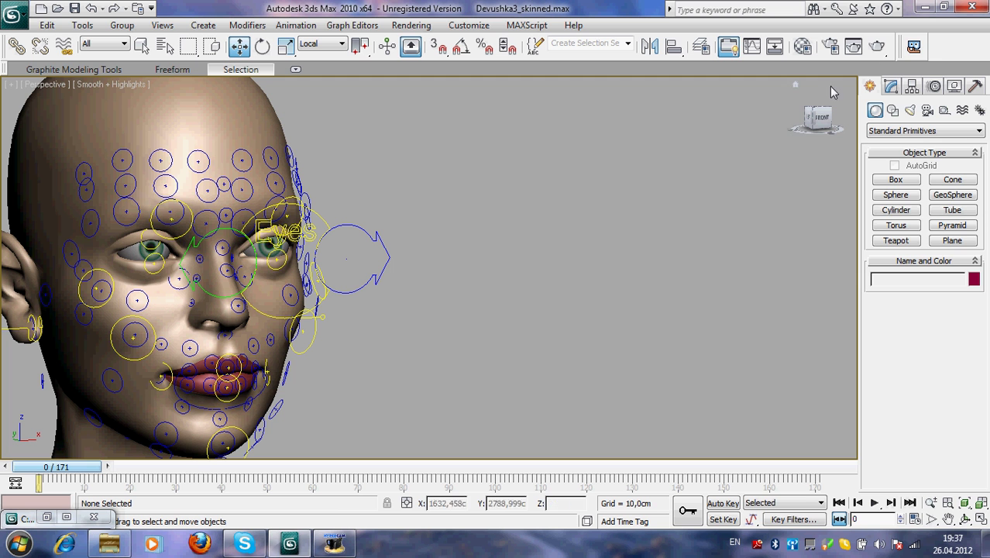
- Open the BonyFace 3.0 toolbar over the viewport
{"action": "left_click", "coordinate": [914, 48]}
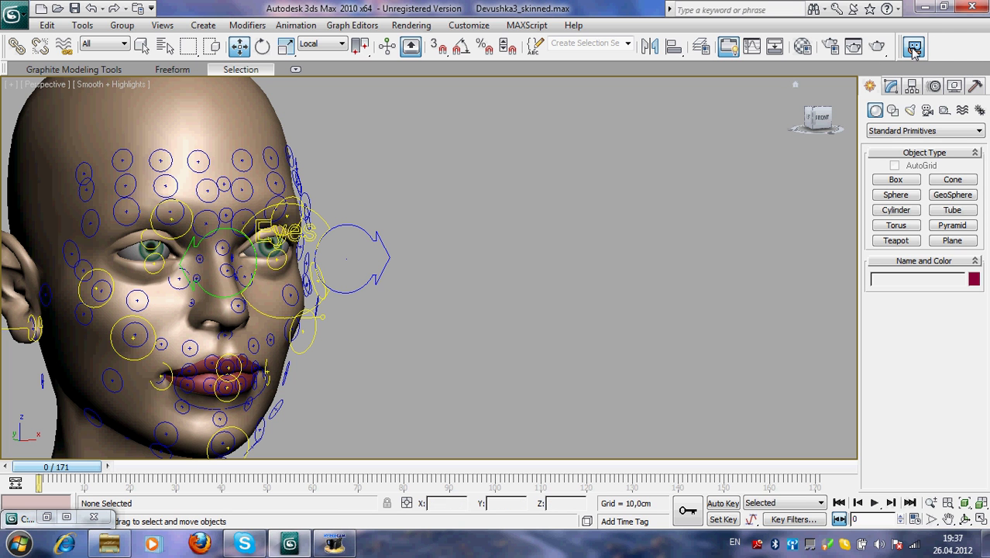
{"action": "left_click_drag", "start_coordinate": [540, 127], "coordinate": [558, 103]}
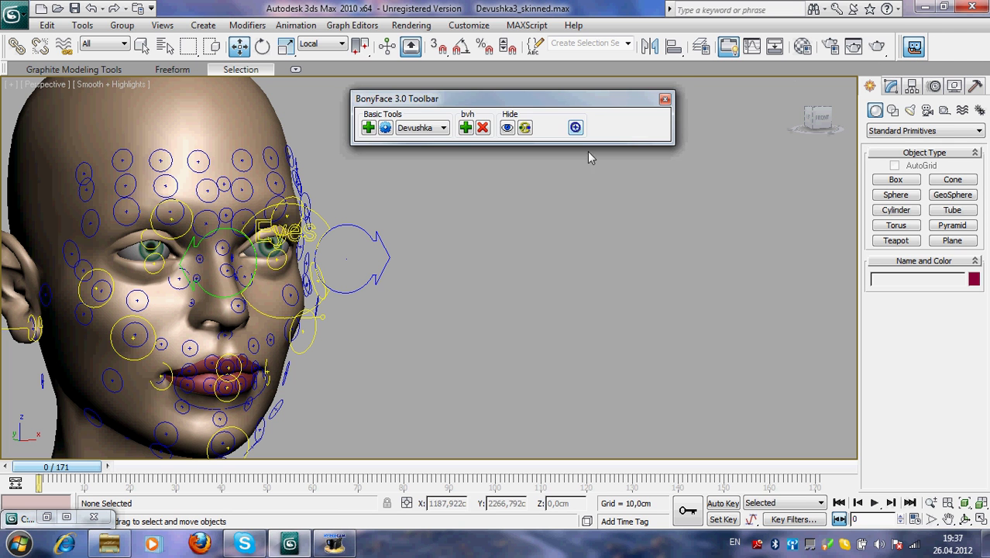
- Play the scene's current animation, stop it and return to frame 0
{"action": "left_click", "coordinate": [875, 503]}
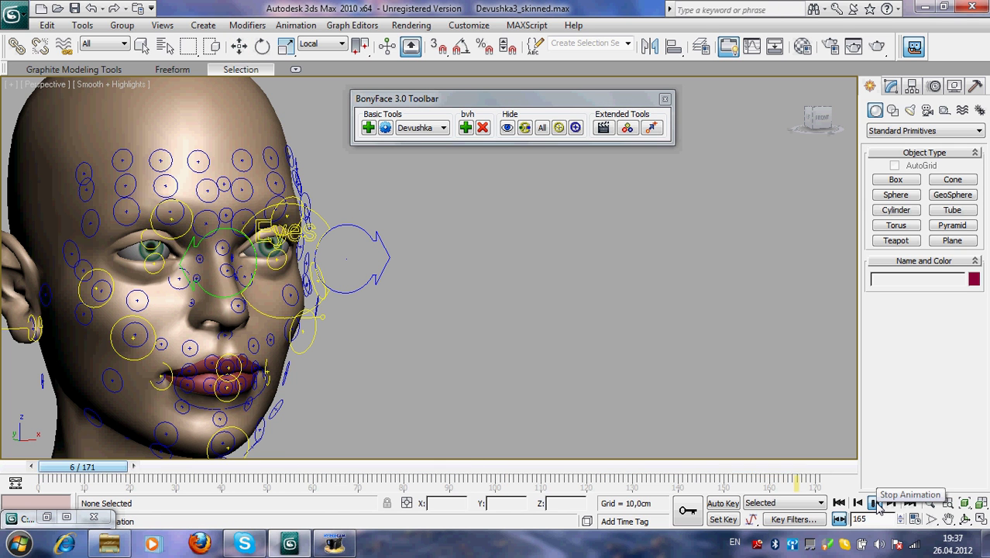
{"action": "left_click", "coordinate": [874, 503]}
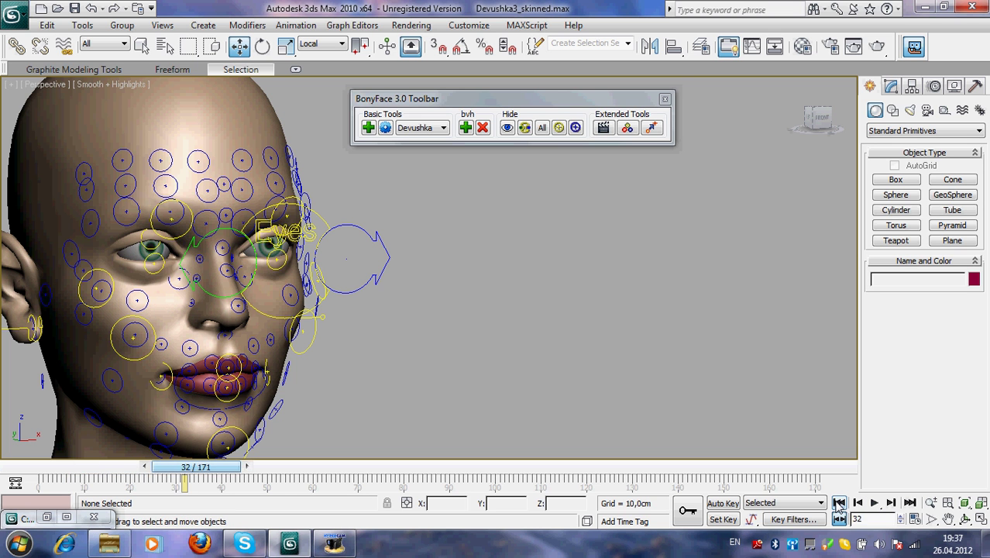
{"action": "left_click", "coordinate": [839, 503]}
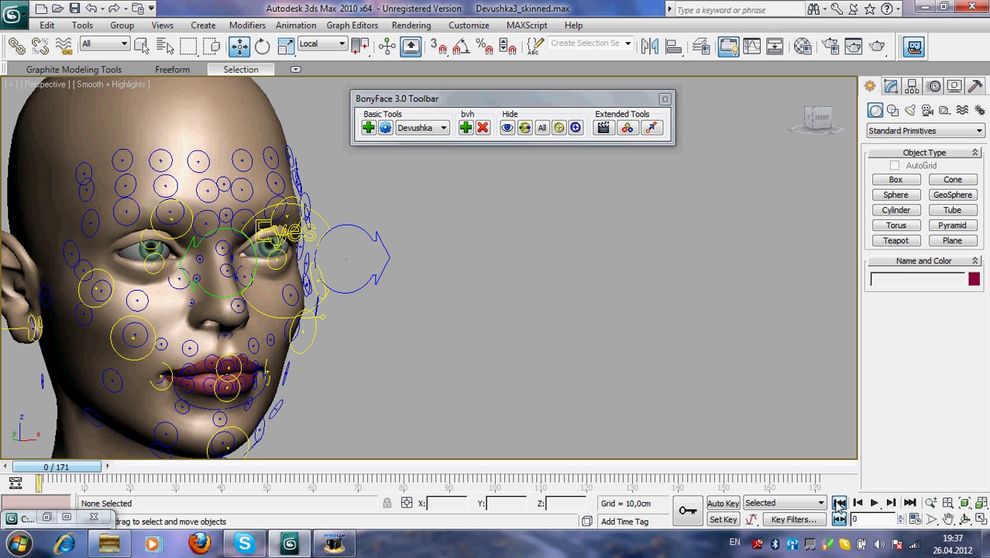
- Open the BonyFace layer and pose window for Devushka and dock the BonyFace toolbar above the viewport
{"action": "left_click", "coordinate": [603, 129]}
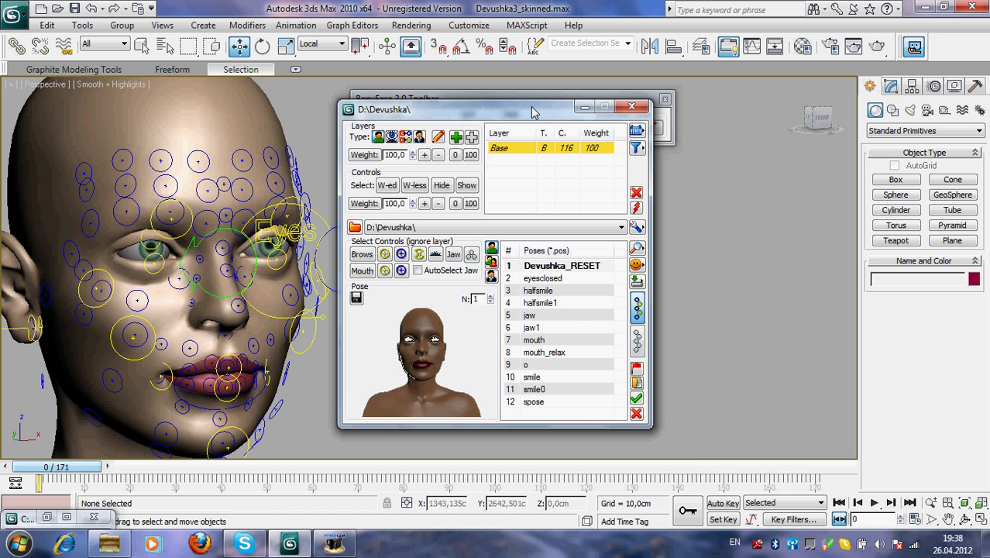
{"action": "left_click_drag", "start_coordinate": [548, 113], "coordinate": [568, 176]}
{"action": "left_click_drag", "start_coordinate": [569, 103], "coordinate": [81, 69]}
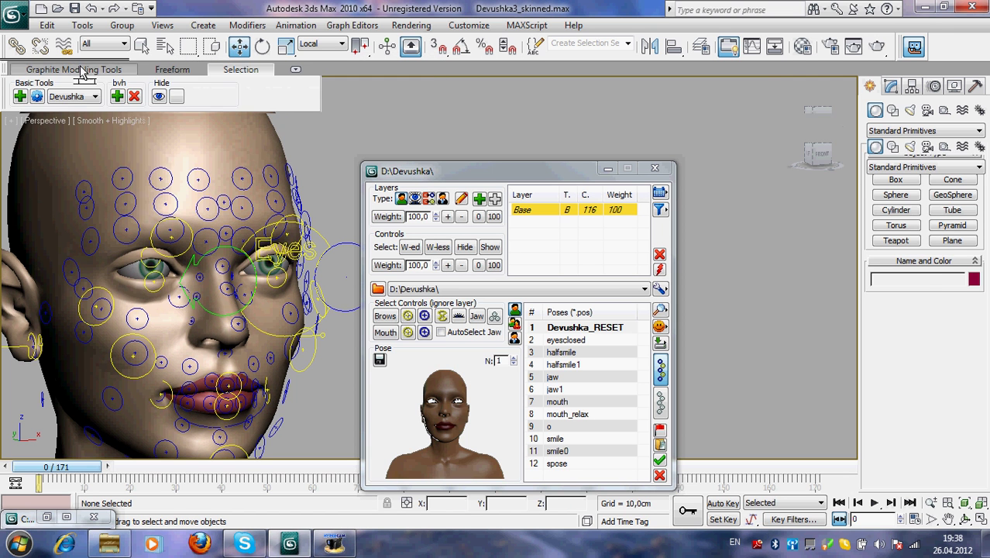
{"action": "left_click_drag", "start_coordinate": [557, 178], "coordinate": [590, 123]}
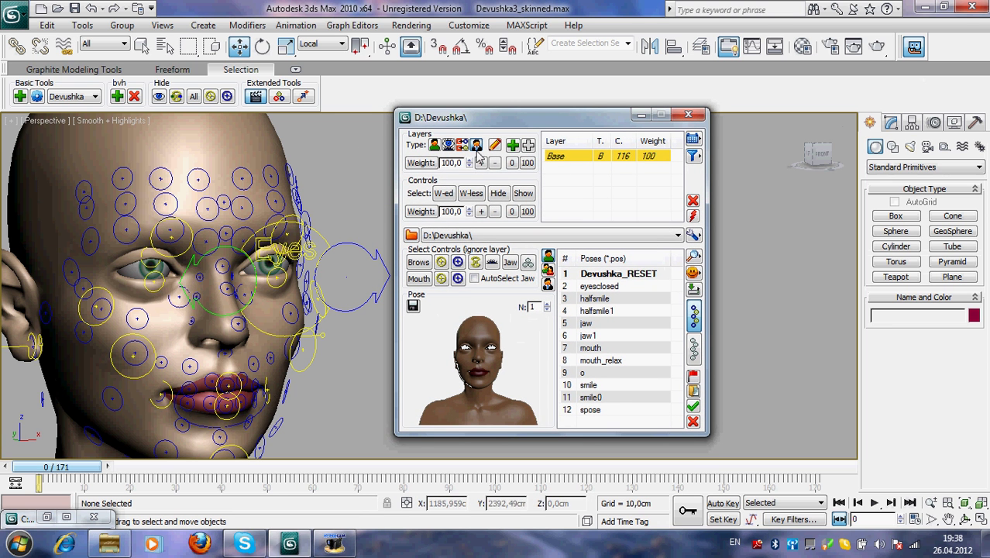
{"action": "left_click_drag", "start_coordinate": [582, 123], "coordinate": [581, 147]}
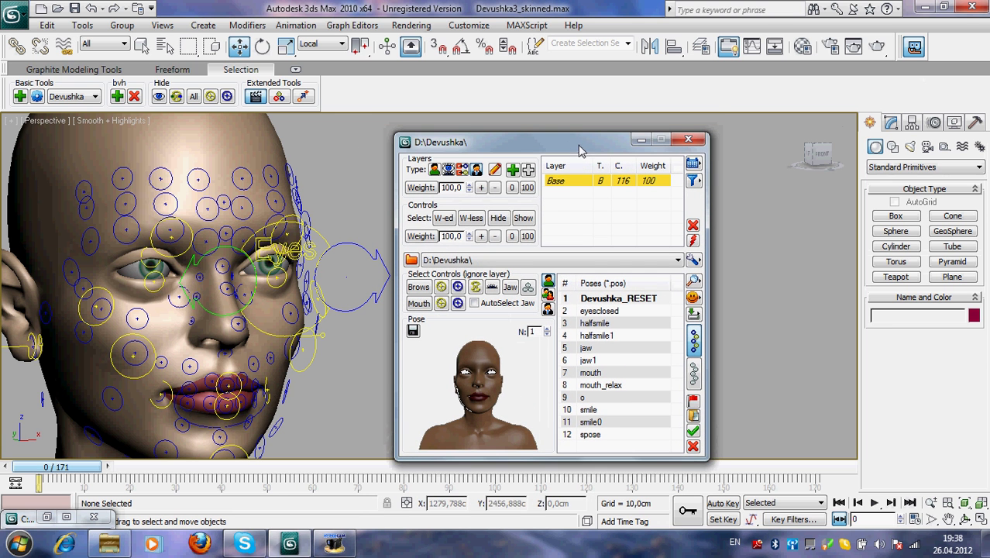
- Add a lip-sync layer above the Base layer and expand its Lipsync Layer Settings
{"action": "left_click", "coordinate": [513, 171]}
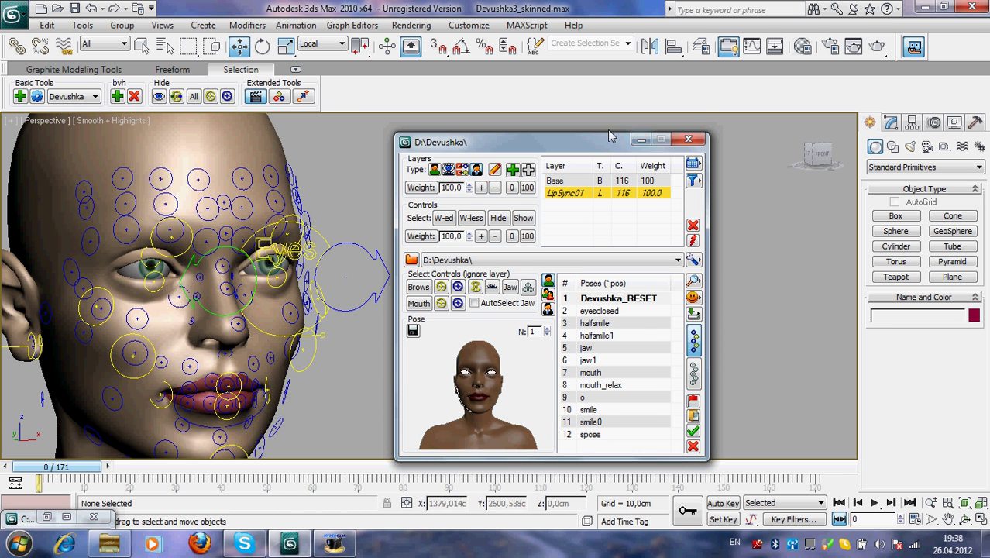
{"action": "left_click_drag", "start_coordinate": [579, 141], "coordinate": [556, 124]}
{"action": "left_click", "coordinate": [670, 149]}
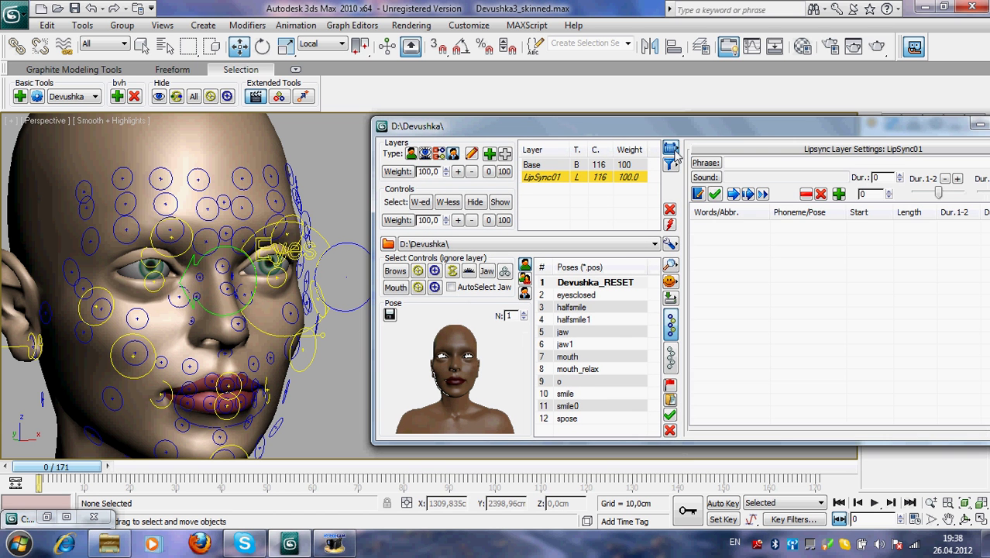
{"action": "left_click_drag", "start_coordinate": [760, 131], "coordinate": [681, 135]}
- Switch the library list from poses to phonemes, keeping the head's face visible beside the window
{"action": "left_click", "coordinate": [948, 518]}
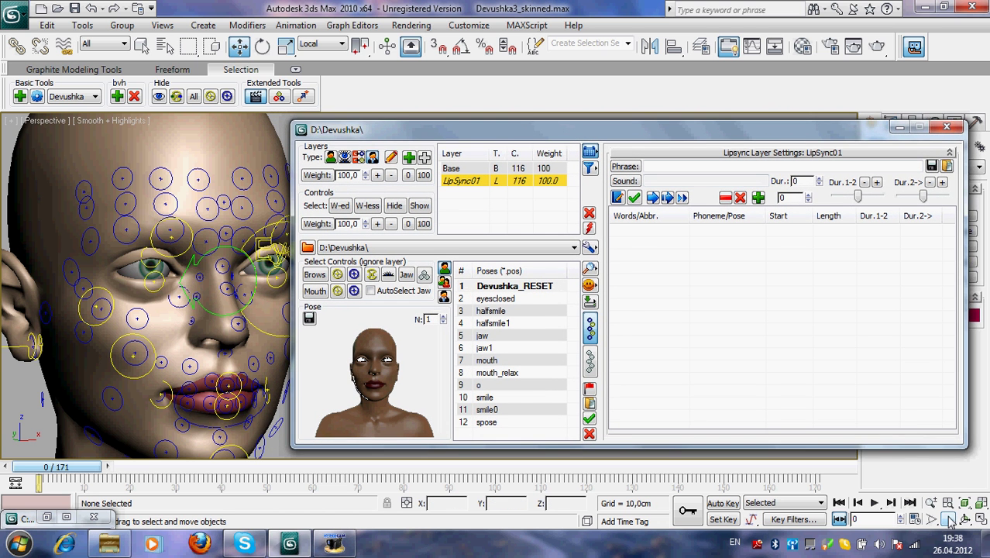
{"action": "left_click_drag", "start_coordinate": [200, 284], "coordinate": [209, 285]}
{"action": "right_click", "coordinate": [272, 346]}
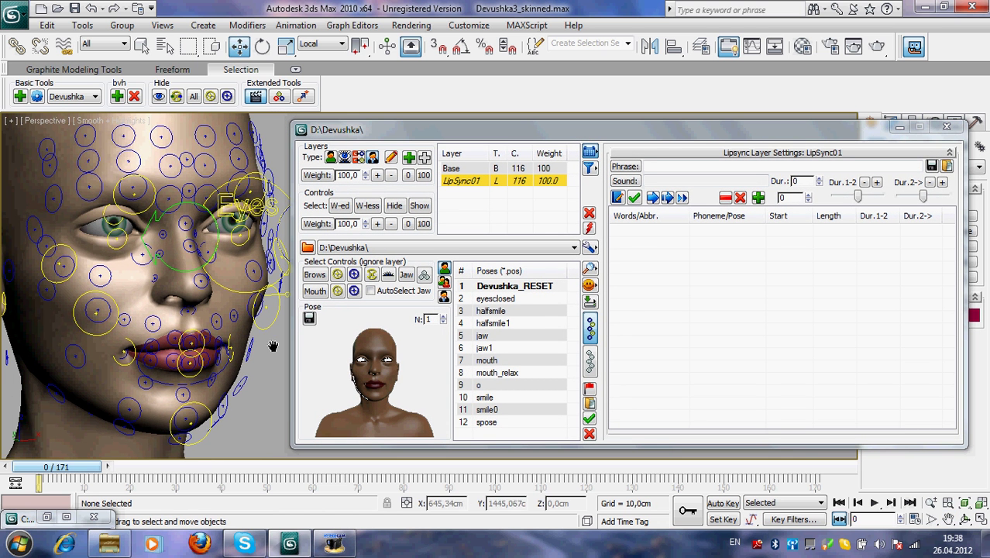
{"action": "left_click", "coordinate": [444, 299]}
{"action": "left_click_drag", "start_coordinate": [577, 331], "coordinate": [581, 299]}
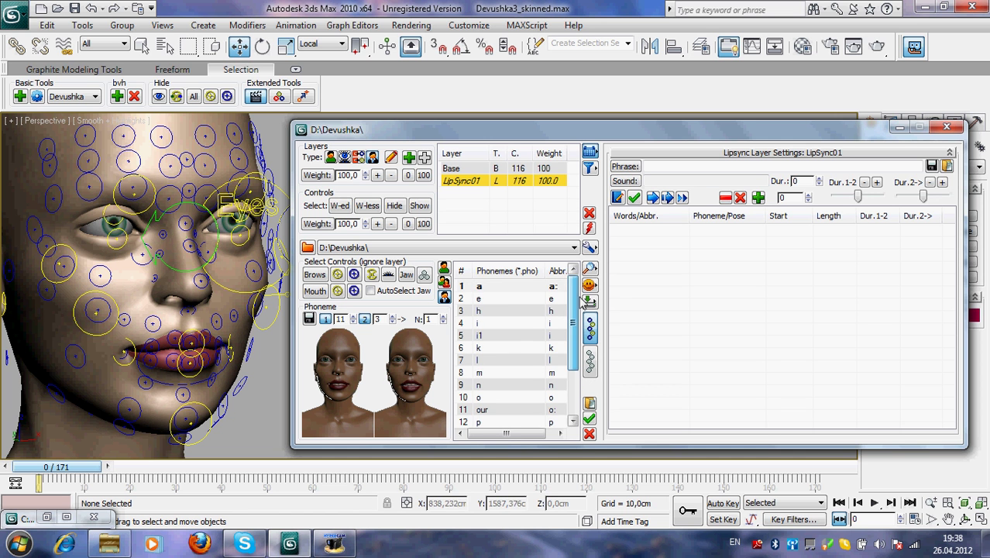
- Go through the phoneme list from a to y and back to a, examining the mouth-shape previews
{"action": "left_click", "coordinate": [498, 286]}
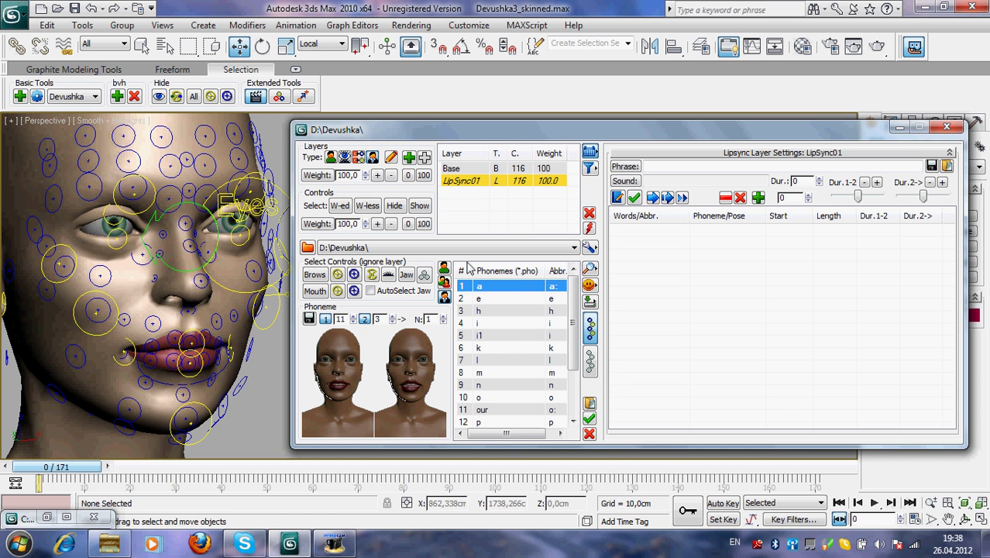
{"action": "key", "text": "Down"}
{"action": "key", "text": "Down"}
{"action": "key", "text": "Down"}
{"action": "key", "text": "Down"}
{"action": "key", "text": "Down"}
{"action": "key", "text": "Down"}
{"action": "key", "text": "Down"}
{"action": "key", "text": "Down"}
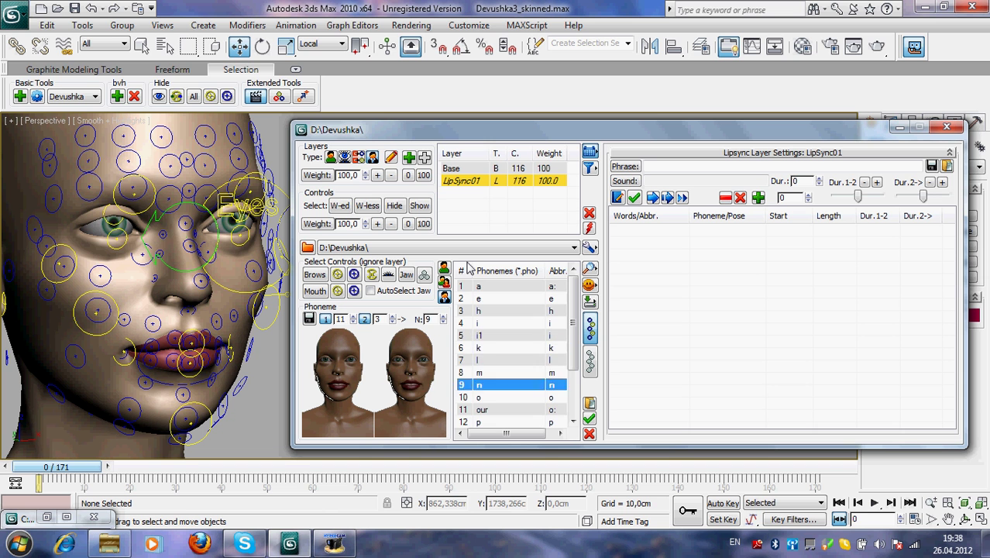
{"action": "key", "text": "Down"}
{"action": "key", "text": "Down"}
{"action": "key", "text": "Down"}
{"action": "key", "text": "Down"}
{"action": "key", "text": "Down"}
{"action": "key", "text": "Down"}
{"action": "key", "text": "Down"}
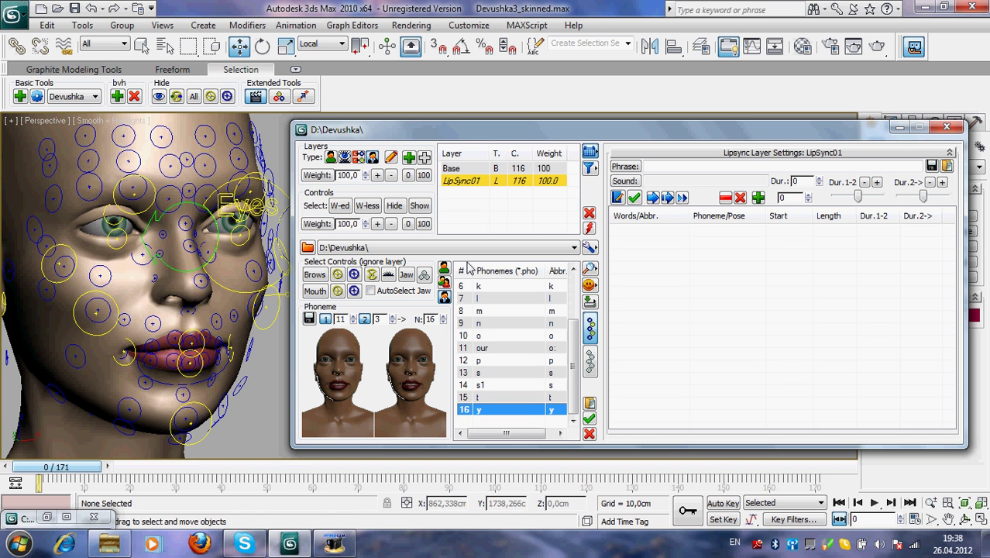
{"action": "key", "text": "Up"}
{"action": "key", "text": "Up"}
{"action": "key", "text": "Up"}
{"action": "key", "text": "Up"}
{"action": "key", "text": "Up"}
{"action": "key", "text": "Up"}
{"action": "key", "text": "Up"}
{"action": "key", "text": "Up"}
{"action": "key", "text": "Up"}
{"action": "key", "text": "Up"}
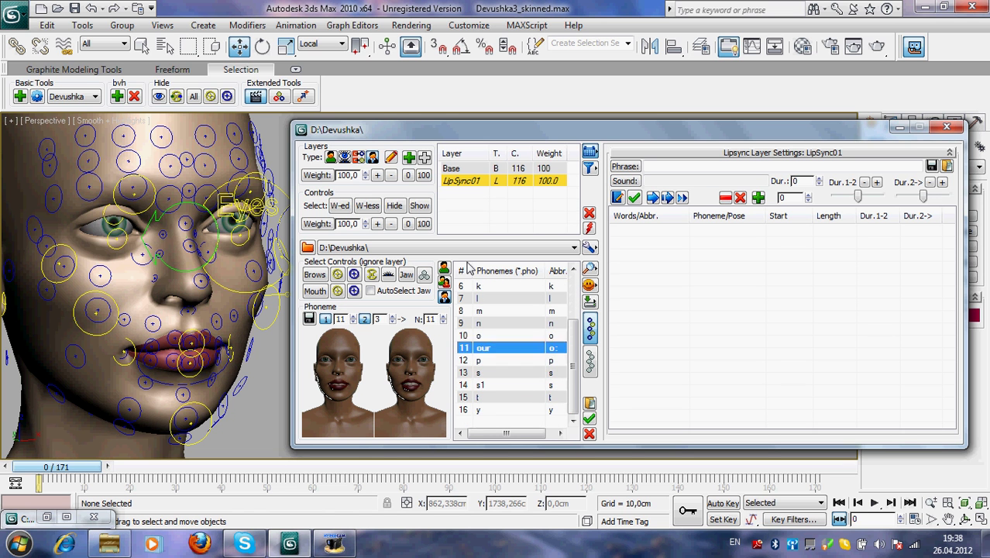
{"action": "key", "text": "Up"}
{"action": "key", "text": "Up"}
{"action": "key", "text": "Up"}
{"action": "key", "text": "Up"}
{"action": "key", "text": "Up"}
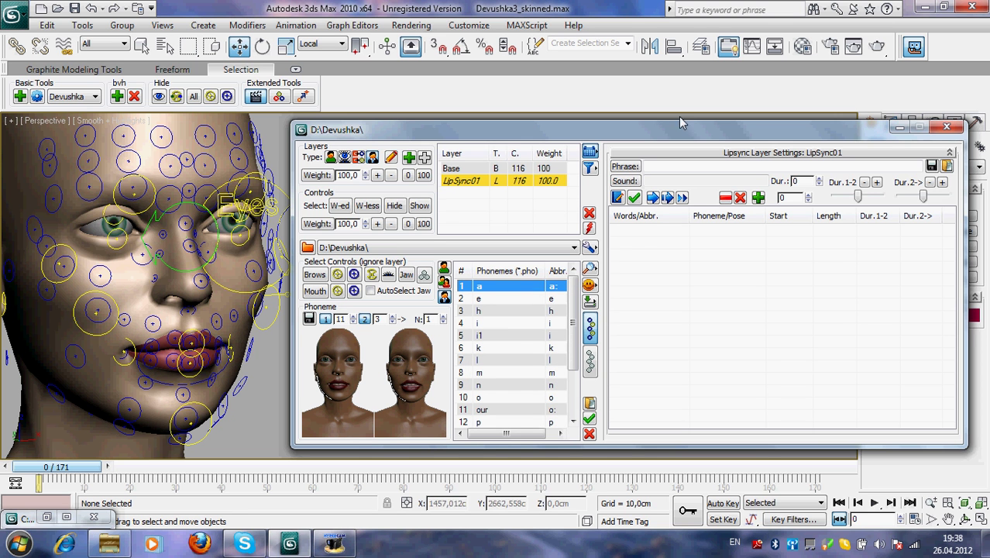
- Load the phrase for the lip-sync layer from the text file baal in D:\Devushka
{"action": "left_click_drag", "start_coordinate": [673, 133], "coordinate": [661, 130]}
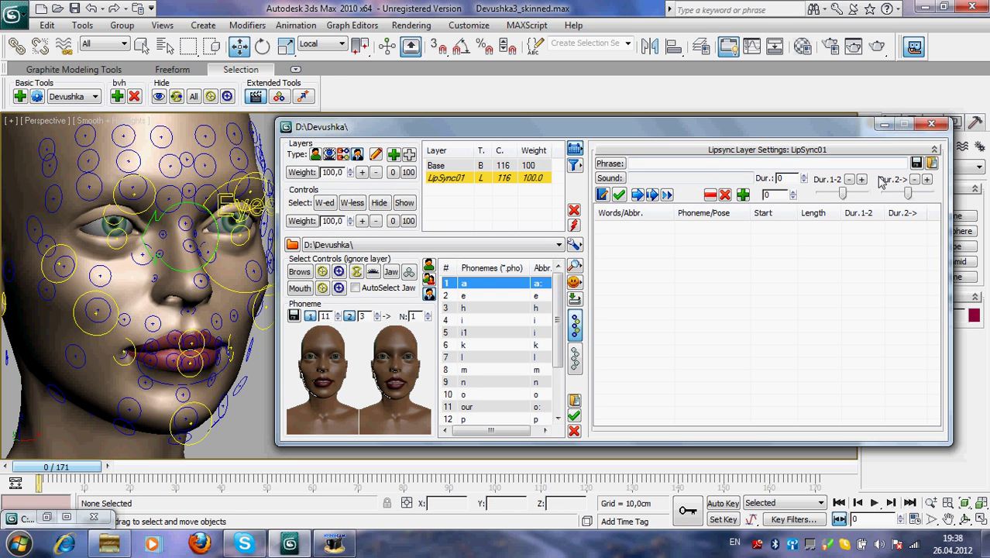
{"action": "left_click", "coordinate": [617, 165]}
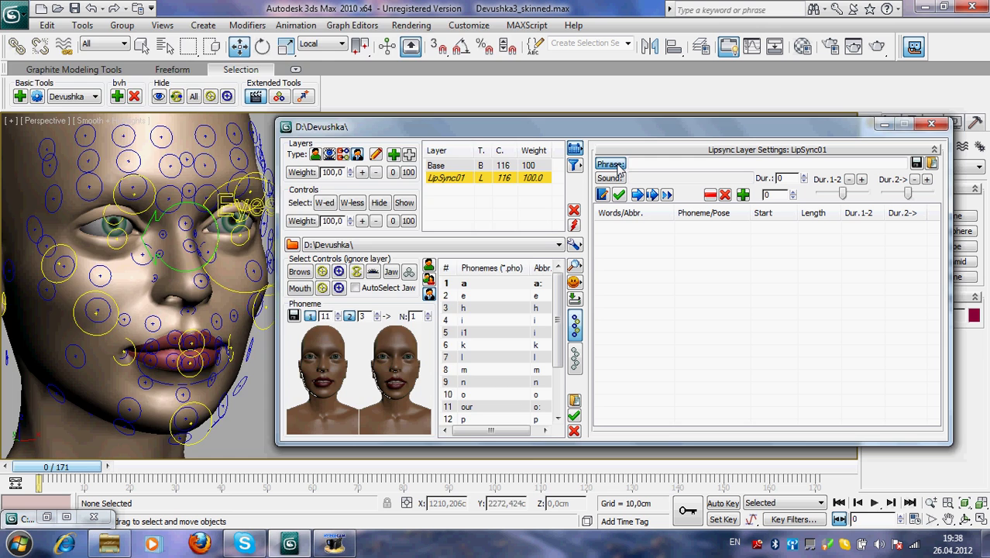
{"action": "left_click", "coordinate": [38, 140]}
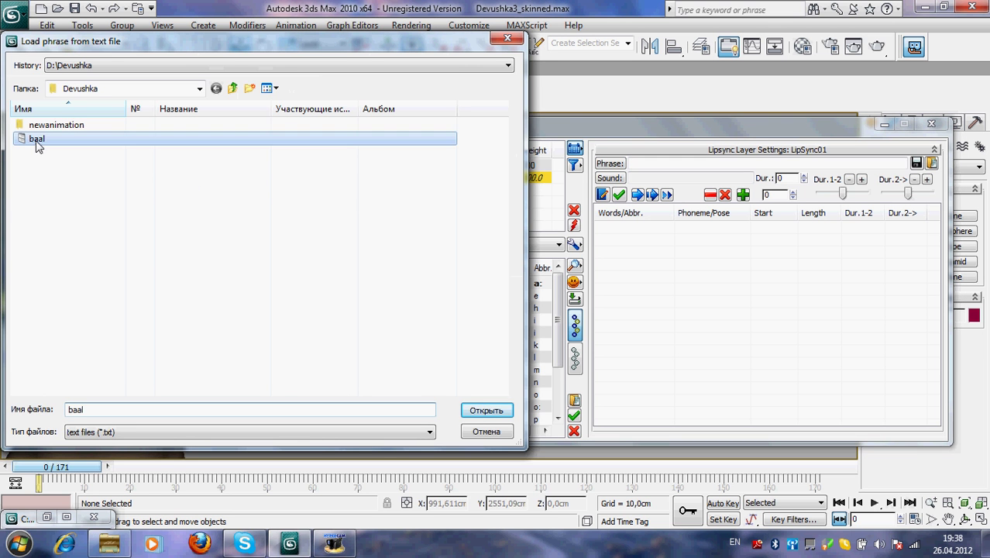
{"action": "left_click", "coordinate": [498, 412]}
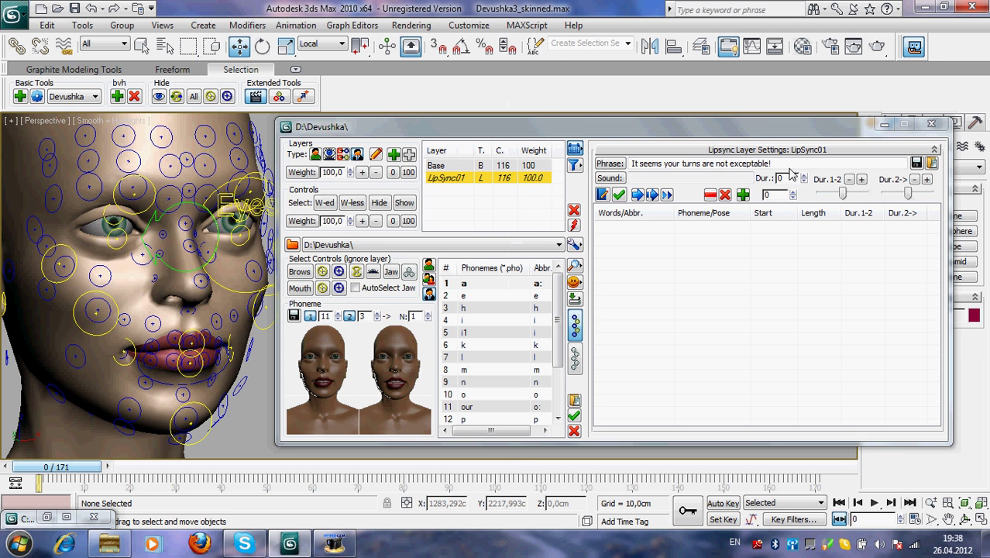
{"action": "left_click_drag", "start_coordinate": [783, 163], "coordinate": [861, 154]}
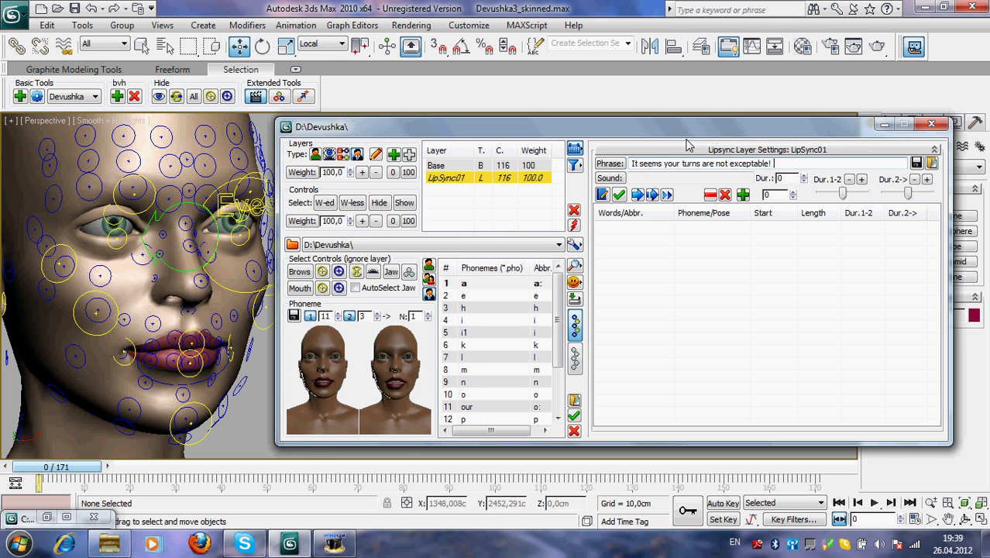
- Load the sound file baal.wav from D:\Devushka into the lip-sync layer
{"action": "left_click_drag", "start_coordinate": [685, 137], "coordinate": [709, 142]}
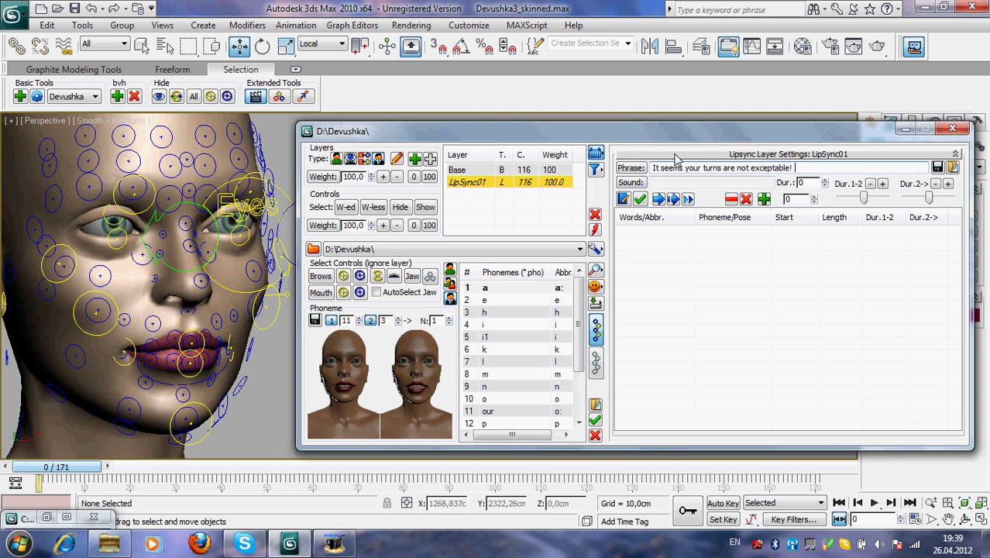
{"action": "left_click", "coordinate": [640, 187]}
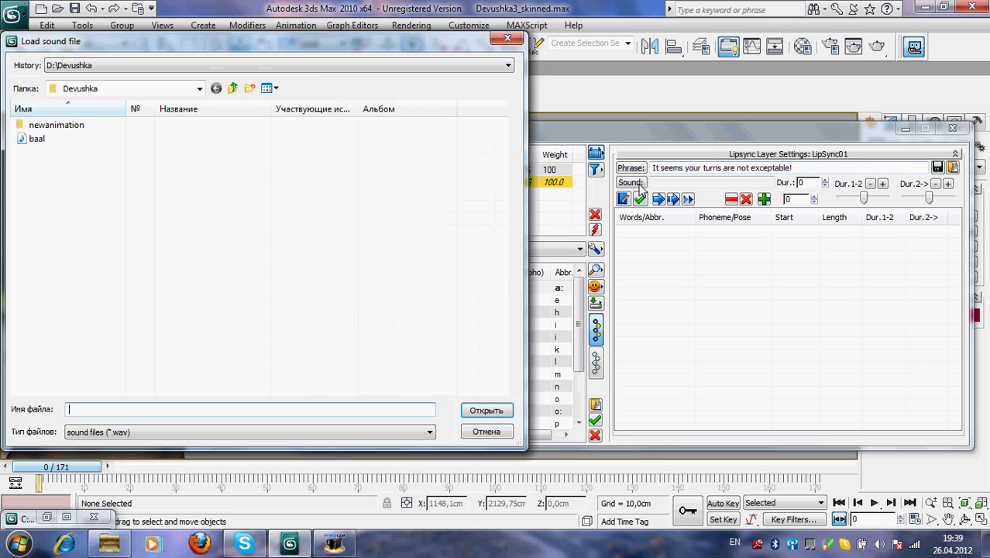
{"action": "left_click", "coordinate": [43, 142]}
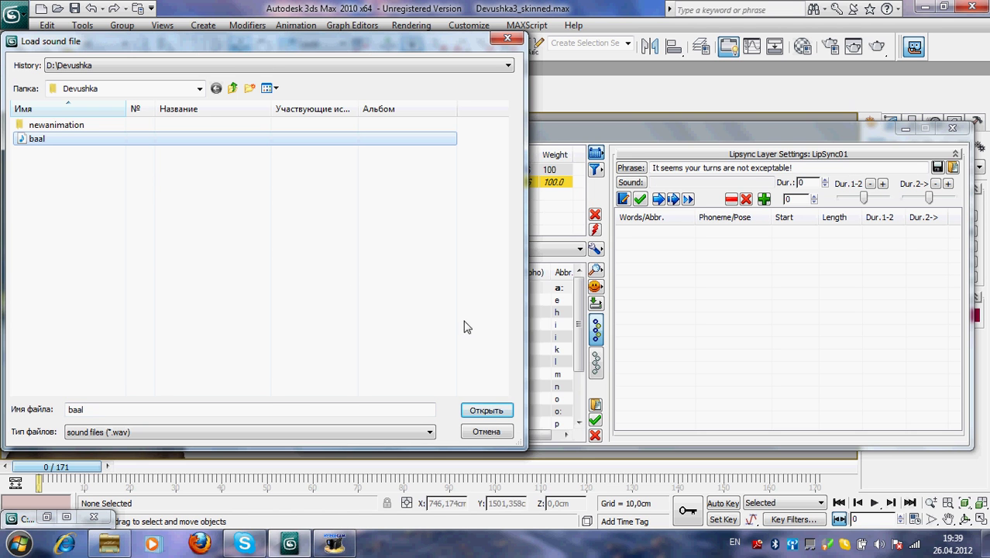
{"action": "left_click", "coordinate": [500, 413]}
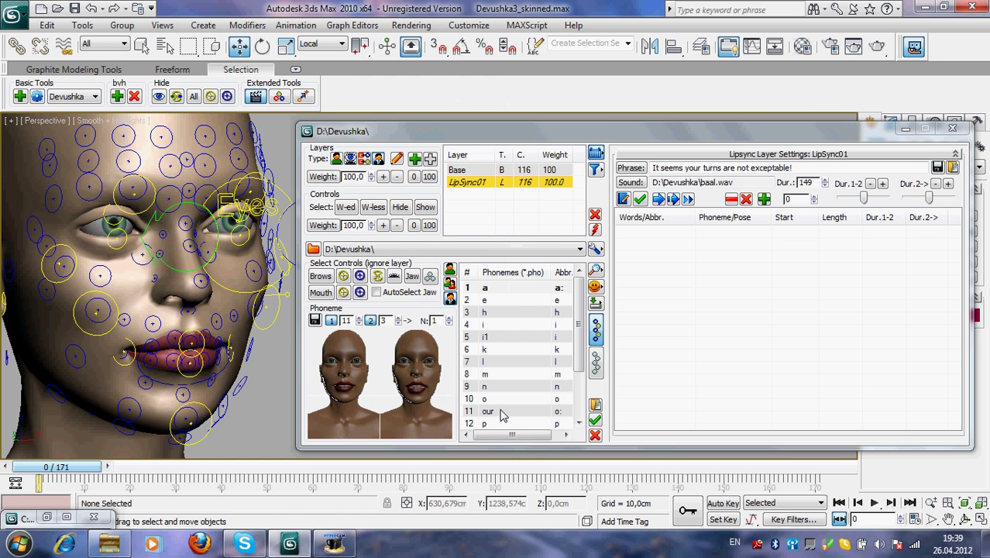
- Split the loaded phrase into a letter-by-letter timing list and review its rows
{"action": "left_click_drag", "start_coordinate": [707, 137], "coordinate": [694, 133]}
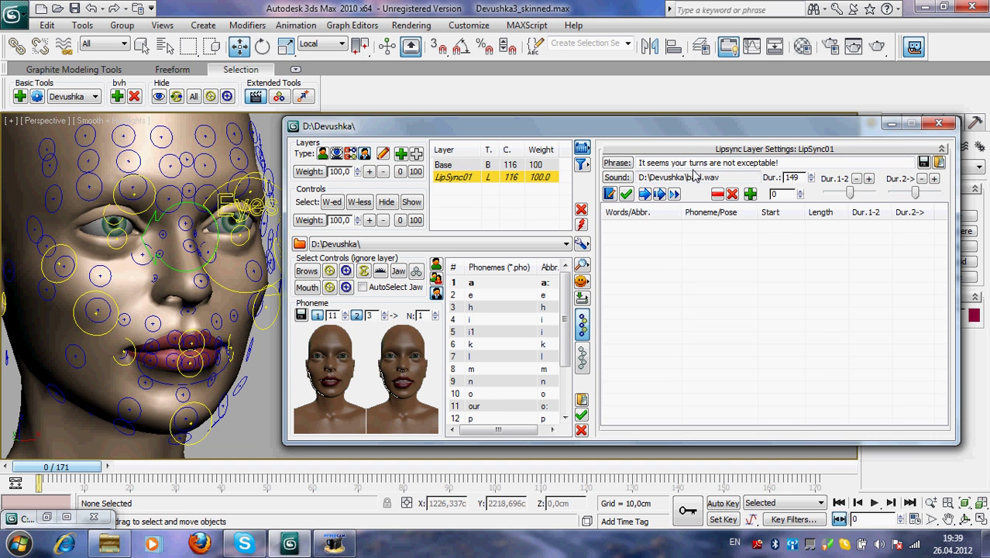
{"action": "left_click", "coordinate": [609, 193]}
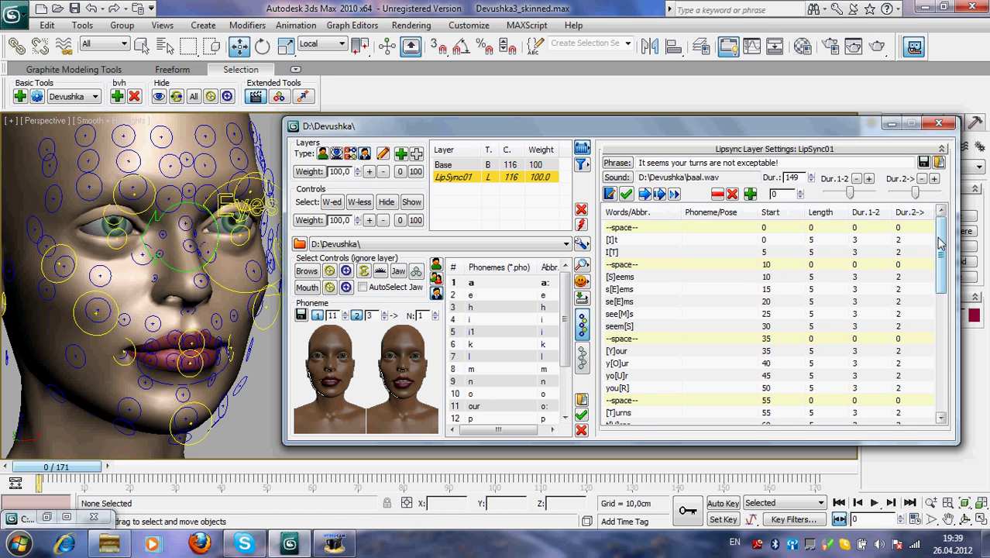
{"action": "left_click_drag", "start_coordinate": [941, 252], "coordinate": [950, 223]}
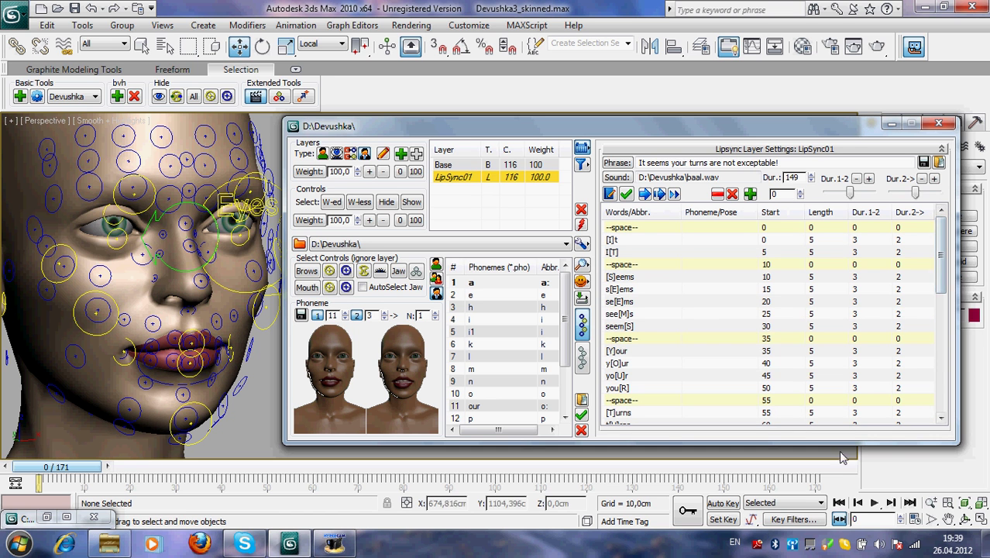
- Play the timeline with the loaded sound, stop it and return to frame 0
{"action": "left_click", "coordinate": [873, 503]}
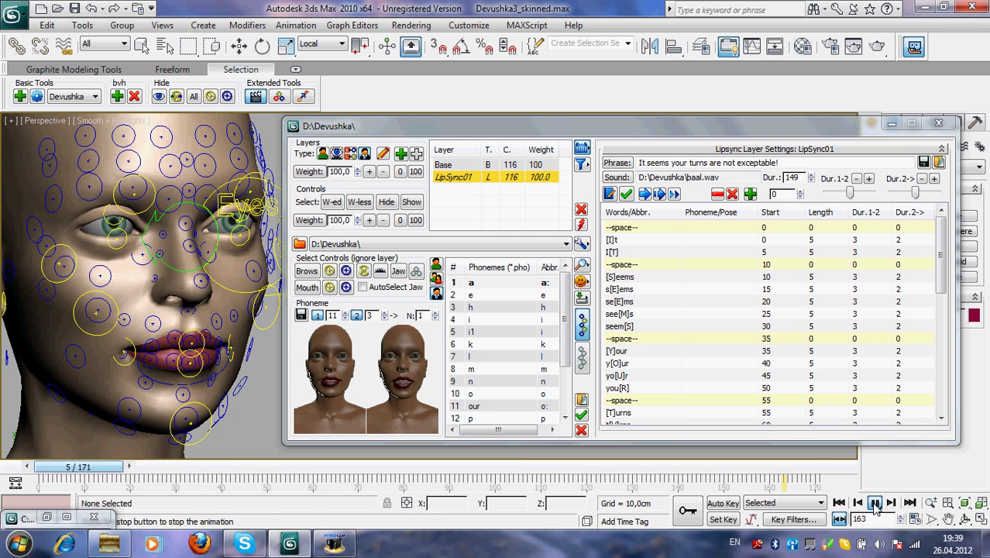
{"action": "left_click", "coordinate": [874, 503]}
{"action": "left_click", "coordinate": [840, 504]}
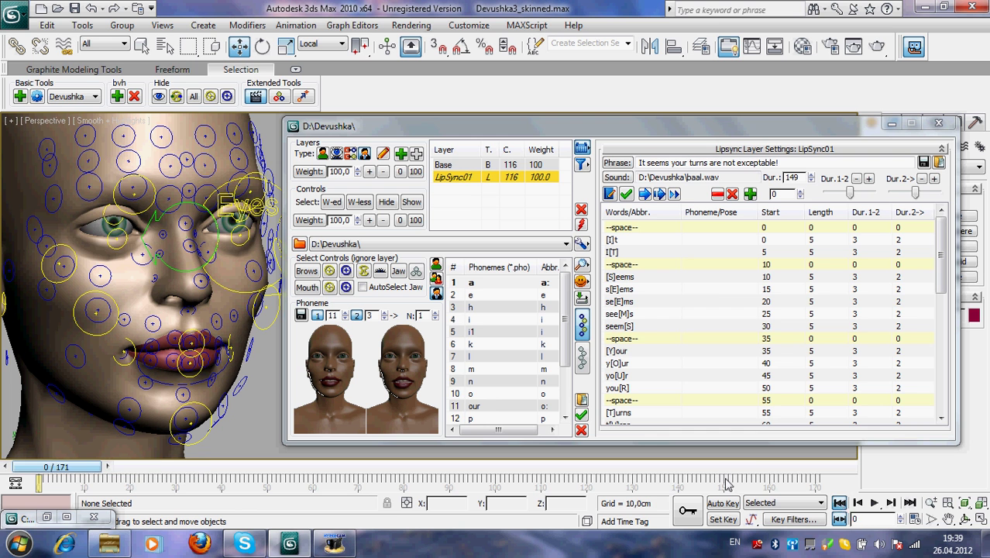
- Delete the second E row of the word "seems", se[E]ms, from the lip-sync timing list
{"action": "left_click_drag", "start_coordinate": [703, 135], "coordinate": [663, 121]}
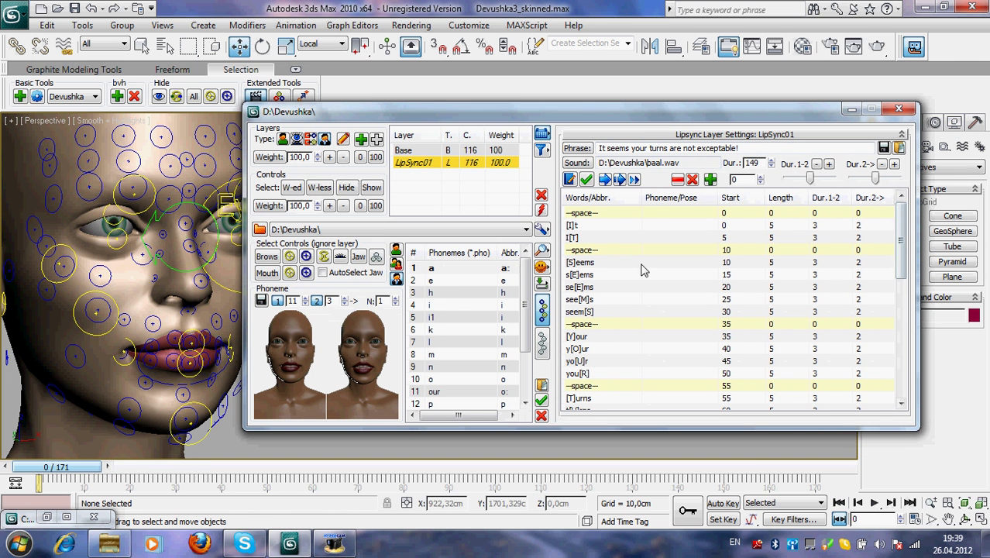
{"action": "left_click", "coordinate": [590, 276]}
{"action": "left_click", "coordinate": [594, 286]}
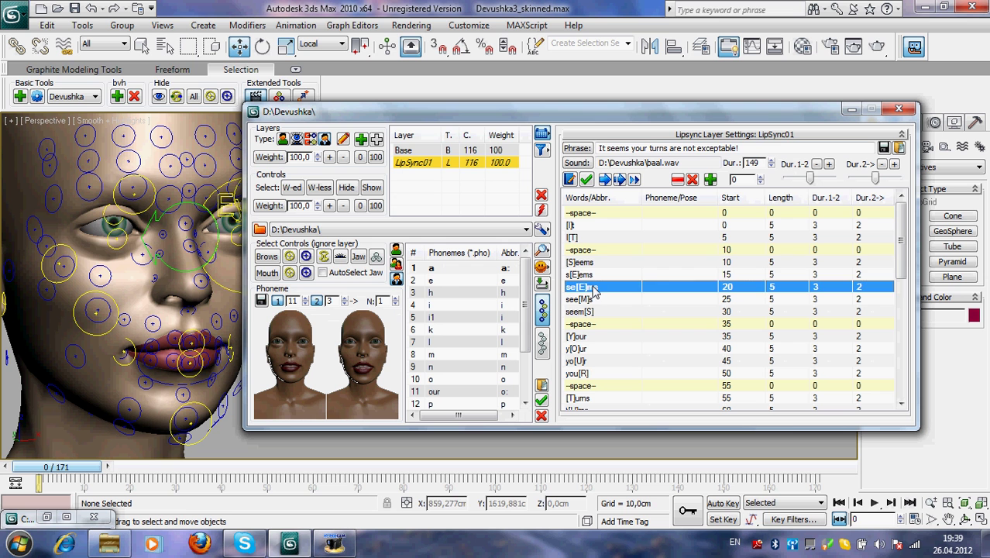
{"action": "left_click", "coordinate": [591, 276]}
{"action": "left_click", "coordinate": [594, 286]}
{"action": "left_click", "coordinate": [591, 276]}
{"action": "left_click", "coordinate": [593, 288]}
{"action": "left_click", "coordinate": [590, 276]}
{"action": "left_click", "coordinate": [593, 287]}
{"action": "left_click", "coordinate": [582, 276]}
{"action": "left_click", "coordinate": [586, 288]}
{"action": "left_click", "coordinate": [692, 180]}
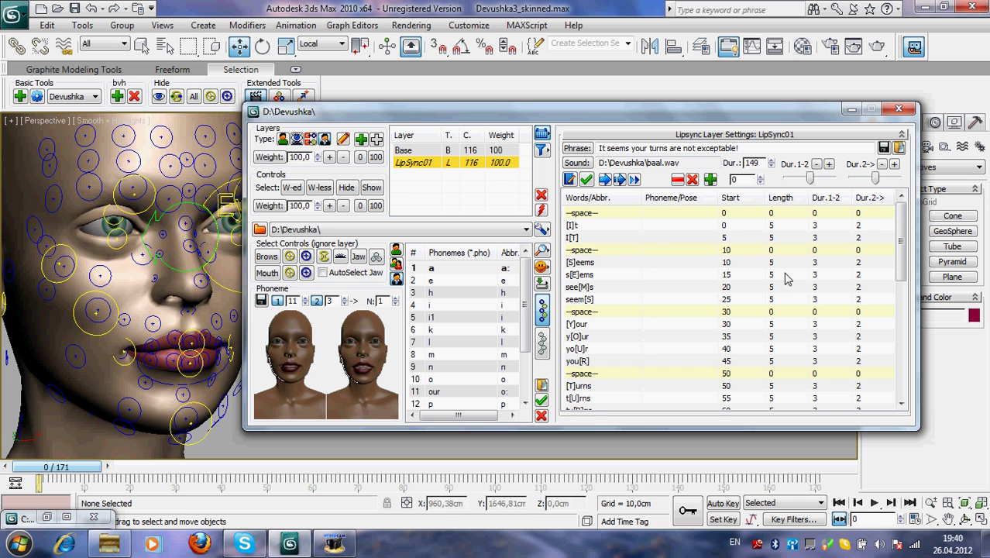
- Delete the y[O]ur and yo[U]r rows from the timing list
{"action": "left_click_drag", "start_coordinate": [902, 263], "coordinate": [902, 283]}
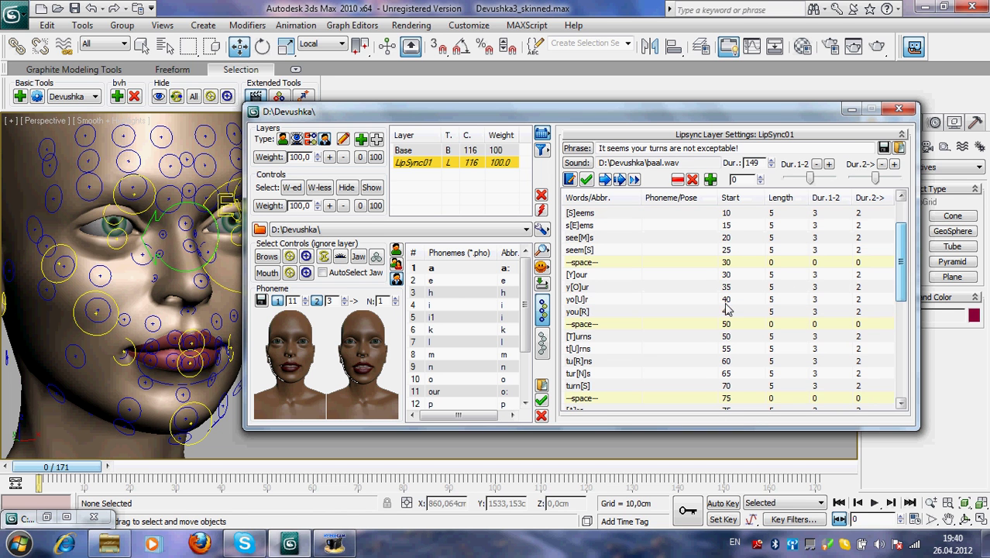
{"action": "left_click", "coordinate": [581, 276]}
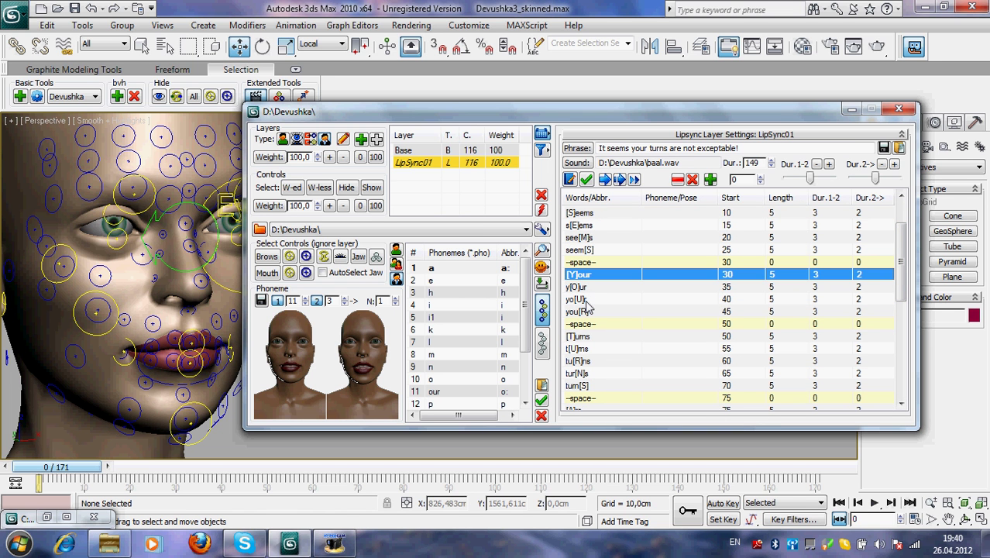
{"action": "left_click", "coordinate": [586, 301], "text": "shift"}
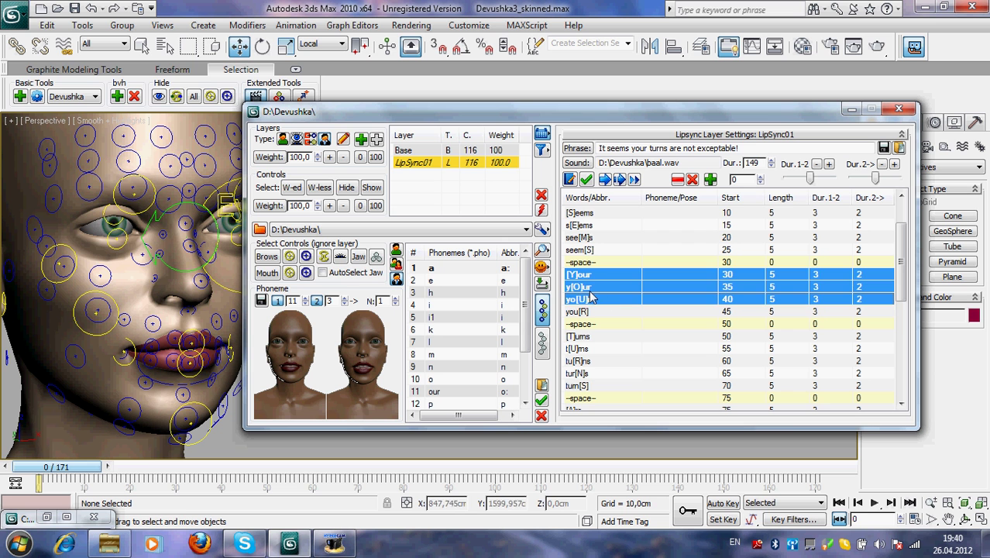
{"action": "left_click", "coordinate": [590, 292]}
{"action": "left_click", "coordinate": [588, 297]}
{"action": "left_click", "coordinate": [592, 287]}
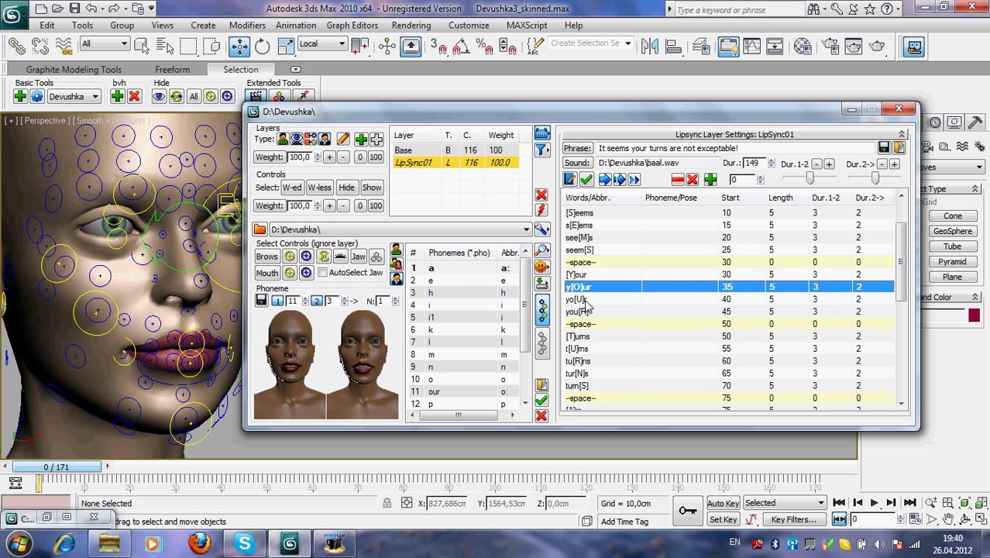
{"action": "left_click", "coordinate": [583, 299], "text": "shift"}
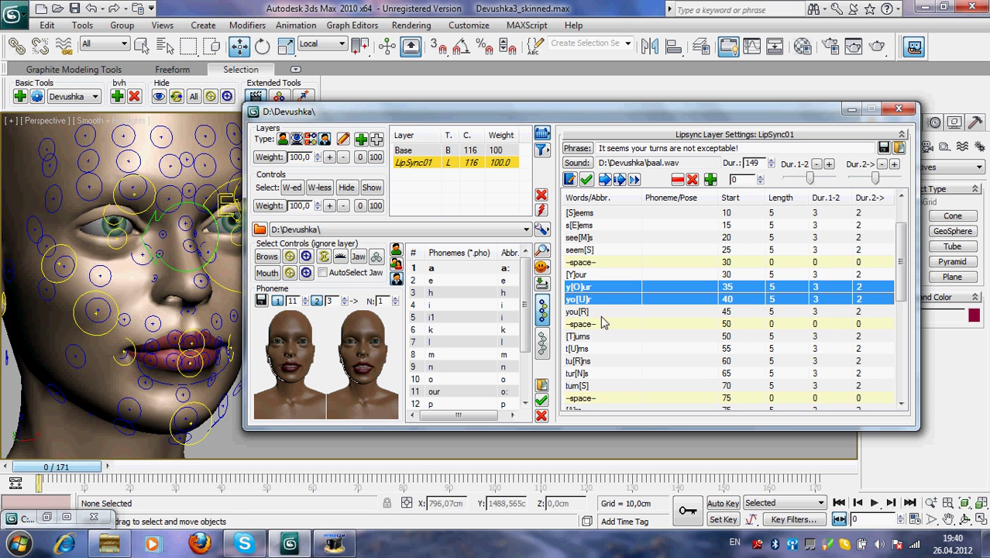
{"action": "left_click", "coordinate": [692, 181]}
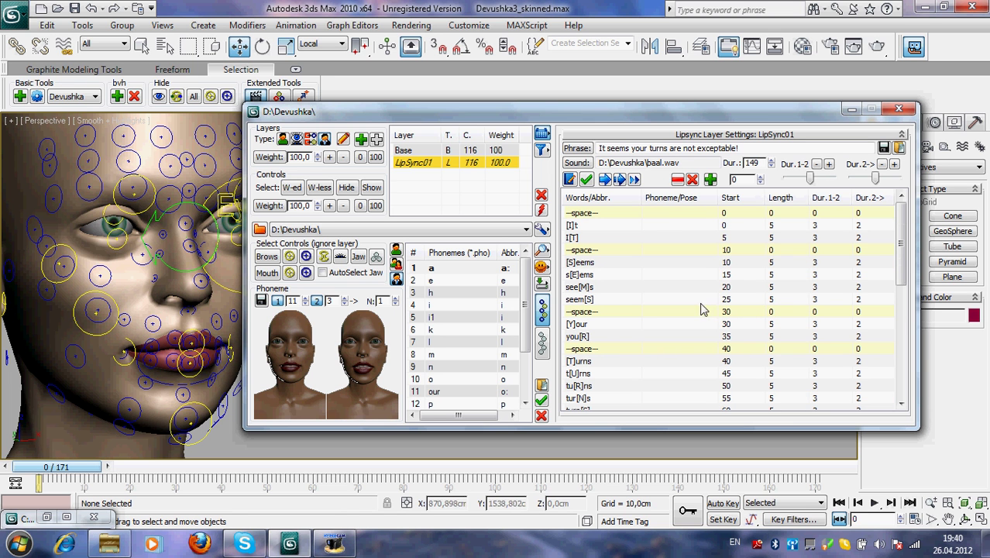
- Delete the R row of the word "turns", tu[R]ns, from the timing list
{"action": "left_click_drag", "start_coordinate": [903, 268], "coordinate": [907, 299]}
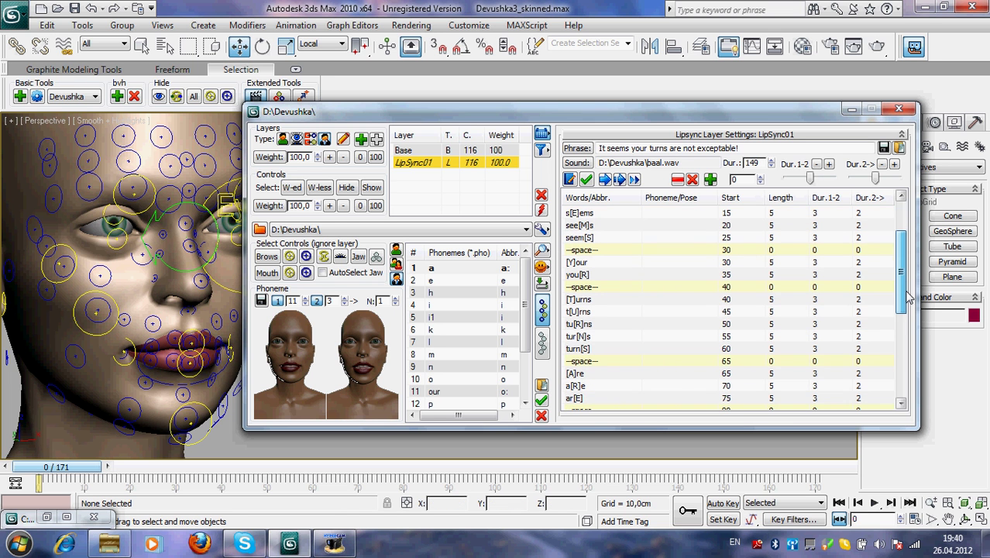
{"action": "left_click", "coordinate": [584, 311]}
{"action": "left_click", "coordinate": [584, 324], "text": "shift"}
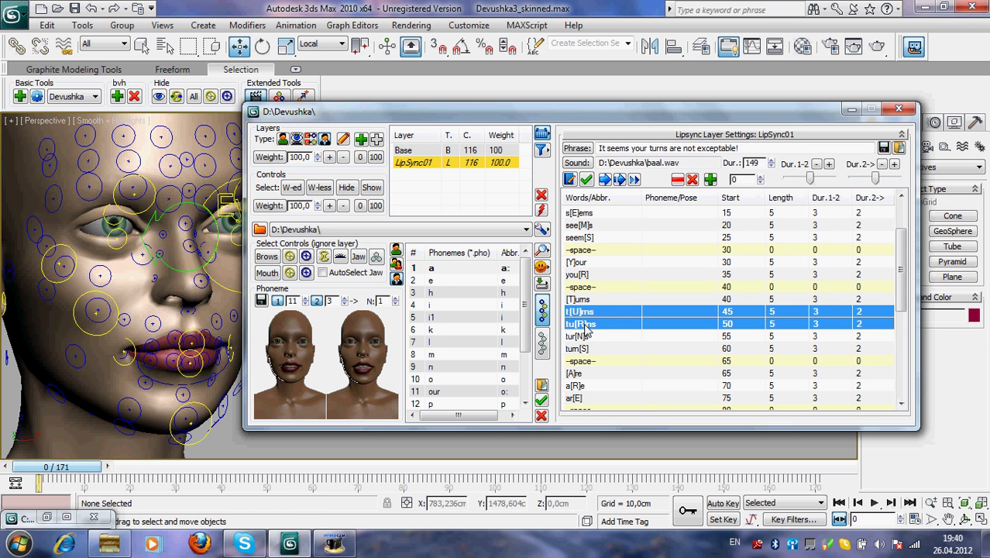
{"action": "left_click", "coordinate": [590, 325]}
{"action": "left_click", "coordinate": [588, 311]}
{"action": "left_click", "coordinate": [590, 328]}
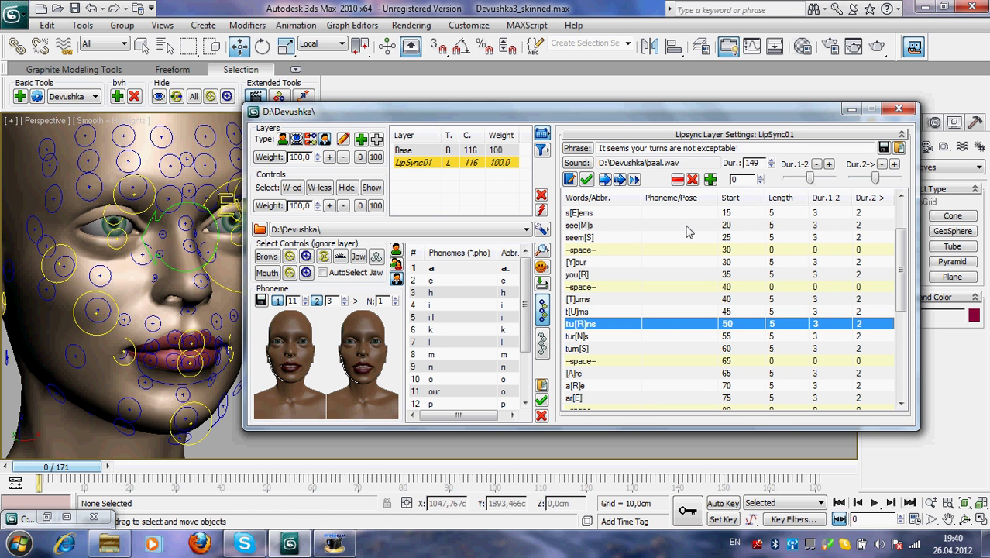
{"action": "left_click", "coordinate": [692, 180]}
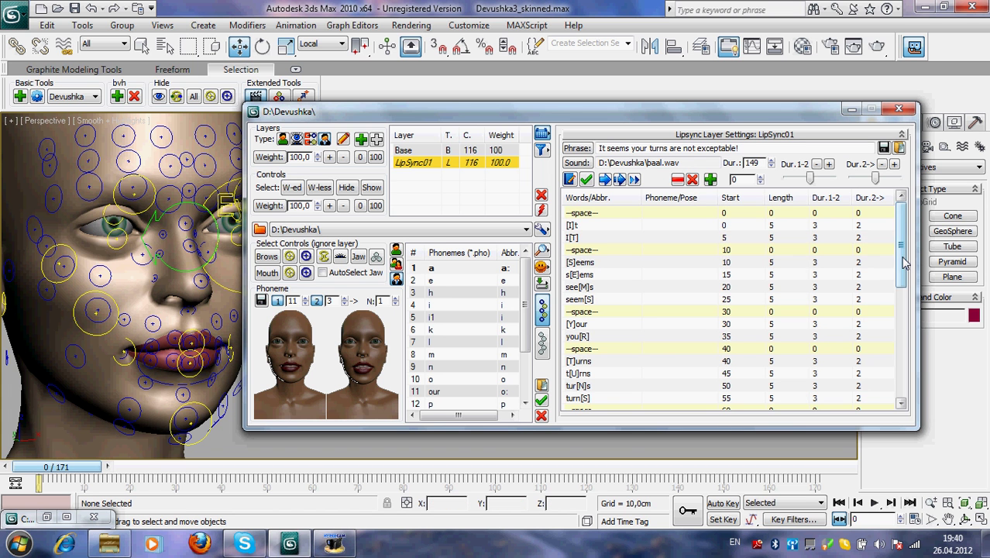
- Delete the a[R]e and ar[E] rows from the timing list
{"action": "left_click_drag", "start_coordinate": [904, 264], "coordinate": [908, 323]}
{"action": "left_click", "coordinate": [578, 290]}
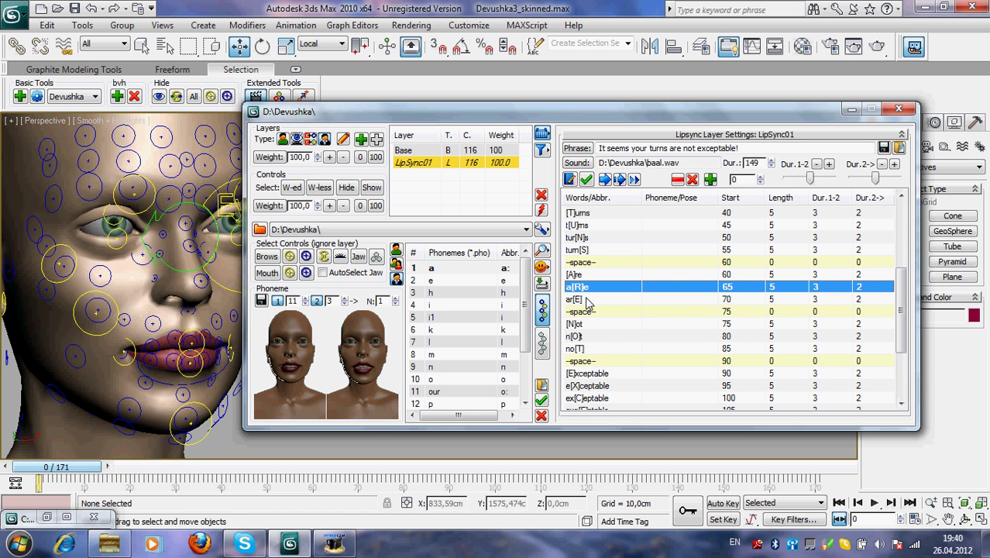
{"action": "left_click", "coordinate": [588, 300], "text": "shift"}
{"action": "left_click", "coordinate": [692, 179]}
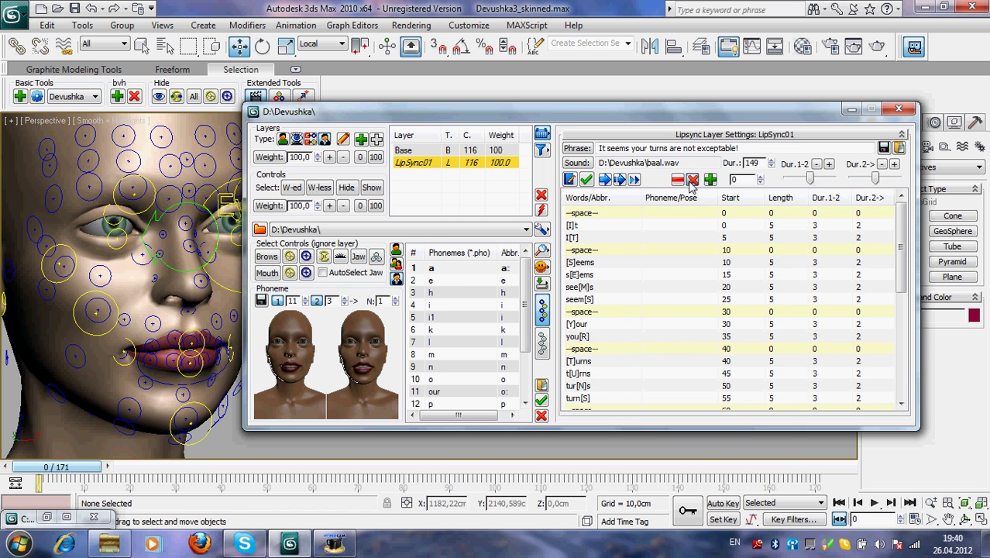
- Change the abbreviation of the [A]re row to the long phoneme so the entry reads [a:]re
{"action": "left_click_drag", "start_coordinate": [906, 276], "coordinate": [908, 329]}
{"action": "left_click", "coordinate": [573, 311]}
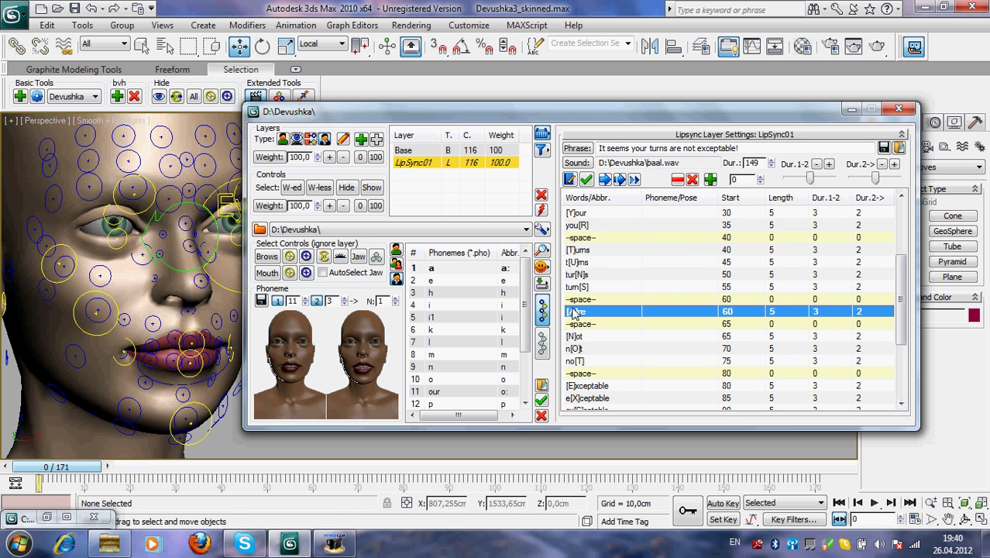
{"action": "left_click", "coordinate": [586, 315]}
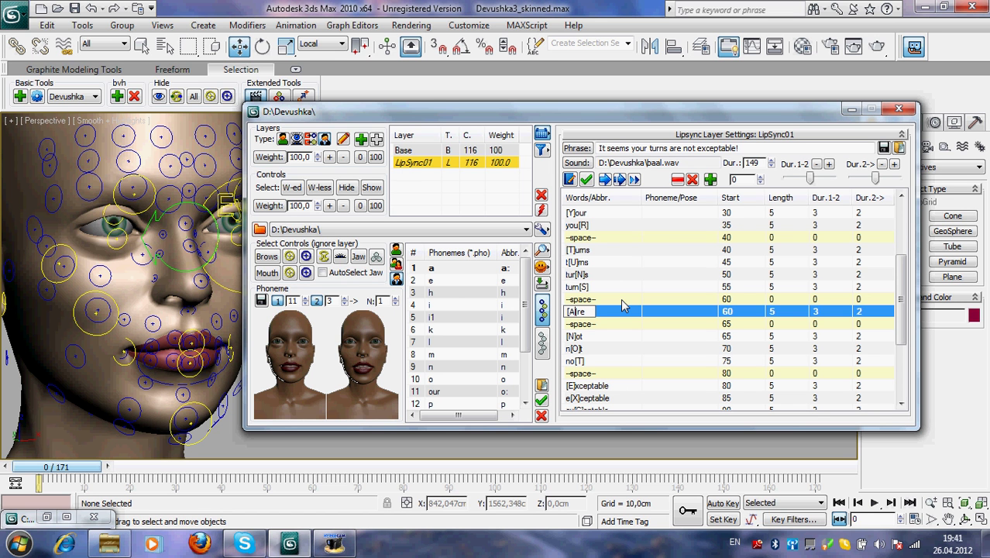
{"action": "key", "text": "BackSpace"}
{"action": "key", "text": "Return"}
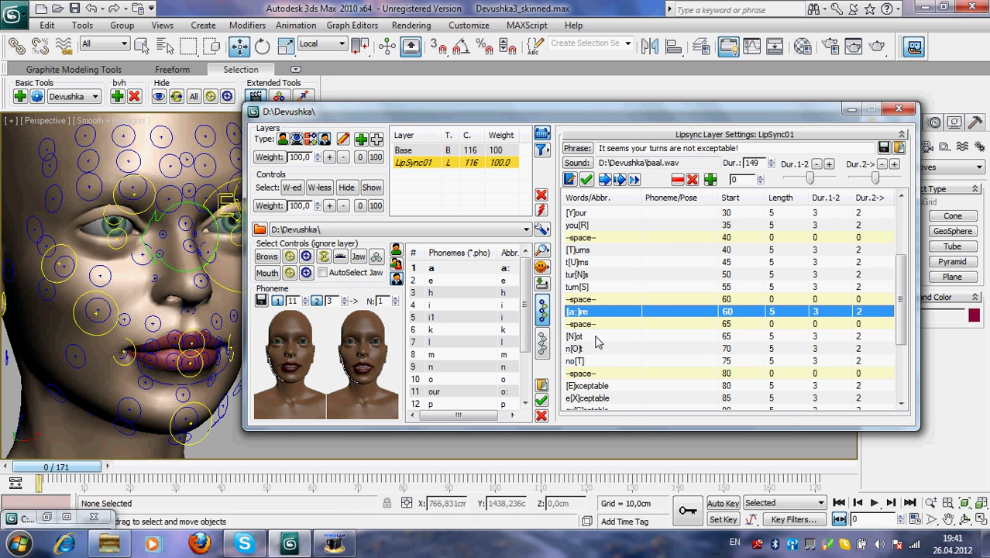
- Delete the final E row of the word "exceptable", exceptabl[E], from the timing list
{"action": "left_click_drag", "start_coordinate": [901, 341], "coordinate": [904, 395]}
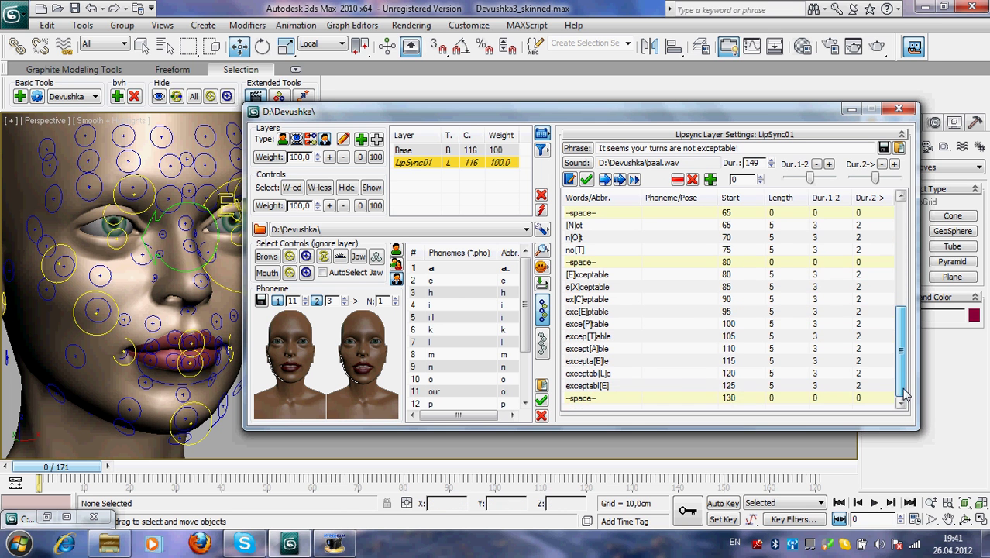
{"action": "left_click", "coordinate": [599, 387]}
{"action": "left_click", "coordinate": [598, 374]}
{"action": "left_click", "coordinate": [605, 387]}
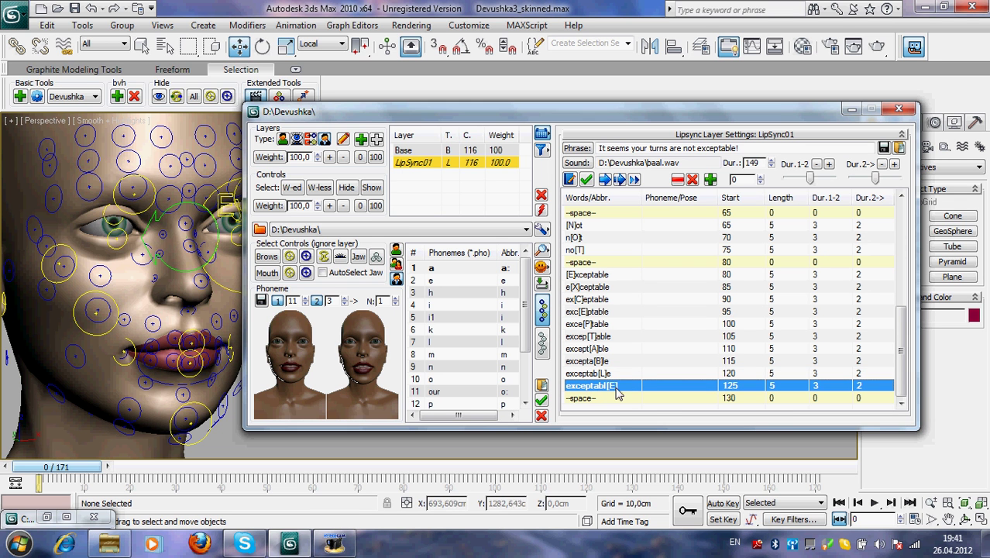
{"action": "left_click", "coordinate": [692, 182]}
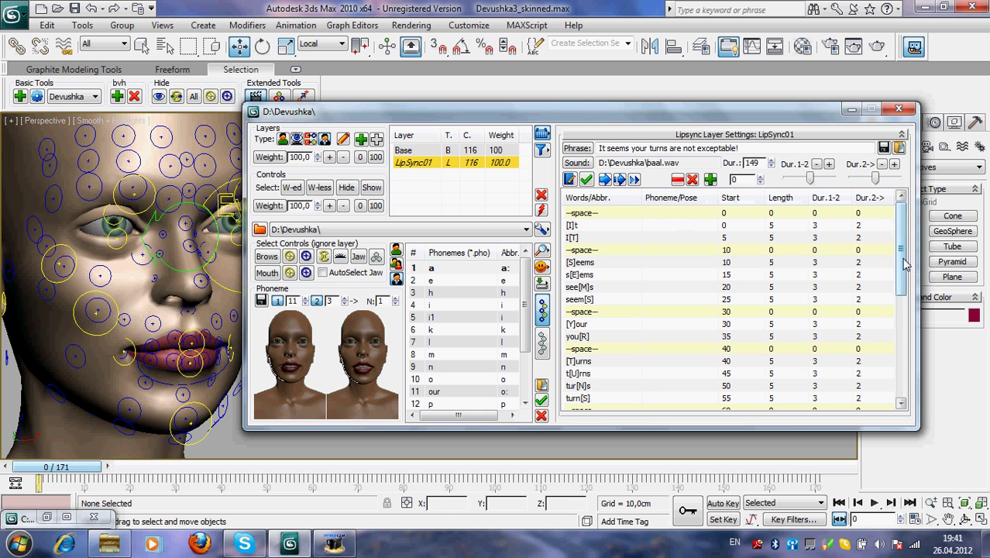
- Review the timing list to its end and scrub the timeline to frame 27 to compare the sound with the seem[S] and [Y]our start times
{"action": "left_click_drag", "start_coordinate": [901, 275], "coordinate": [901, 375]}
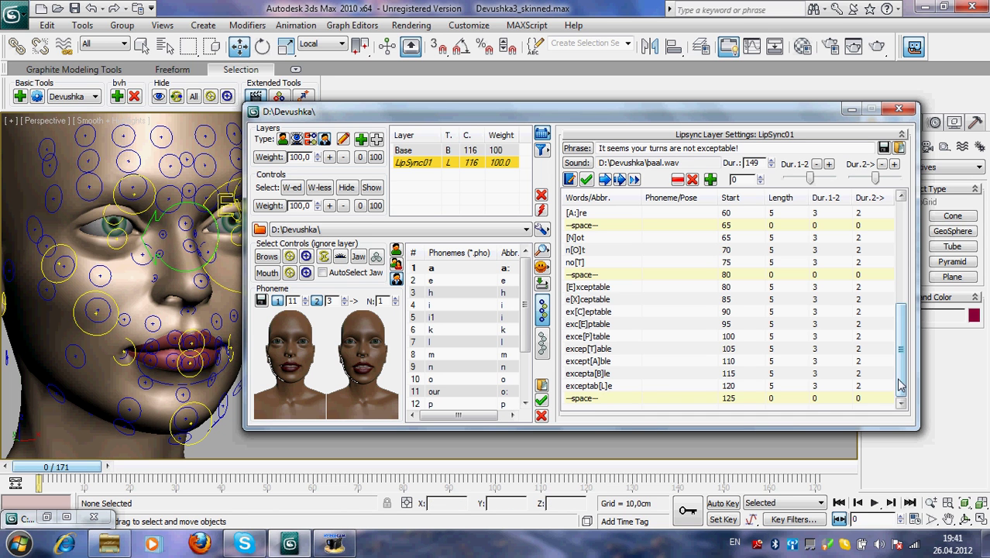
{"action": "left_click_drag", "start_coordinate": [898, 386], "coordinate": [901, 289]}
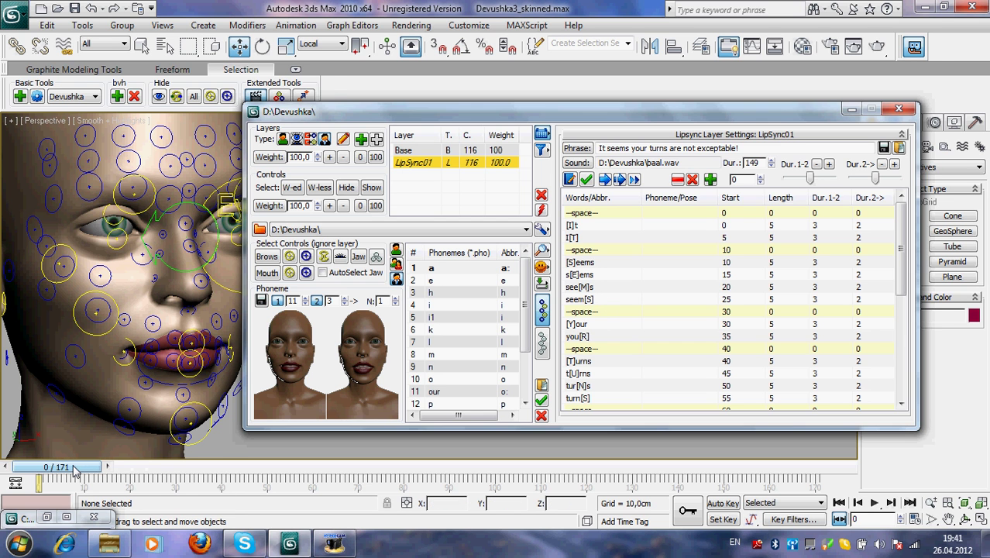
{"action": "left_click_drag", "start_coordinate": [75, 470], "coordinate": [193, 465]}
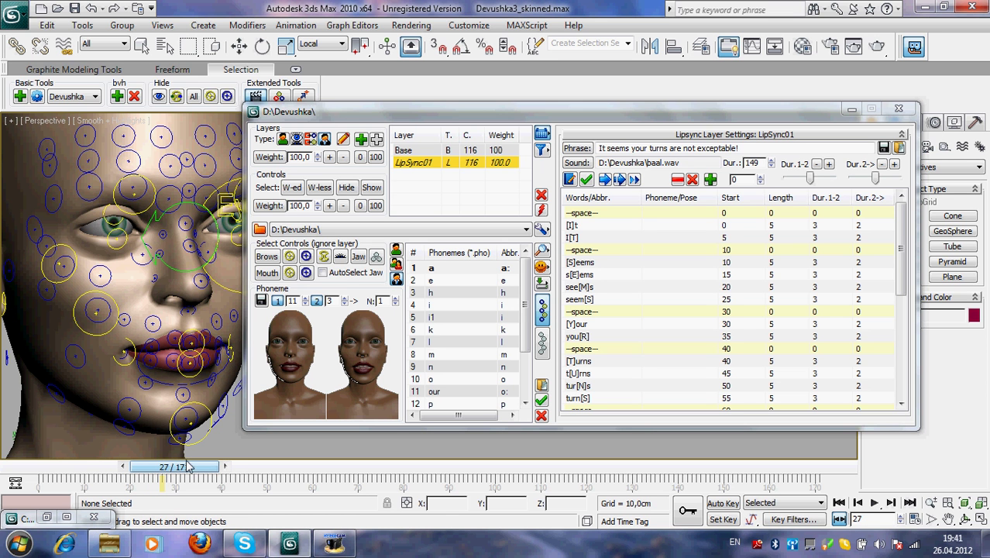
{"action": "key", "text": "w"}
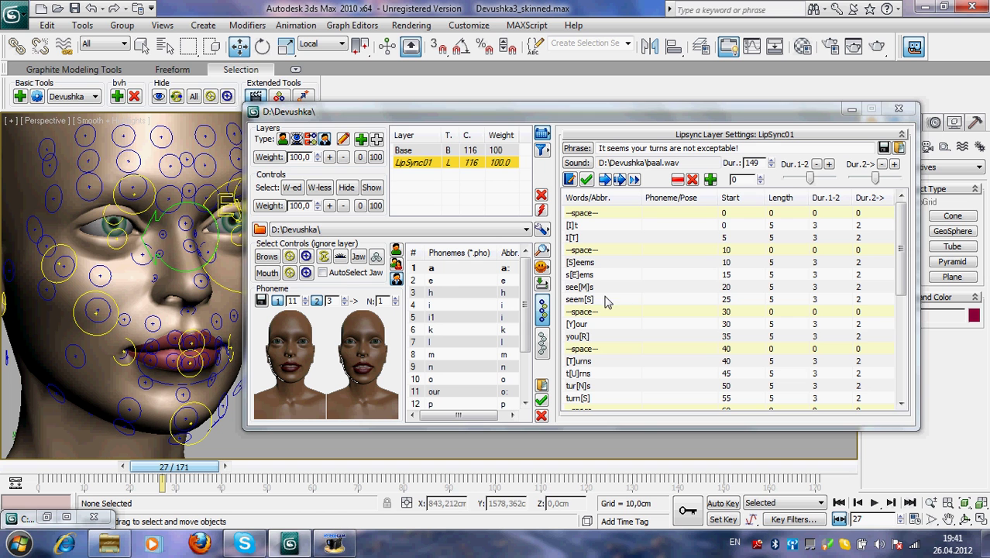
{"action": "left_click", "coordinate": [681, 301]}
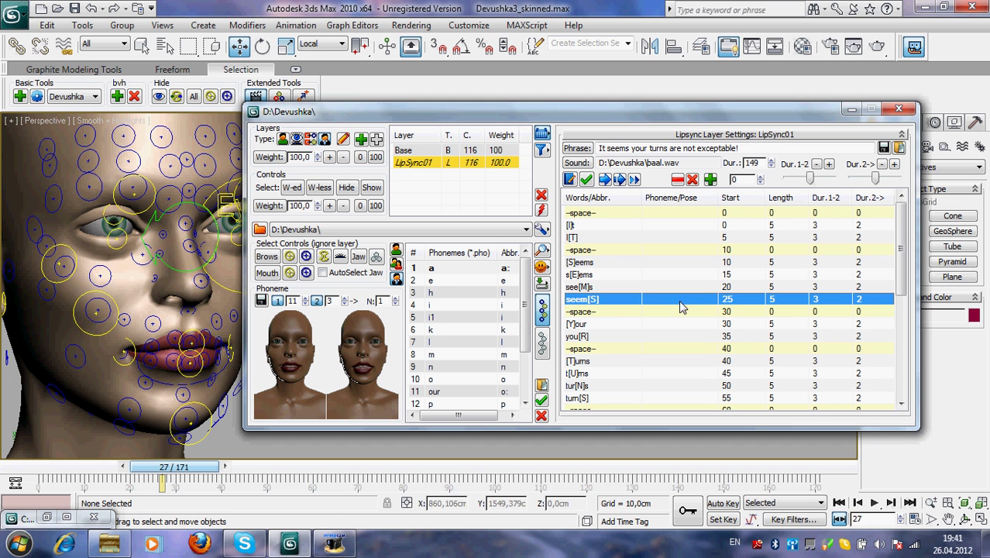
{"action": "left_click", "coordinate": [726, 324]}
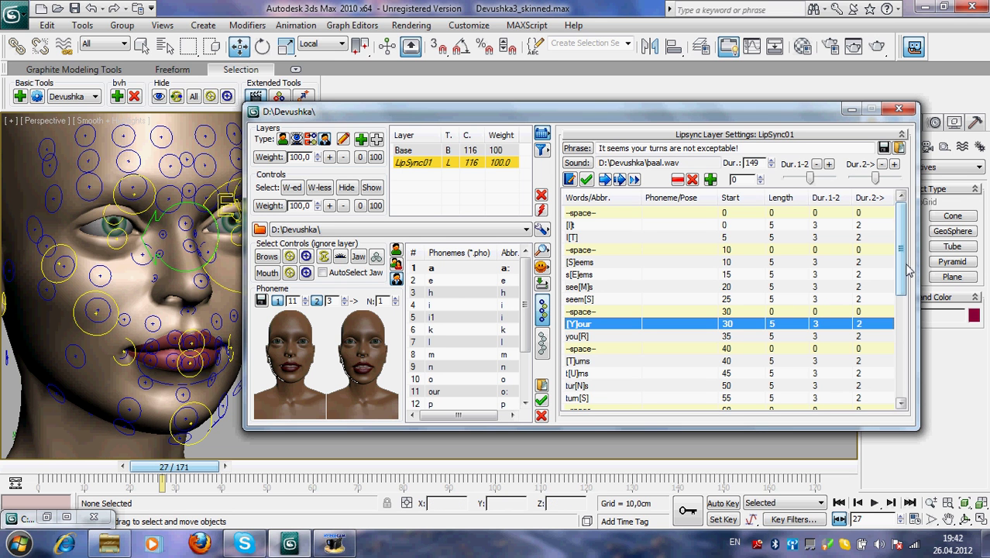
- Reduce the Dur.2-> value of both S rows of "seems", [S]eems and seem[S], to 1
{"action": "left_click", "coordinate": [631, 300]}
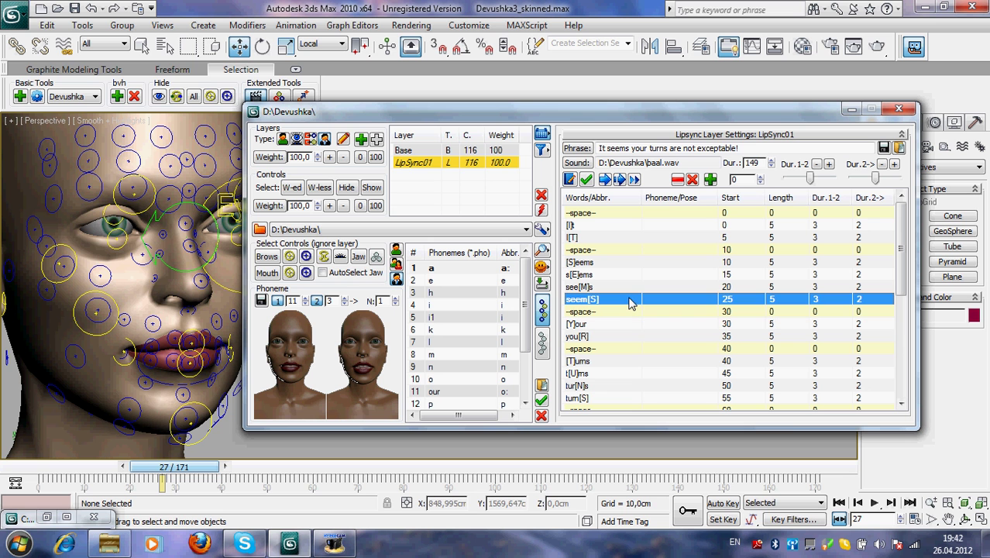
{"action": "left_click", "coordinate": [604, 225], "text": "shift"}
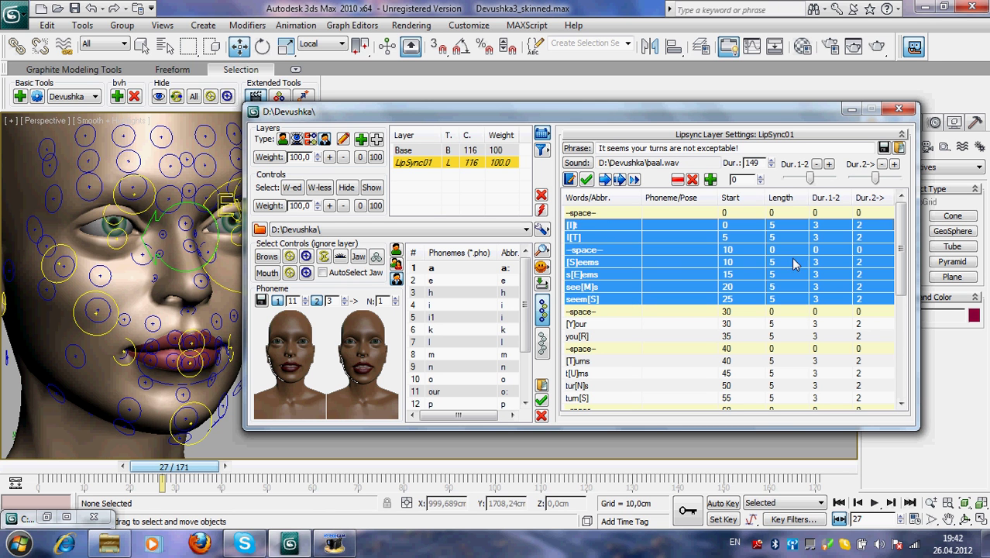
{"action": "left_click", "coordinate": [859, 264]}
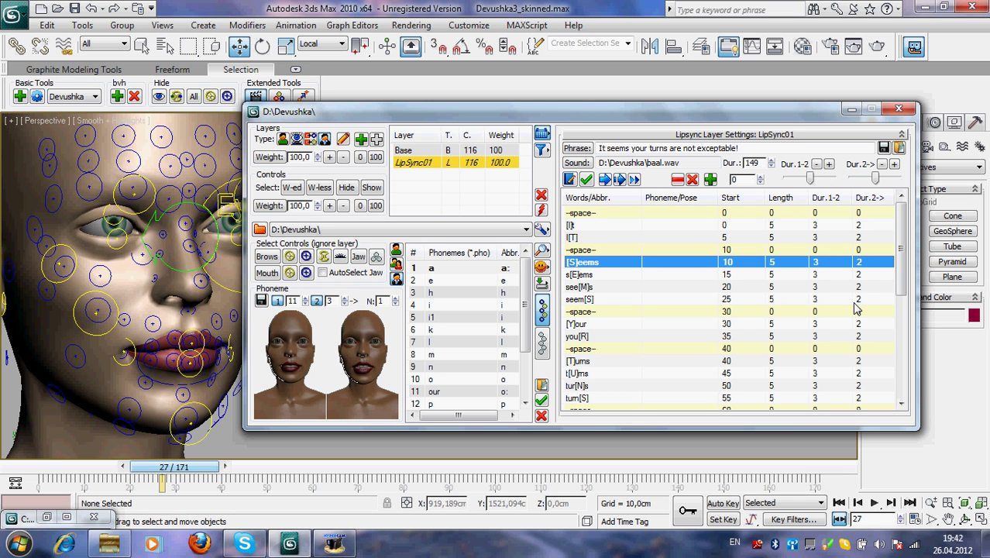
{"action": "left_click", "coordinate": [597, 300]}
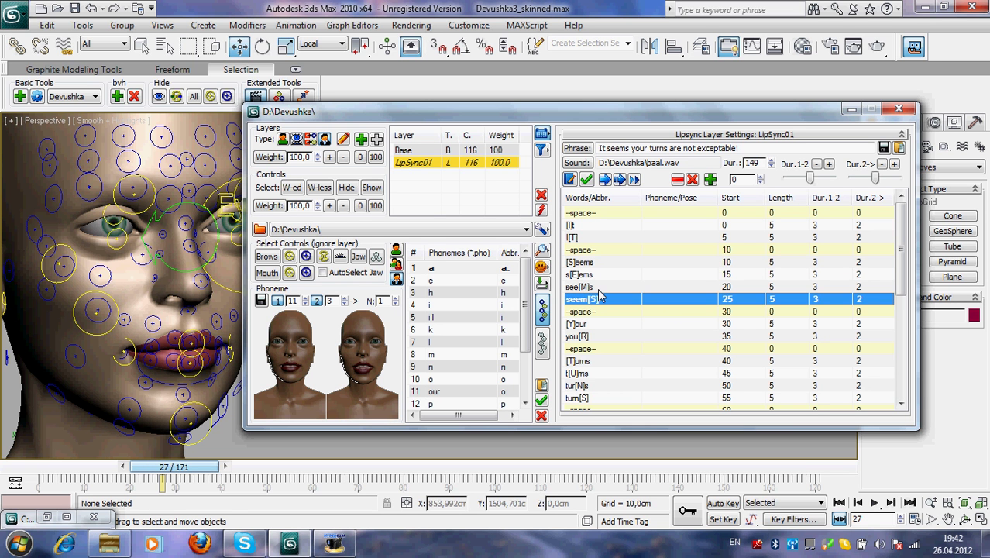
{"action": "left_click", "coordinate": [600, 286], "text": "shift"}
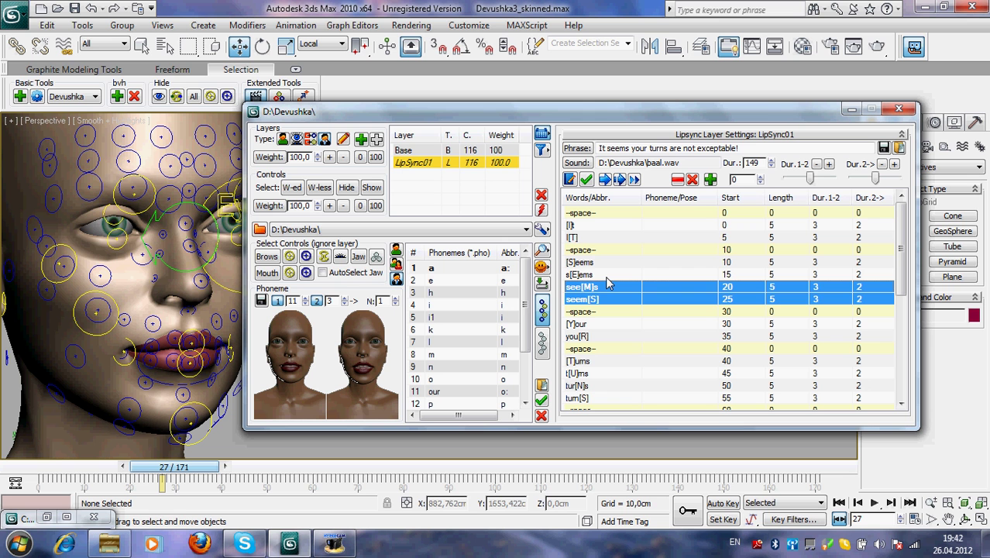
{"action": "left_click", "coordinate": [605, 263]}
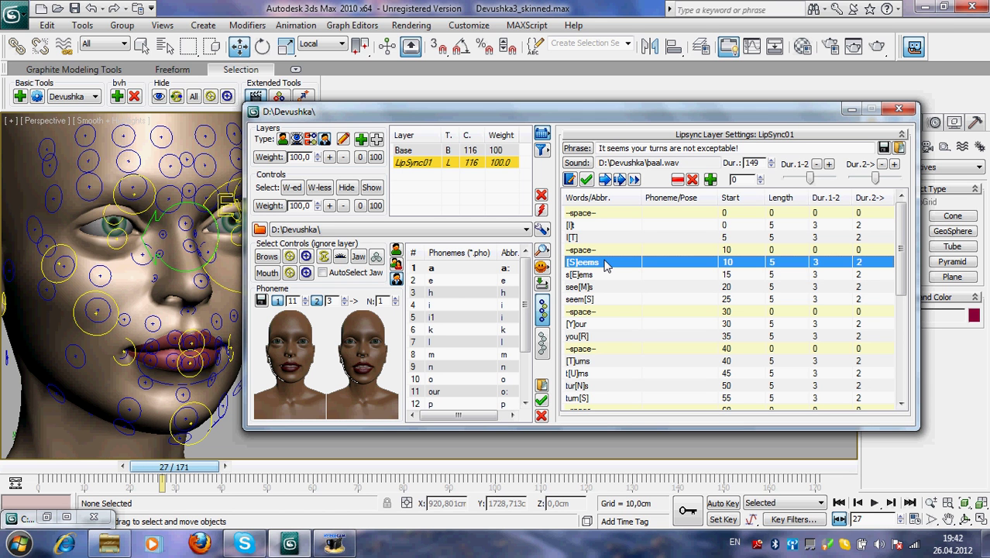
{"action": "left_click", "coordinate": [608, 298], "text": "ctrl"}
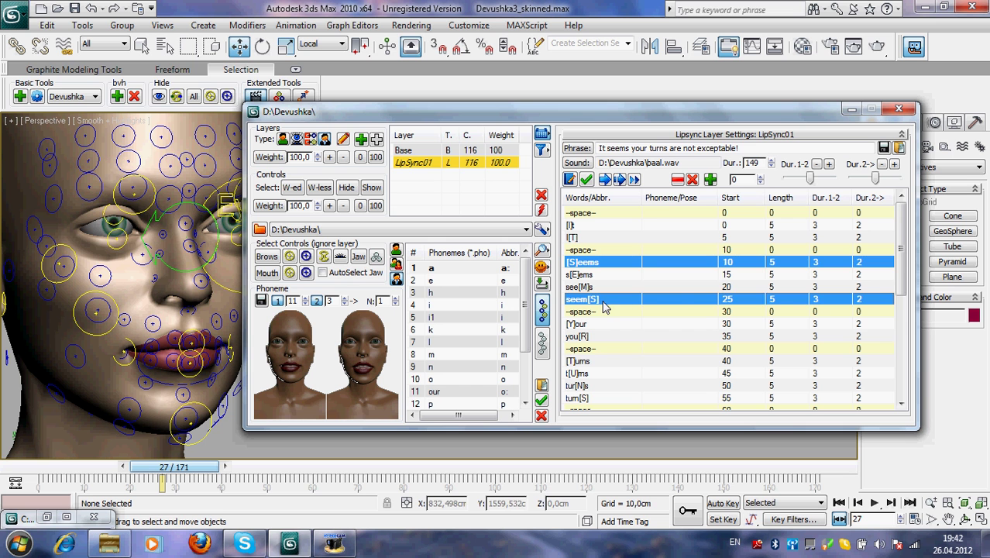
{"action": "left_click", "coordinate": [881, 164]}
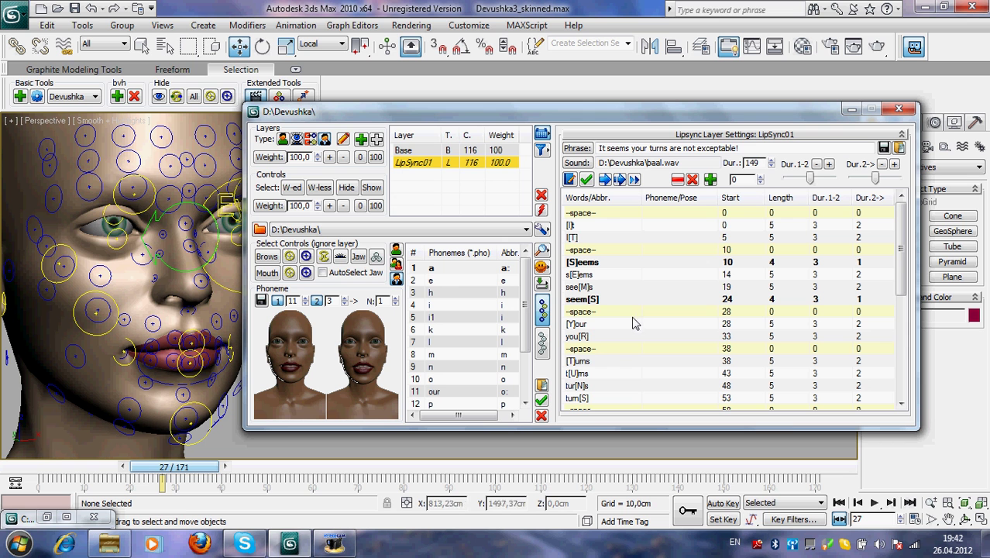
- Scrub the timeline back to frame 7 and set the Dur.2-> of both rows of "It", [I]t and I[T], to 1
{"action": "left_click", "coordinate": [590, 323]}
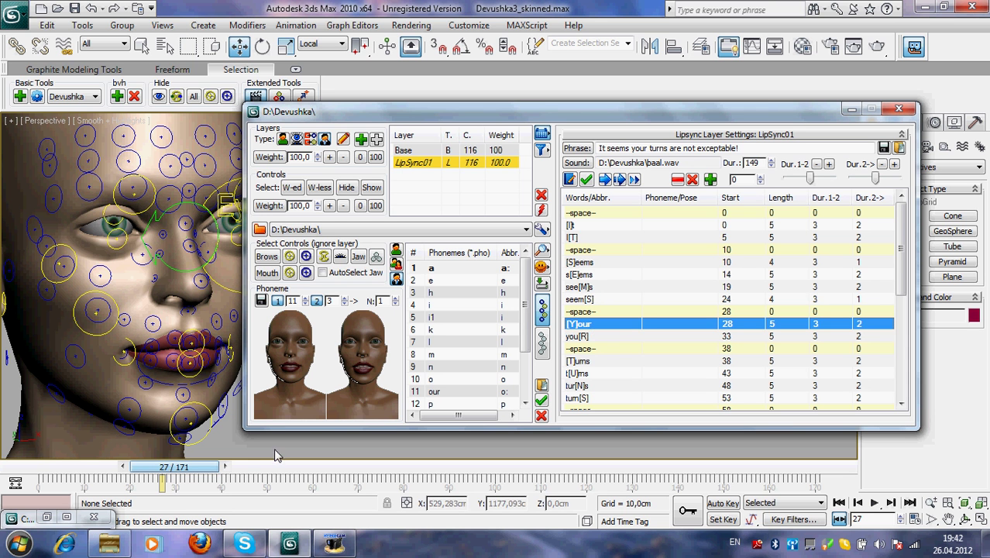
{"action": "left_click_drag", "start_coordinate": [179, 468], "coordinate": [86, 468]}
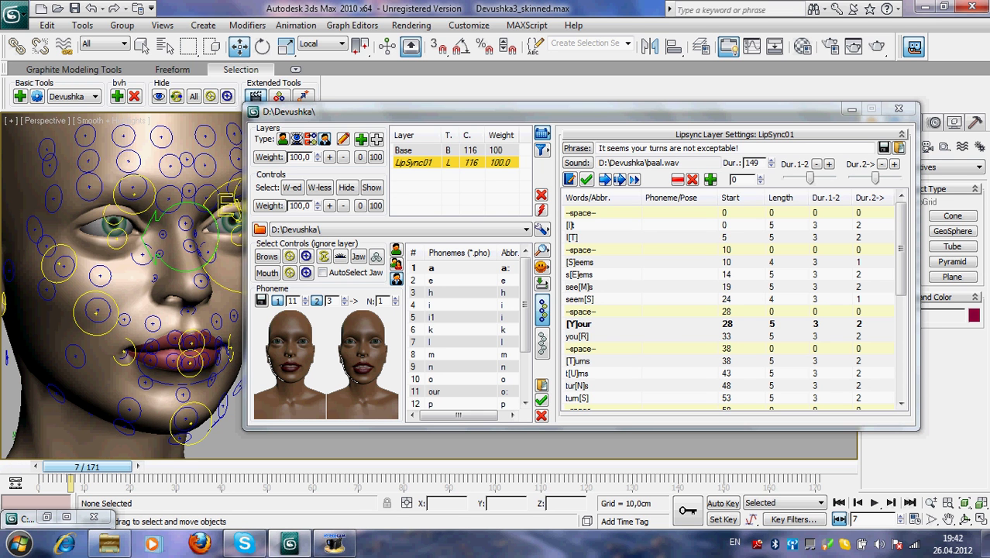
{"action": "left_click", "coordinate": [719, 225]}
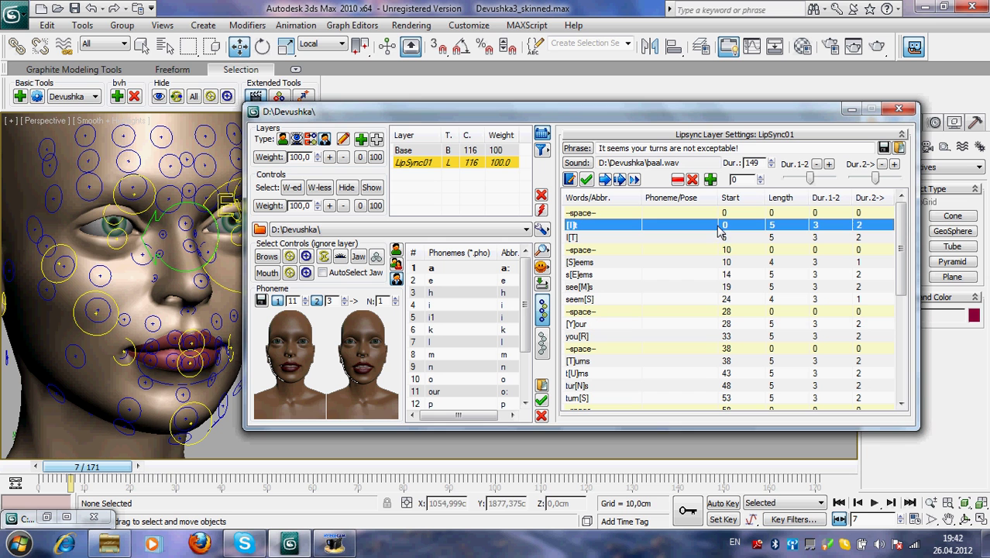
{"action": "left_click", "coordinate": [729, 238]}
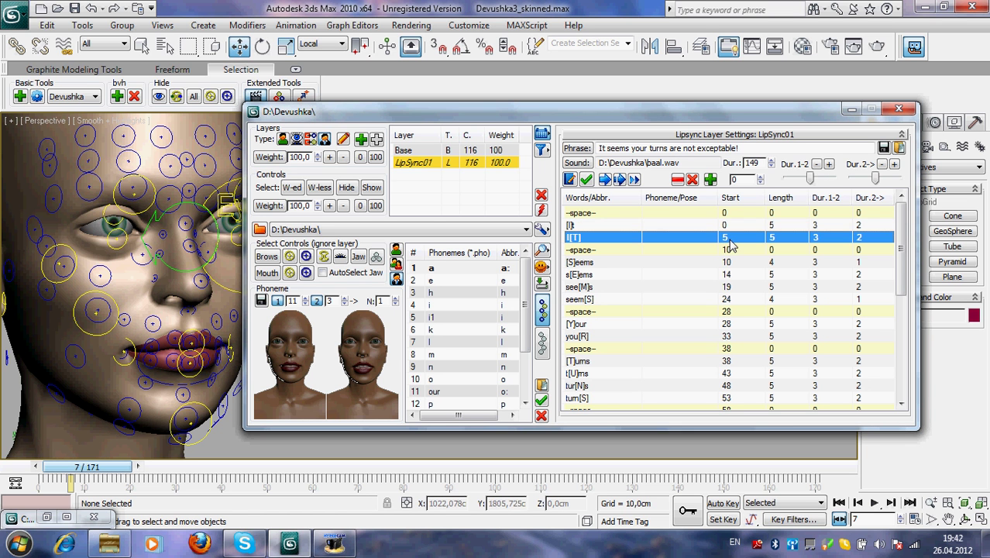
{"action": "left_click", "coordinate": [633, 224], "text": "shift"}
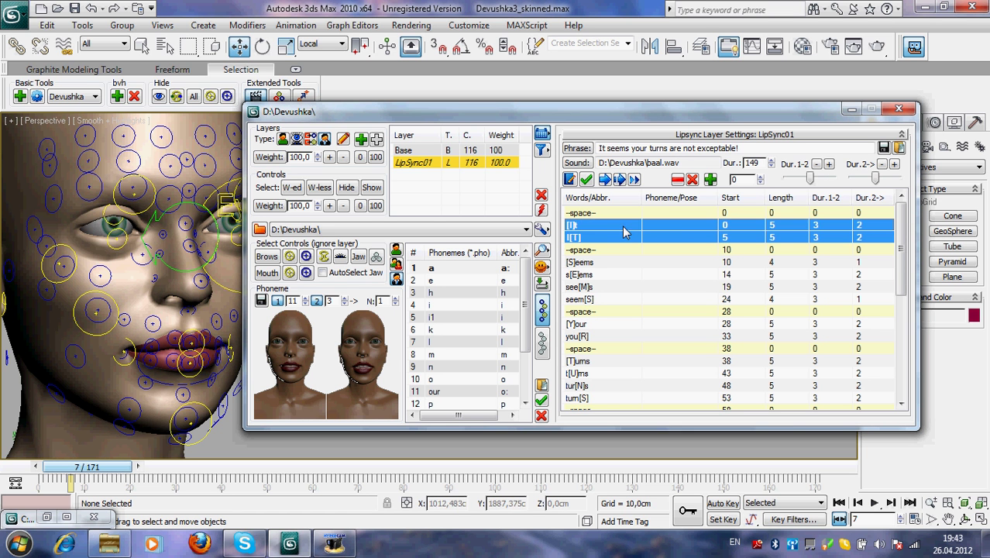
{"action": "left_click", "coordinate": [883, 165]}
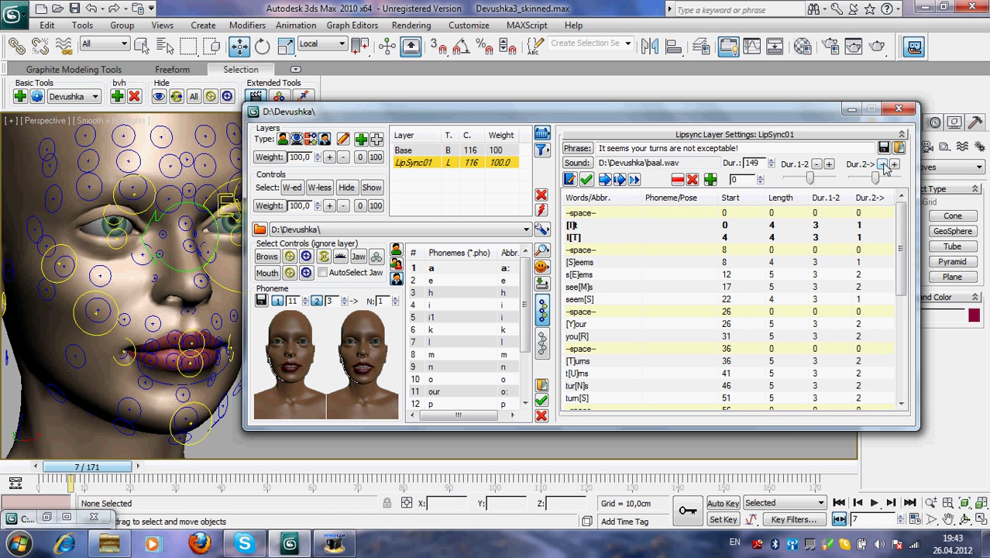
- Scrub the timeline to frame 30 to check where "your" begins, and set the Dur.2-> of the seem[S] row to 2
{"action": "left_click", "coordinate": [606, 262]}
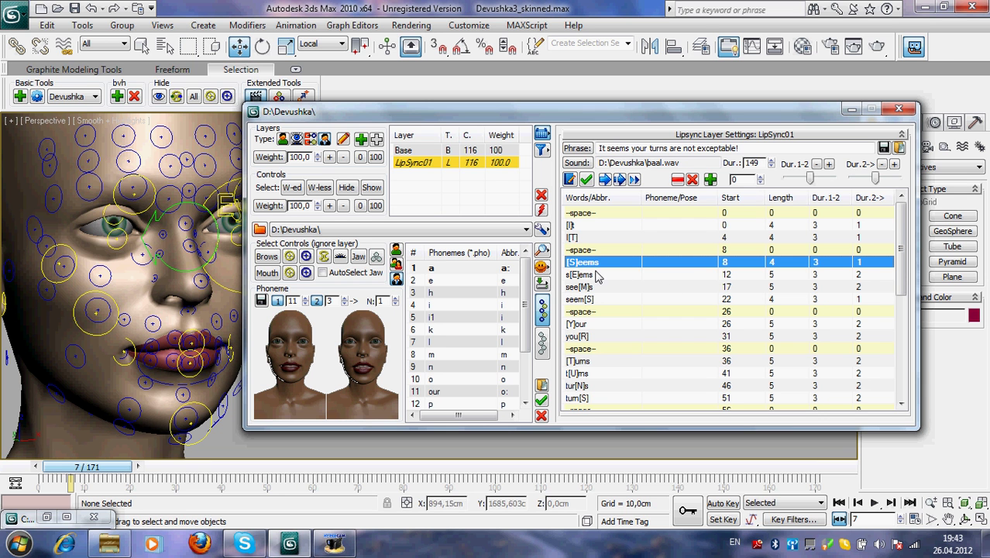
{"action": "left_click_drag", "start_coordinate": [120, 470], "coordinate": [181, 475]}
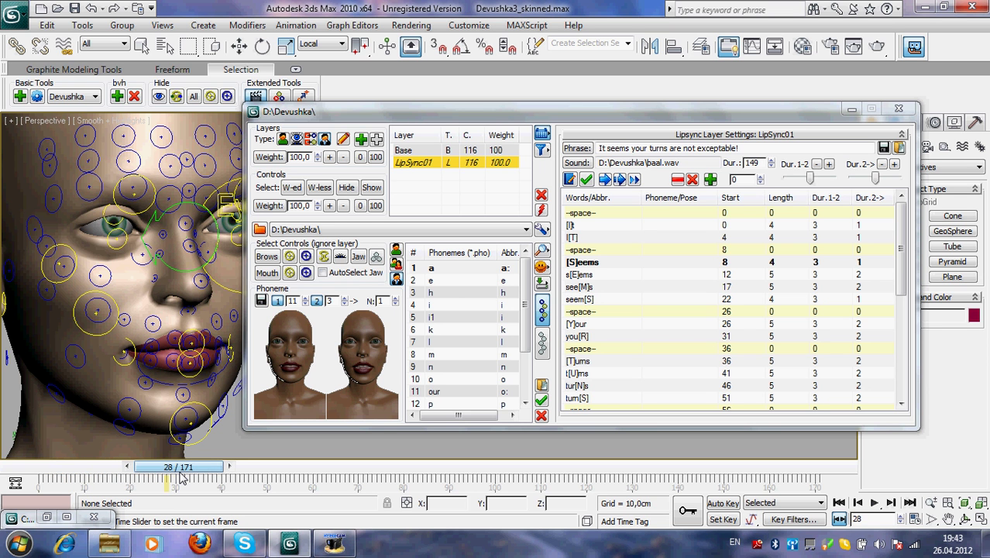
{"action": "left_click", "coordinate": [601, 330]}
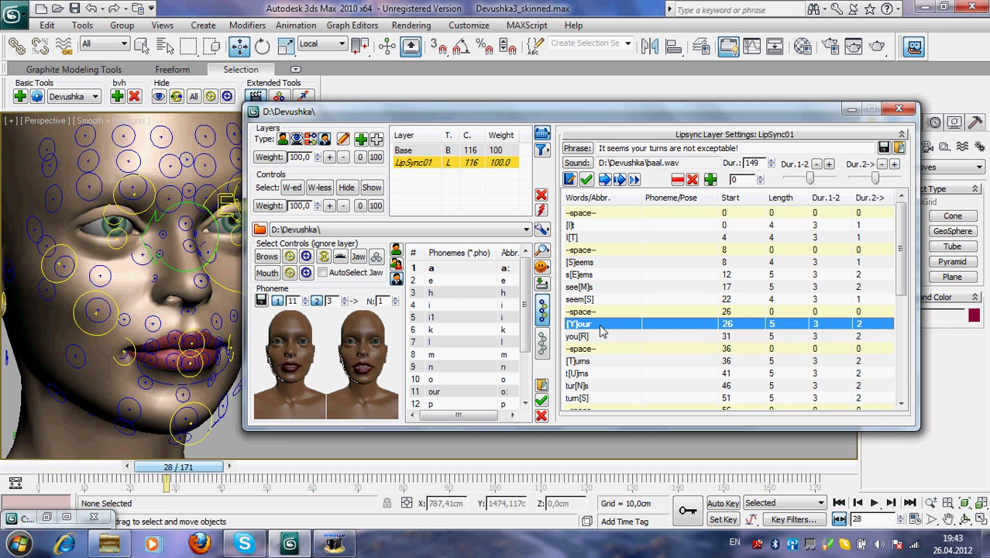
{"action": "mouse_move", "coordinate": [179, 468]}
{"action": "left_mouse_down"}
{"action": "mouse_move", "coordinate": [196, 474]}
{"action": "mouse_move", "coordinate": [126, 474]}
{"action": "mouse_move", "coordinate": [193, 476]}
{"action": "left_mouse_up"}
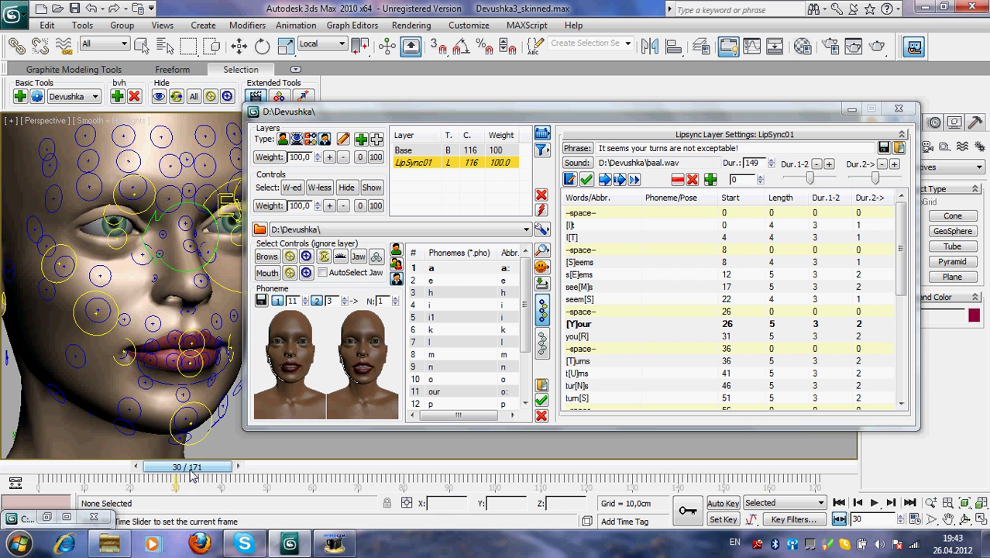
{"action": "key", "text": "w"}
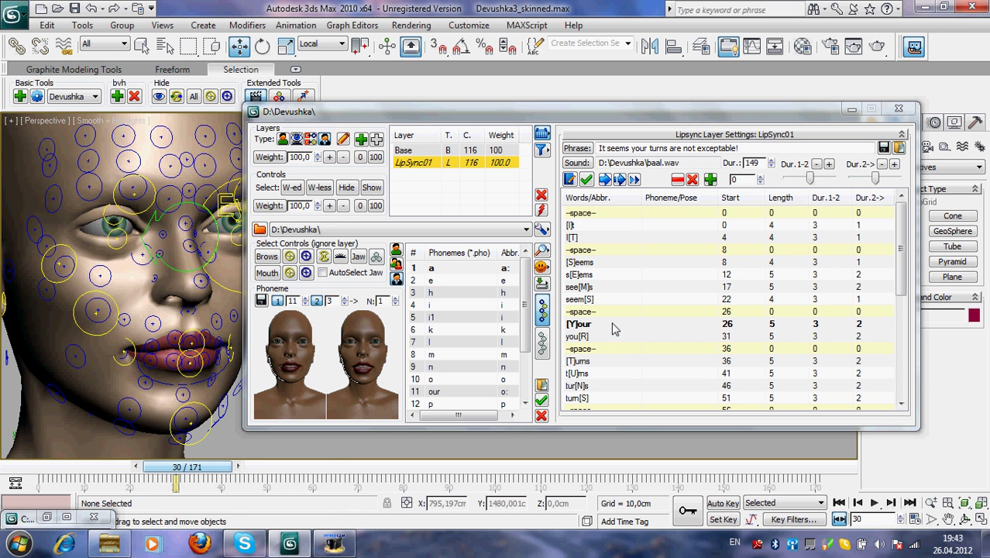
{"action": "left_click", "coordinate": [610, 300]}
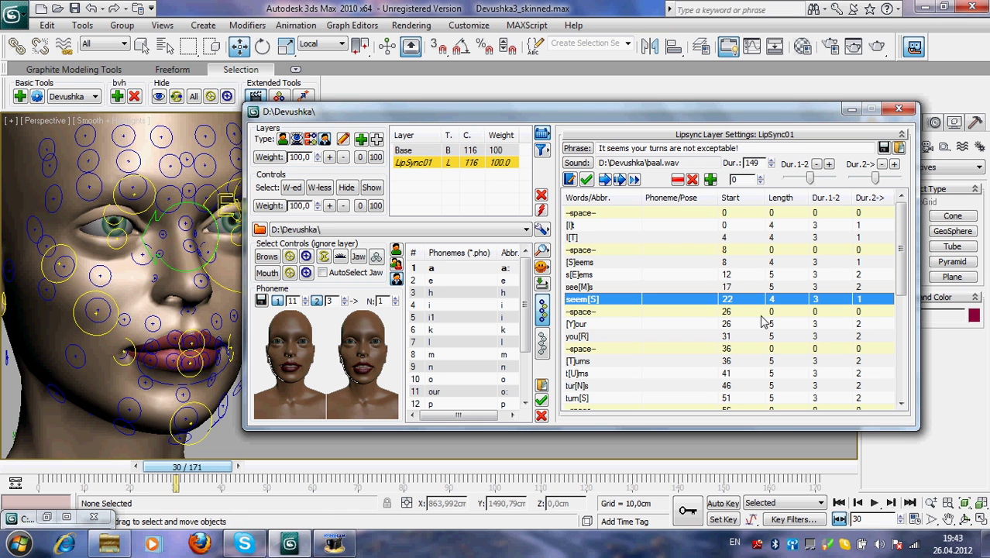
{"action": "left_click", "coordinate": [894, 165]}
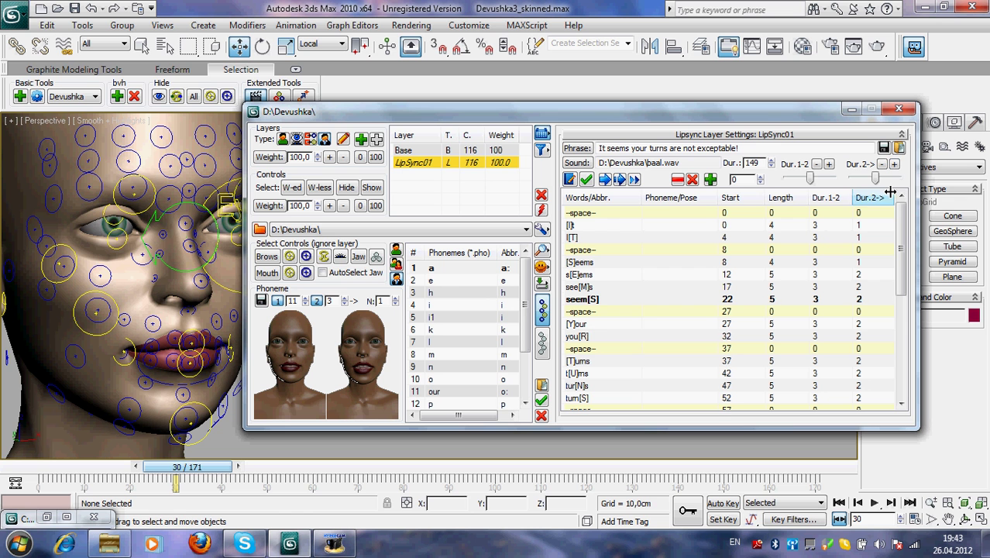
- Scrub the timeline through frames 38 and 64 to time "turns", and set the Dur.2-> of its four rows, [T]urns through turn[S], to 4
{"action": "left_click", "coordinate": [601, 324]}
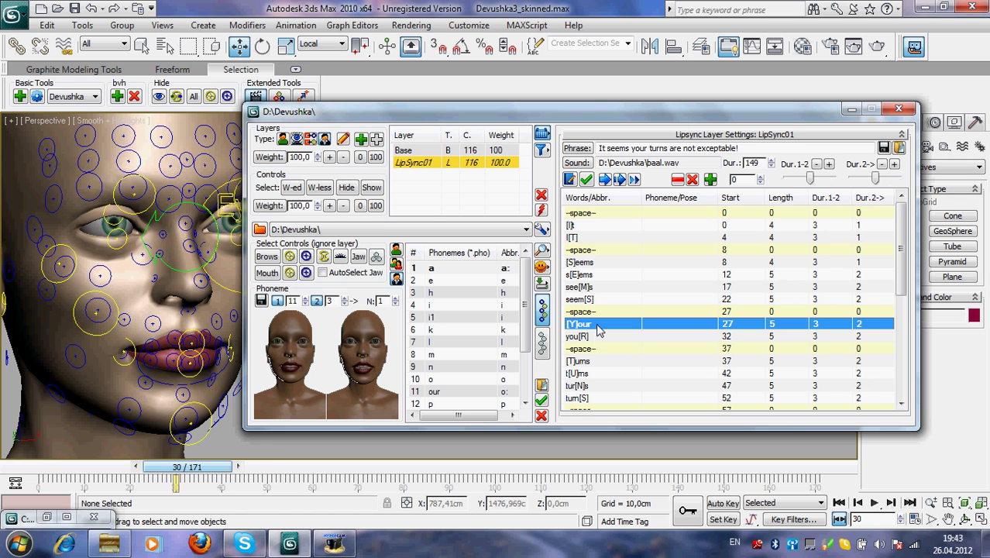
{"action": "left_click_drag", "start_coordinate": [196, 474], "coordinate": [231, 474]}
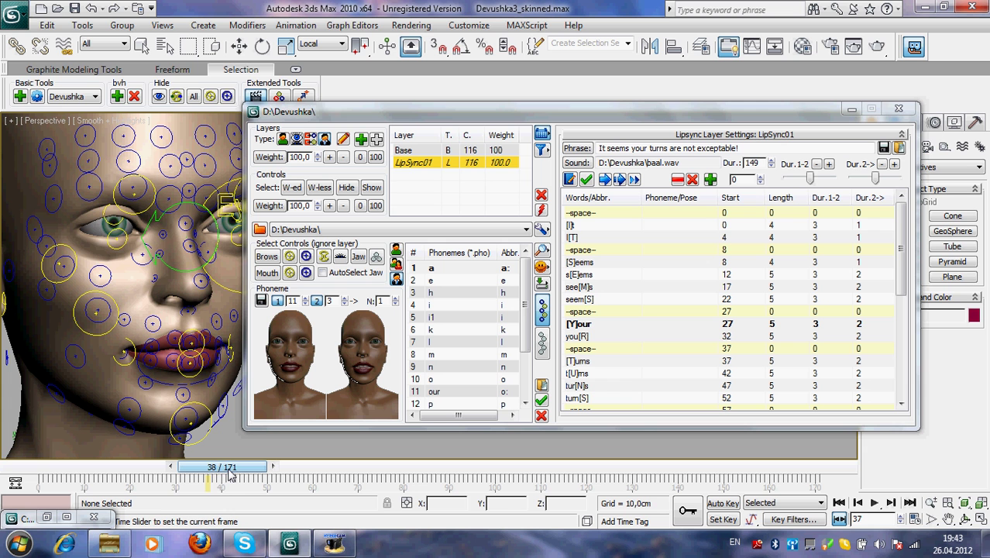
{"action": "key", "text": "w"}
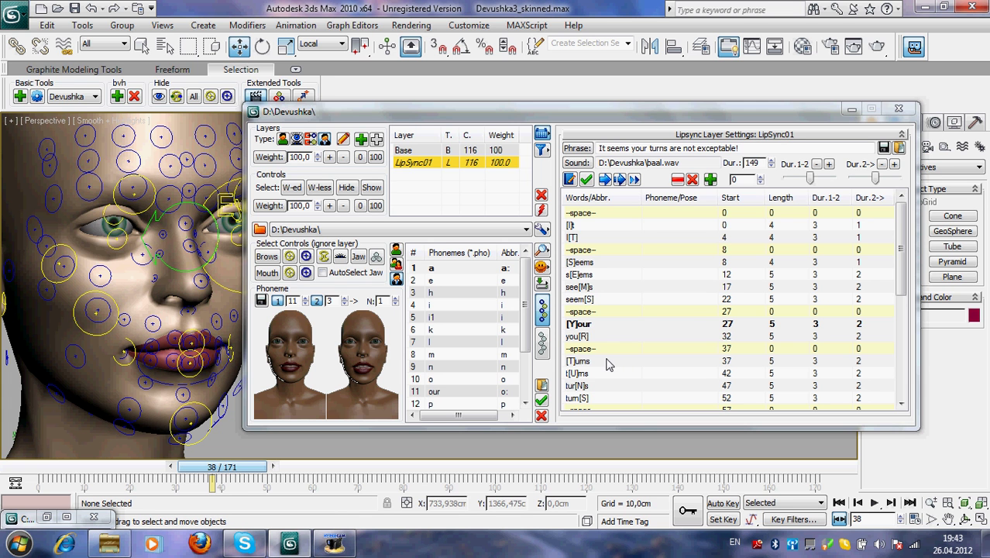
{"action": "left_click", "coordinate": [603, 362]}
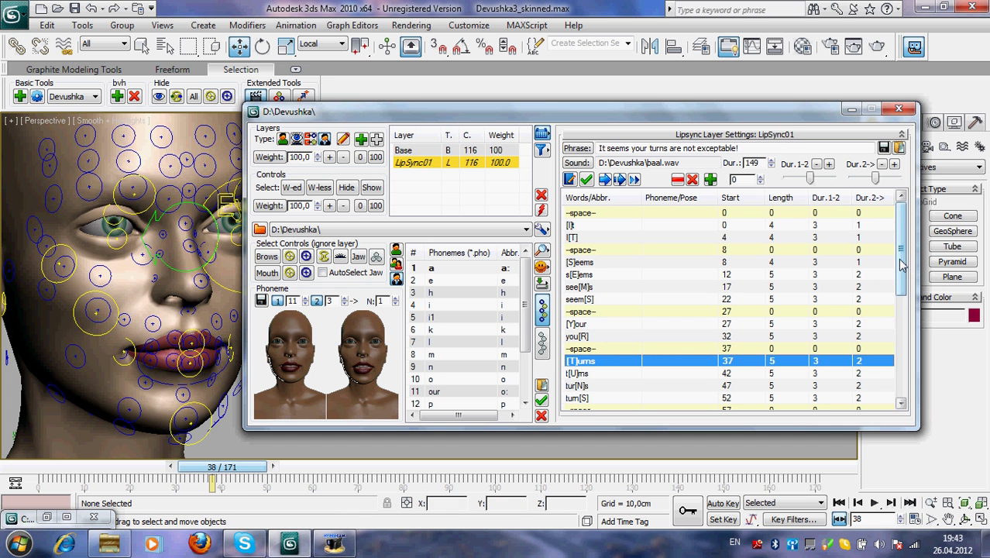
{"action": "left_click_drag", "start_coordinate": [907, 265], "coordinate": [906, 295]}
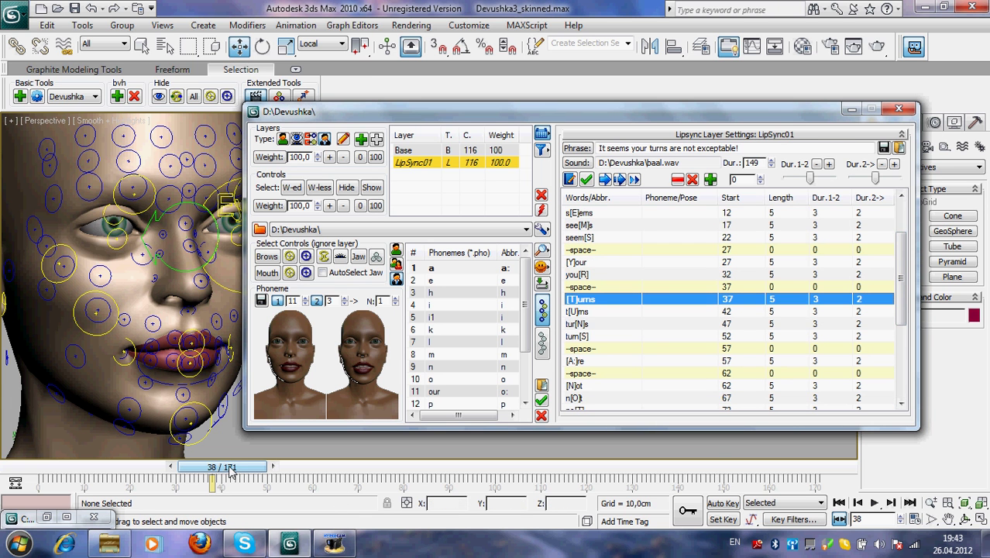
{"action": "left_click_drag", "start_coordinate": [229, 474], "coordinate": [342, 484]}
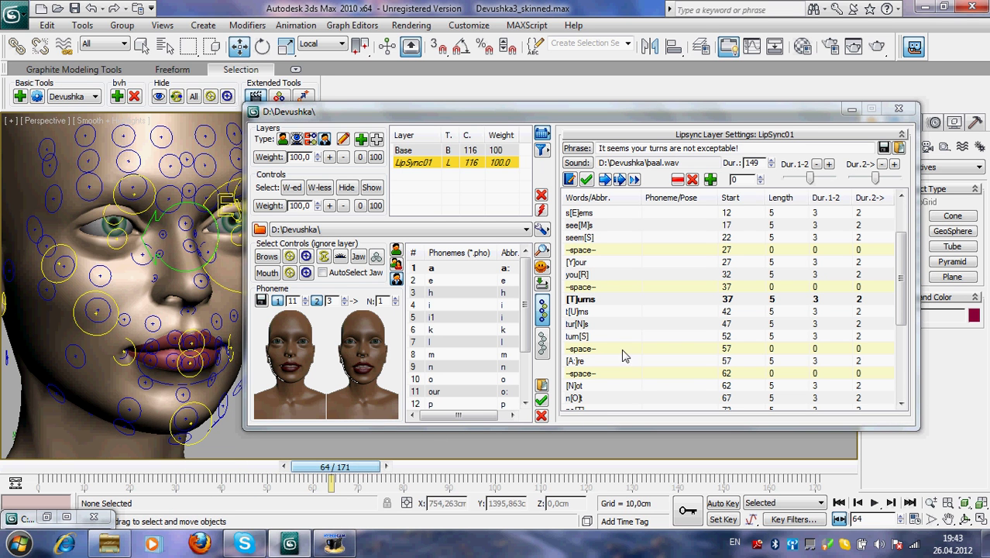
{"action": "left_click", "coordinate": [649, 336]}
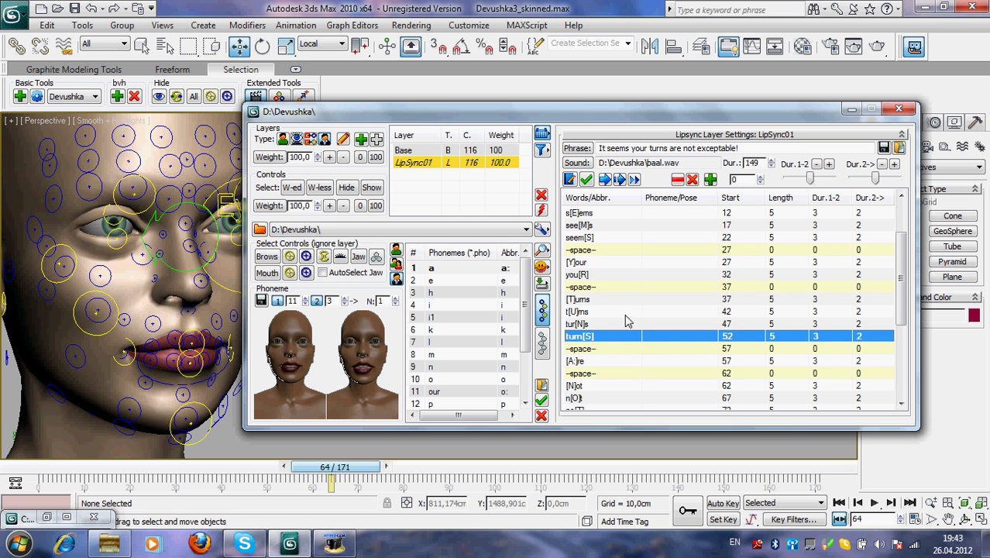
{"action": "left_click", "coordinate": [586, 301], "text": "shift"}
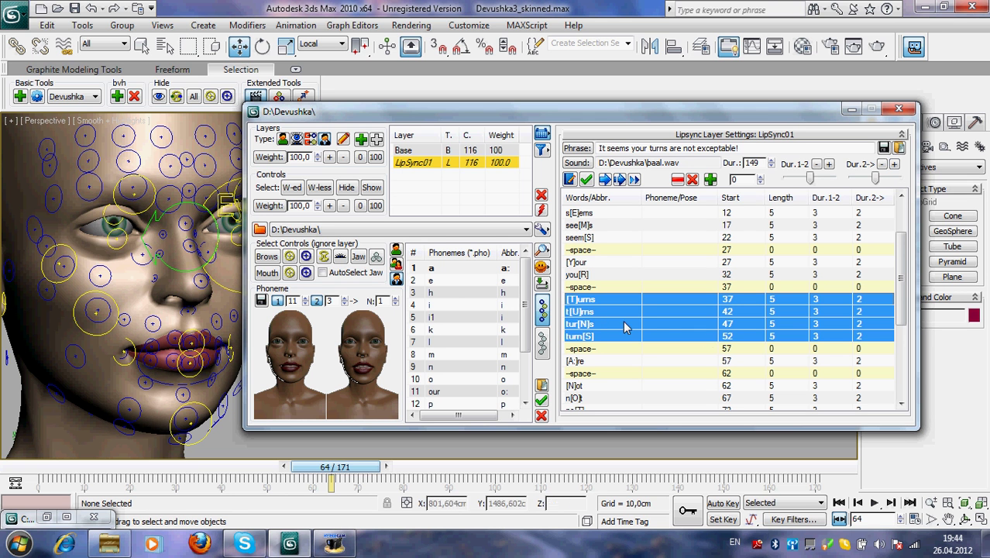
{"action": "left_click", "coordinate": [895, 165]}
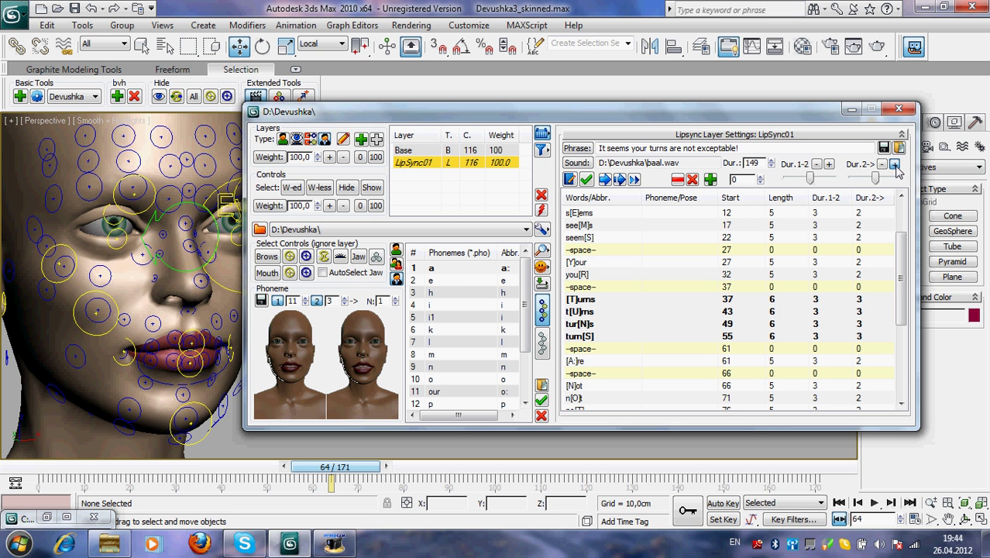
{"action": "left_click", "coordinate": [895, 165]}
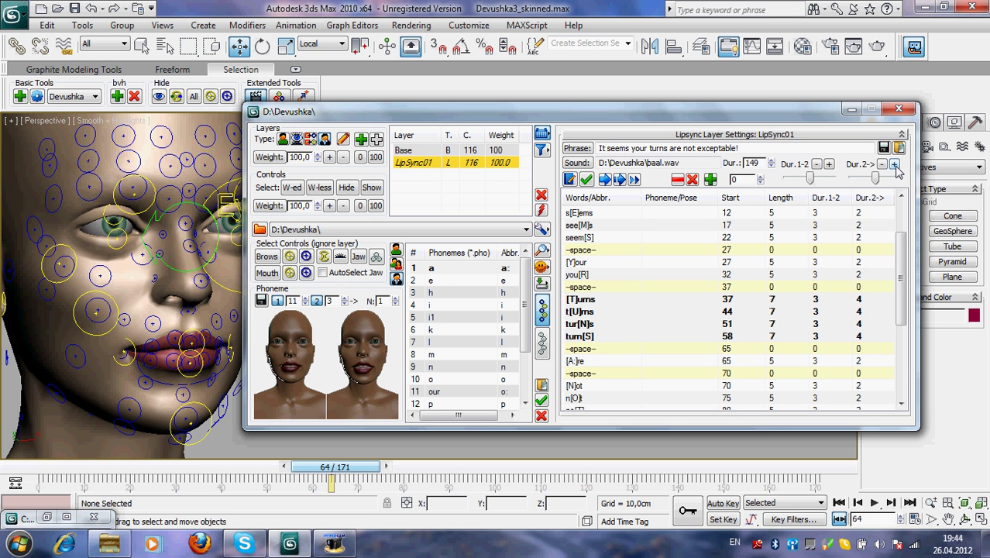
- Scrub the timeline to frame 94 to find where "are" begins, and shift the start of the [A:]re row to 94
{"action": "left_click", "coordinate": [641, 361]}
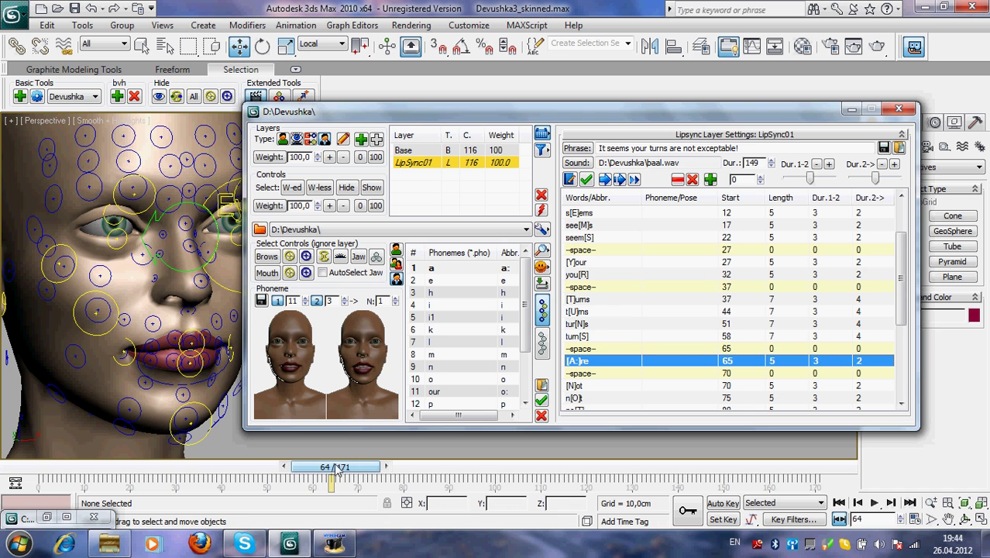
{"action": "left_click_drag", "start_coordinate": [333, 471], "coordinate": [464, 478]}
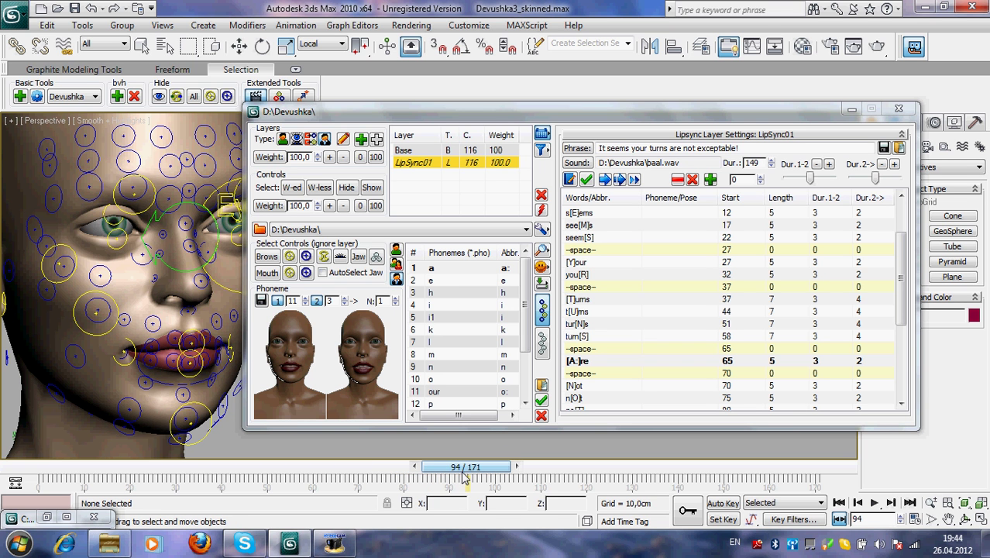
{"action": "key", "text": "w"}
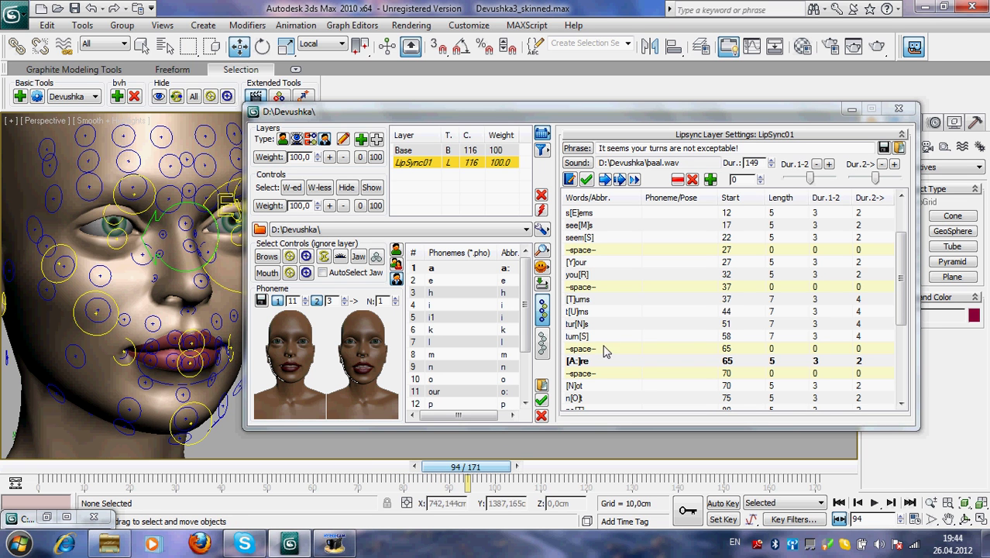
{"action": "left_click", "coordinate": [609, 363]}
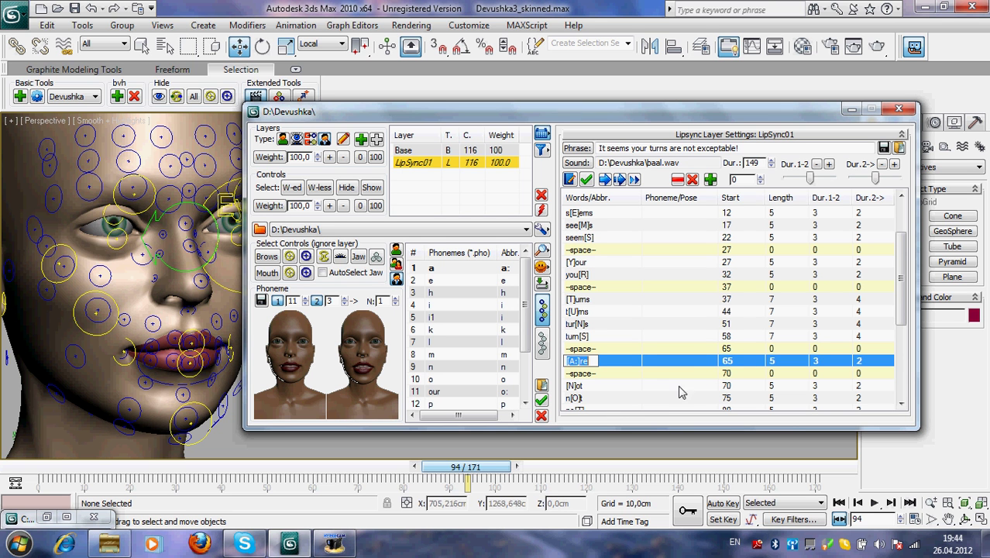
{"action": "left_click", "coordinate": [746, 178]}
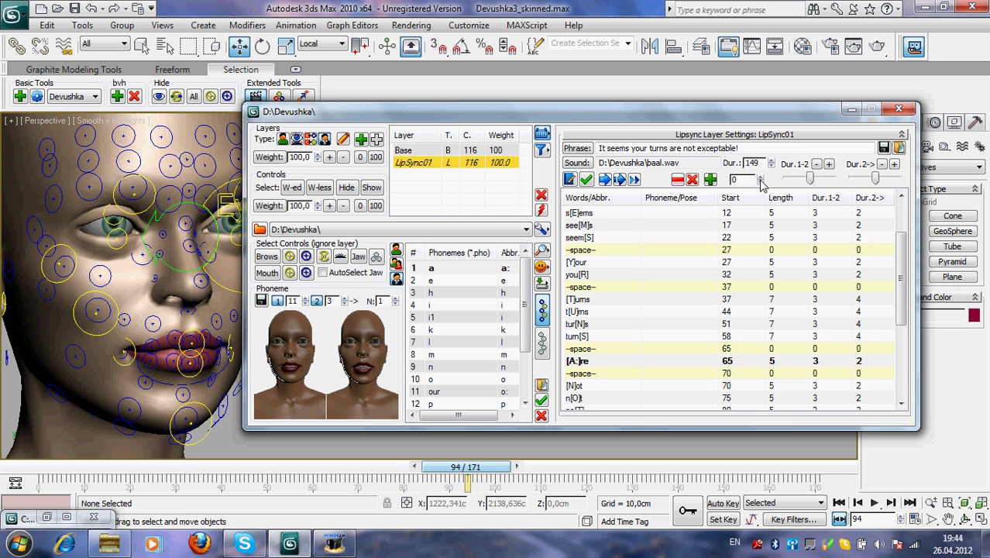
{"action": "left_click_drag", "start_coordinate": [761, 183], "coordinate": [763, 158]}
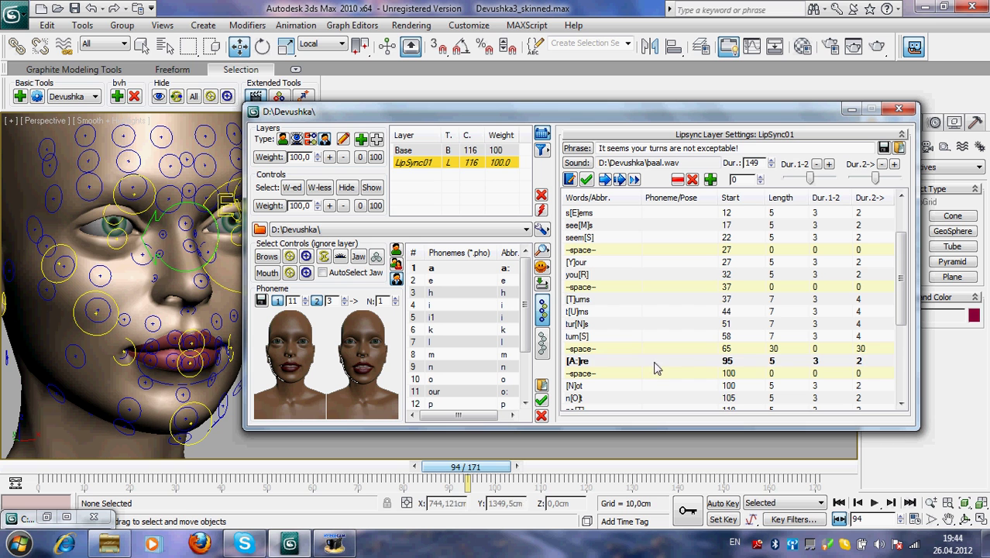
{"action": "left_click", "coordinate": [654, 367]}
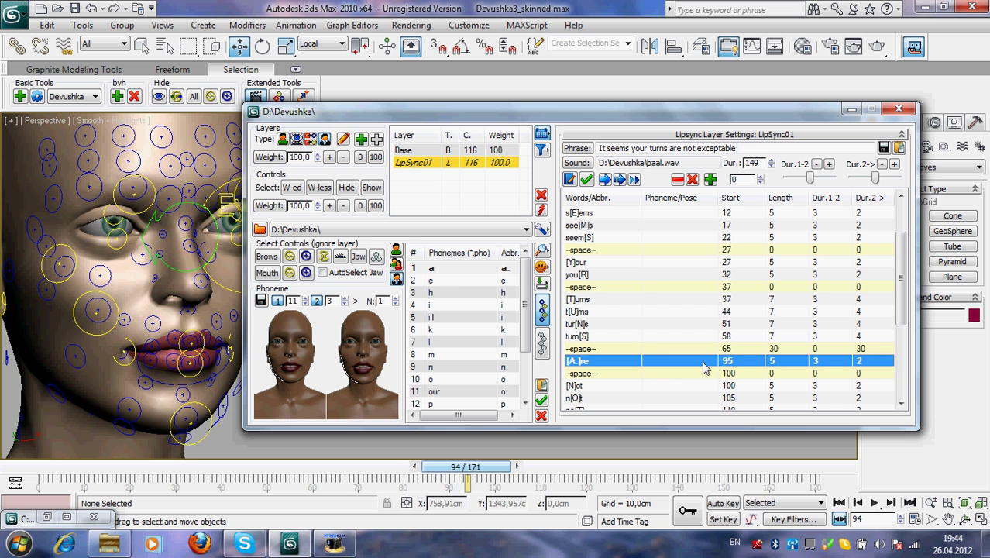
{"action": "left_click", "coordinate": [759, 184]}
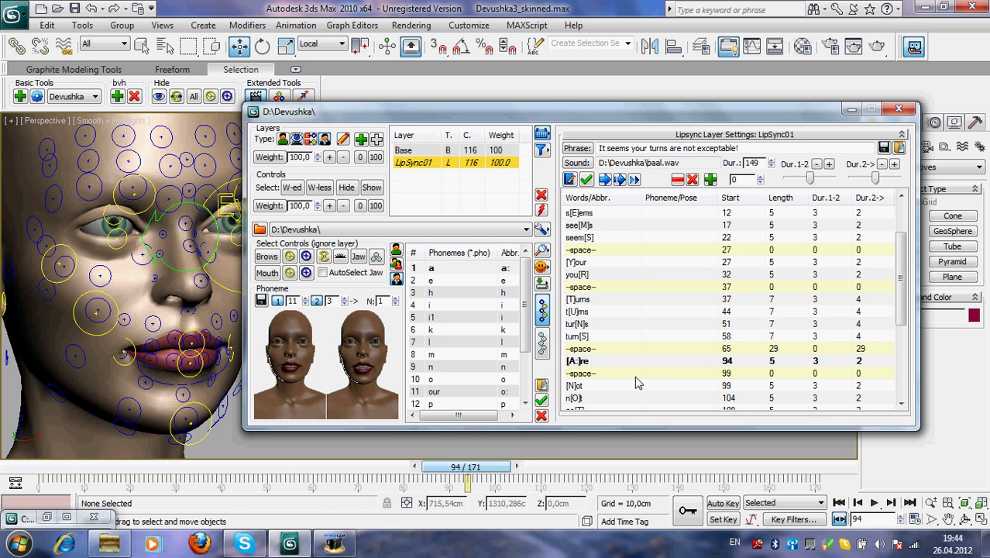
- Scrub the timeline between frames 94 and 109 and back to frame 100 to check the start of the [N]ot row
{"action": "left_click", "coordinate": [470, 468]}
{"action": "left_click_drag", "start_coordinate": [452, 469], "coordinate": [534, 475]}
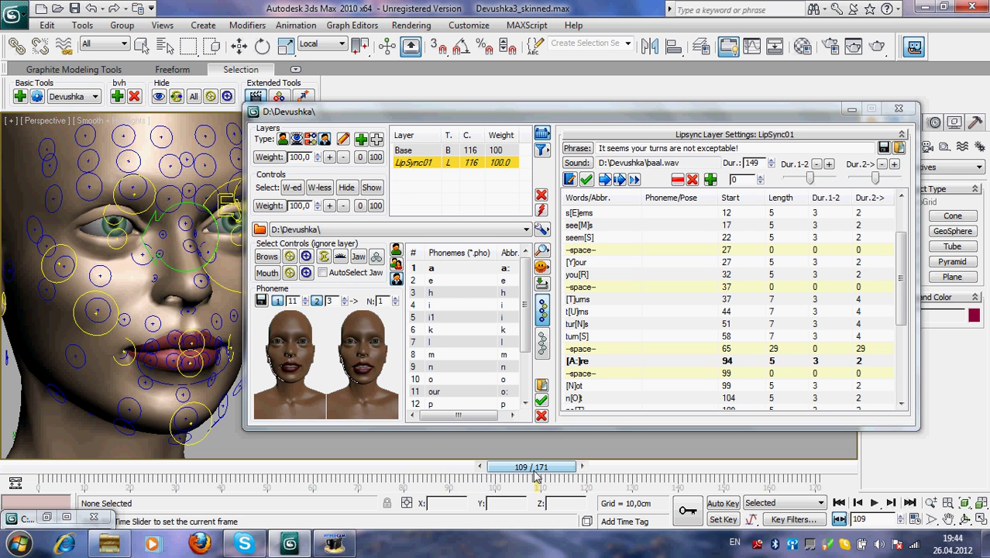
{"action": "left_click", "coordinate": [602, 386]}
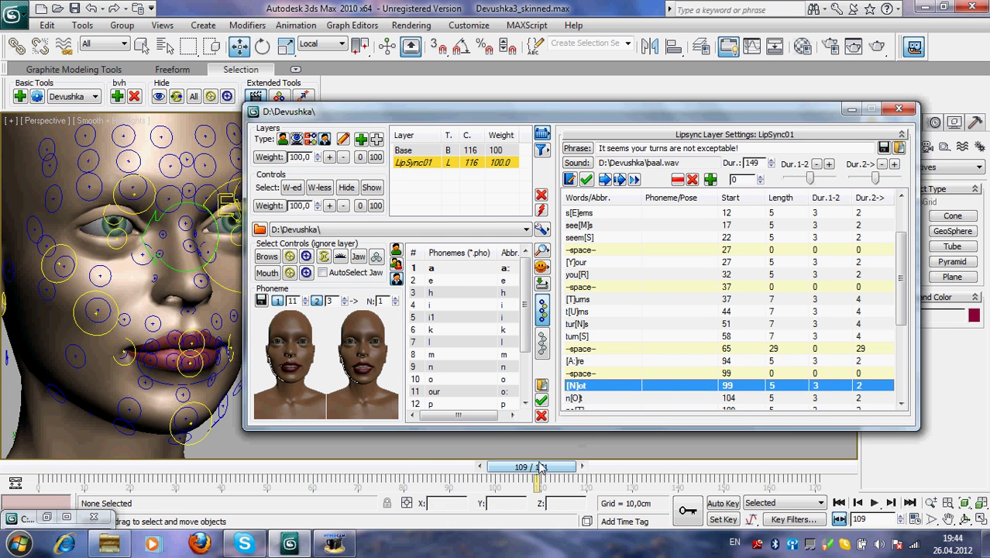
{"action": "left_click_drag", "start_coordinate": [541, 469], "coordinate": [497, 479]}
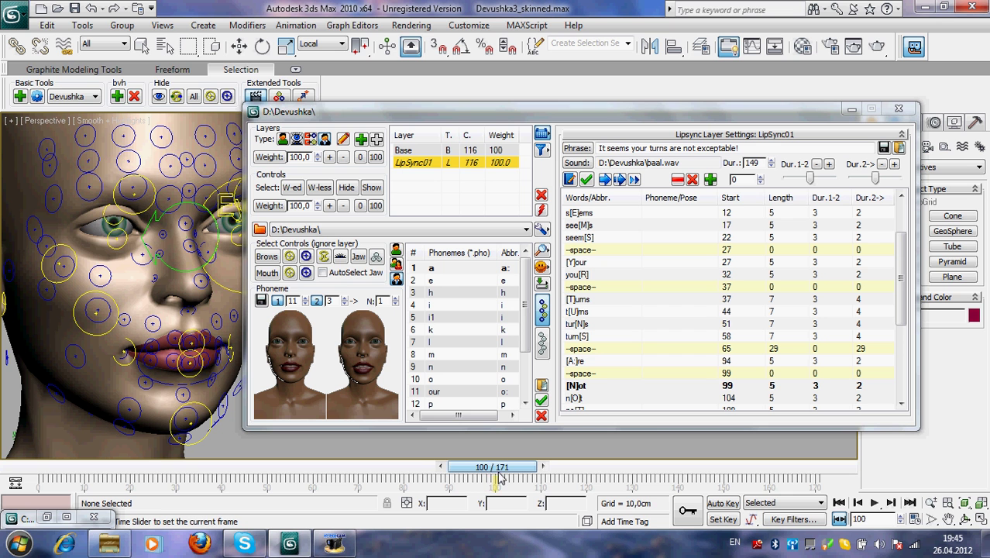
{"action": "left_click", "coordinate": [596, 387]}
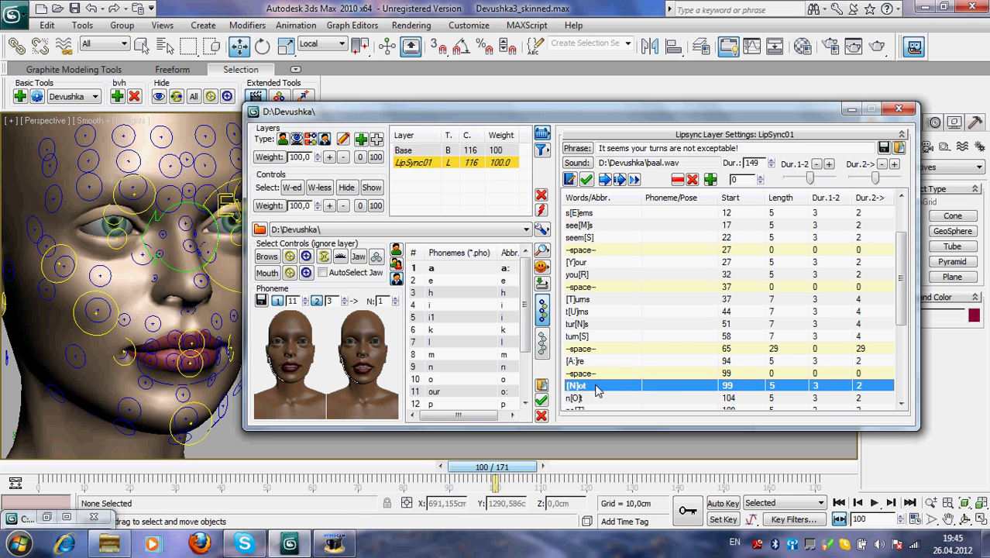
{"action": "left_click", "coordinate": [596, 387]}
{"action": "left_click", "coordinate": [651, 363]}
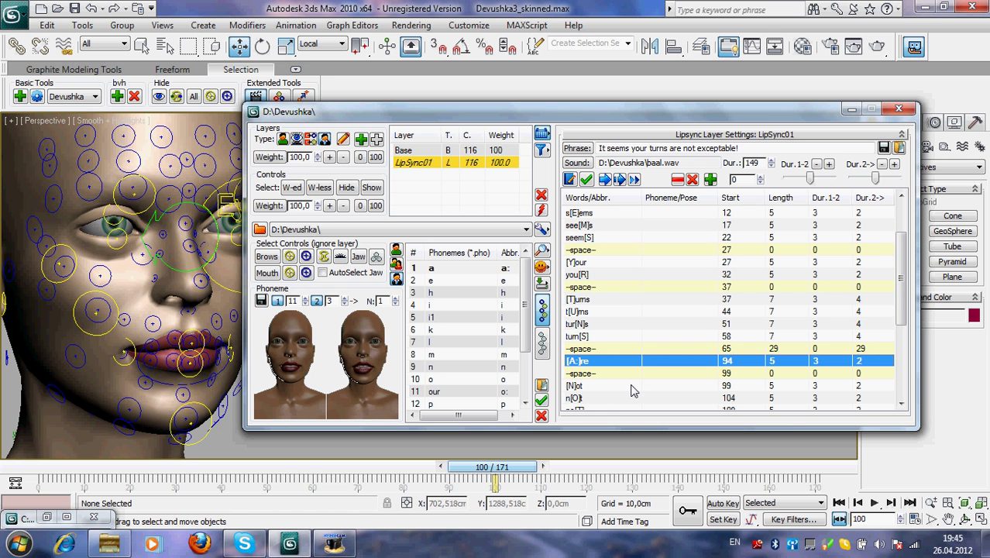
{"action": "left_click", "coordinate": [632, 384]}
{"action": "left_click_drag", "start_coordinate": [904, 314], "coordinate": [906, 360]}
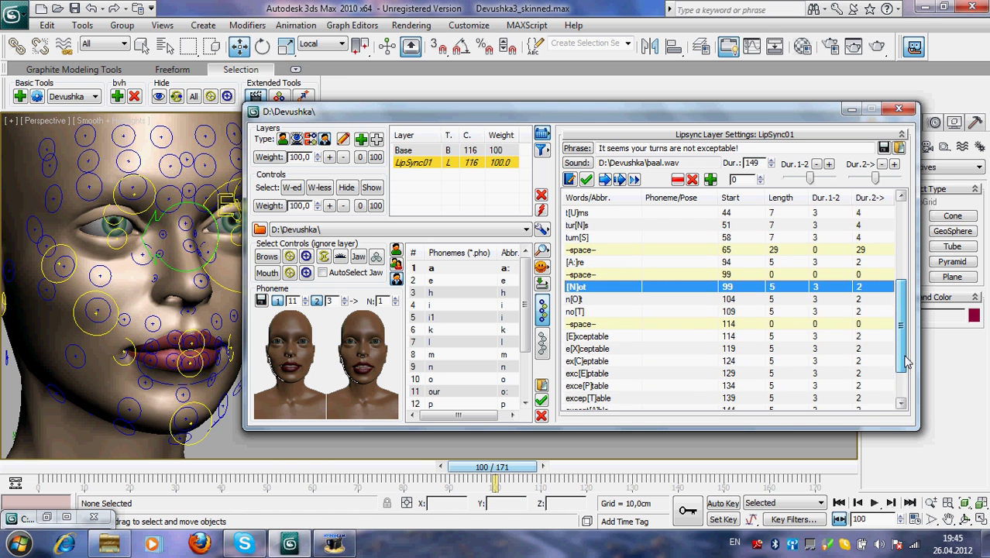
- Scrub the timeline to frame 112 to find where "exceptable" begins, and set the Dur.2-> of the no[T] and [N]ot rows to 1
{"action": "left_click_drag", "start_coordinate": [513, 469], "coordinate": [565, 479]}
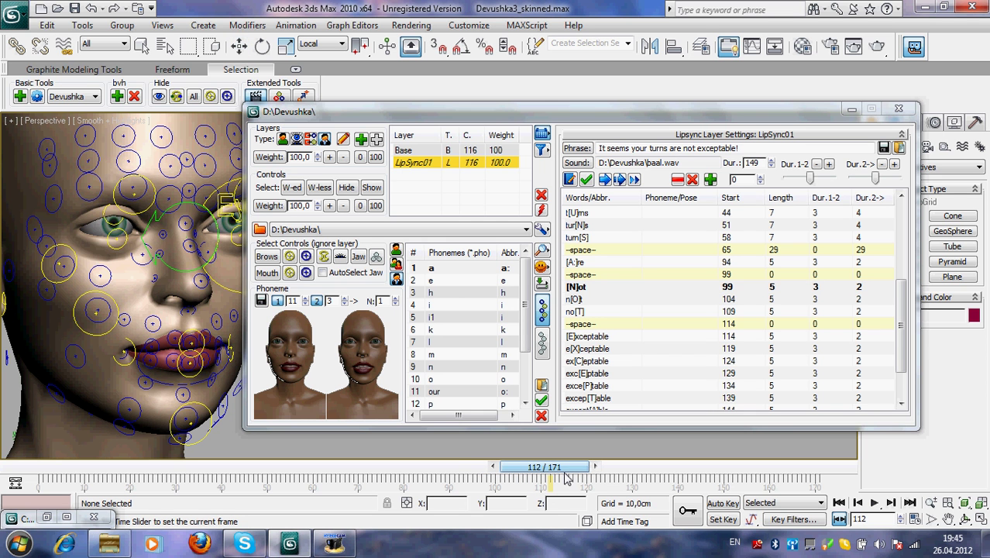
{"action": "left_click", "coordinate": [642, 325]}
{"action": "left_click", "coordinate": [642, 336]}
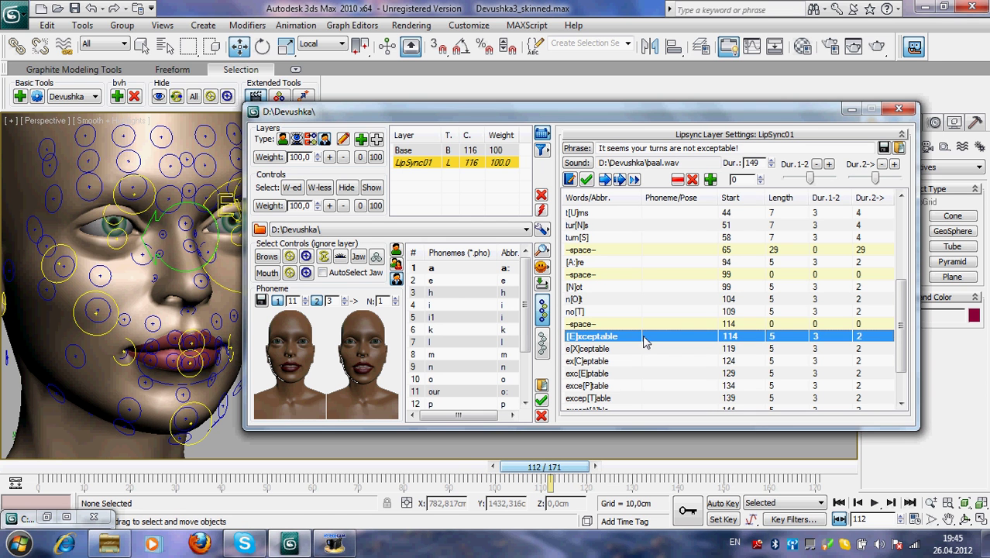
{"action": "left_click", "coordinate": [591, 312]}
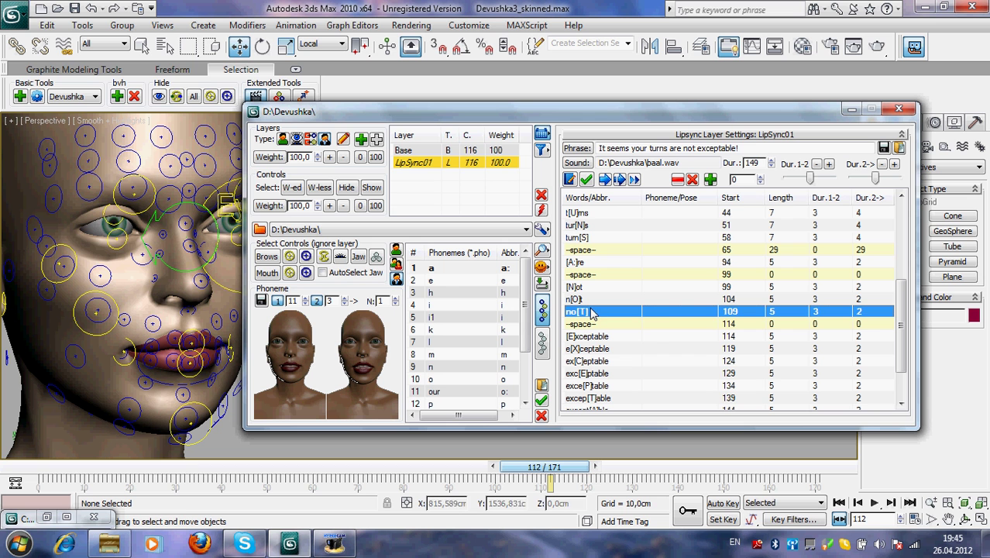
{"action": "left_click", "coordinate": [880, 164]}
{"action": "left_click", "coordinate": [765, 287]}
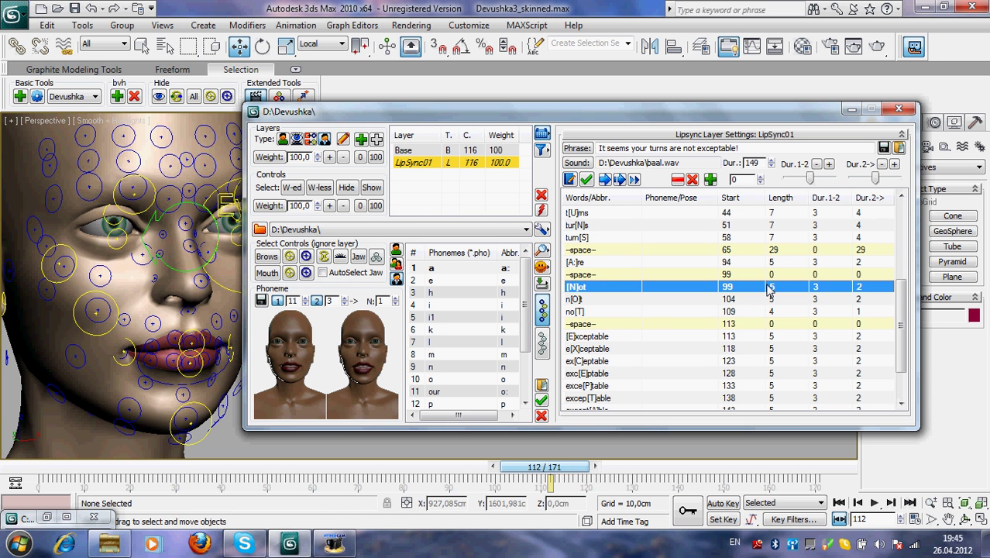
{"action": "left_click", "coordinate": [881, 164]}
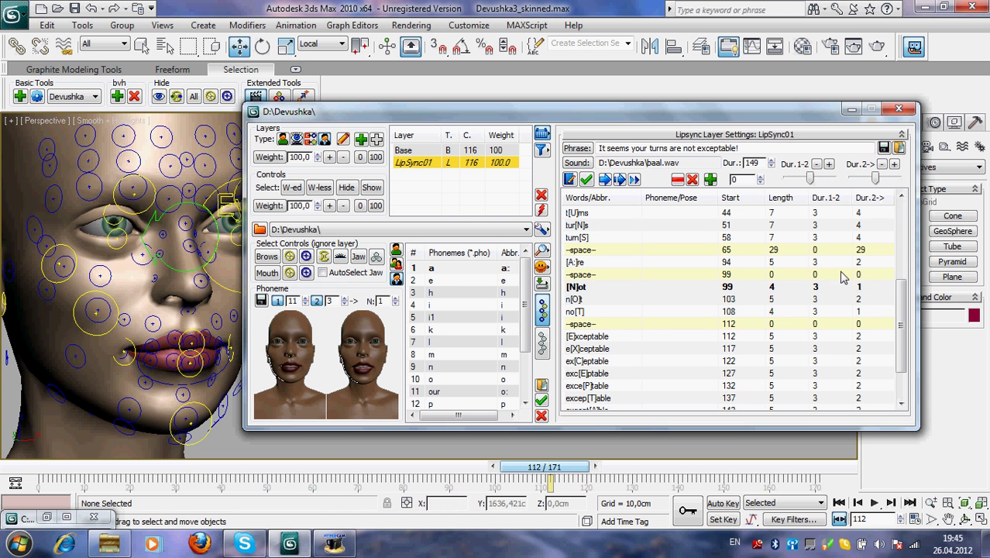
- Scrub the timeline from frame 112 to 150 to time "exceptable", and set the Dur.2-> of the exceptab[L]e row to 1
{"action": "left_click", "coordinate": [604, 336]}
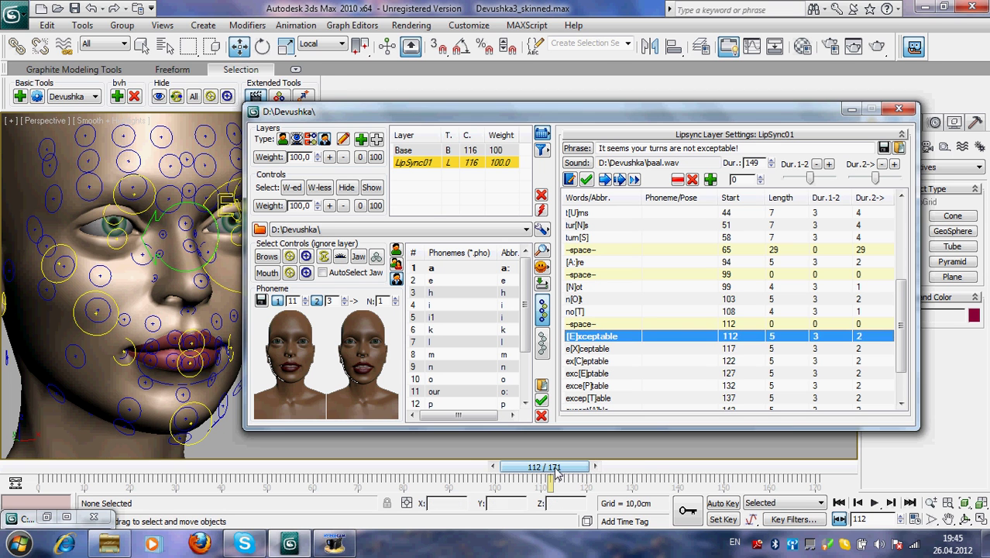
{"action": "left_click", "coordinate": [569, 470]}
{"action": "left_click_drag", "start_coordinate": [569, 471], "coordinate": [720, 483]}
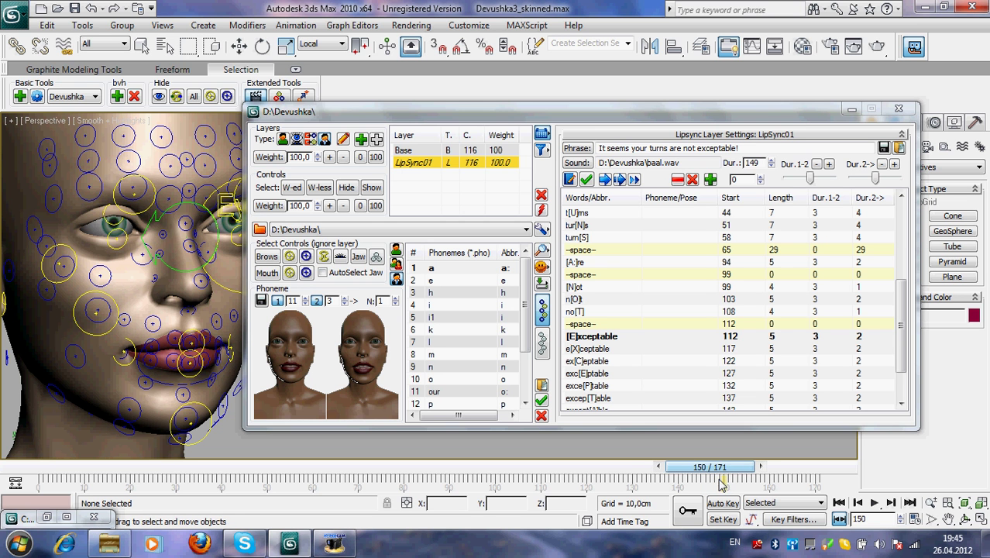
{"action": "scroll", "coordinate": [901, 356], "scroll_direction": "down", "scroll_amount": 2}
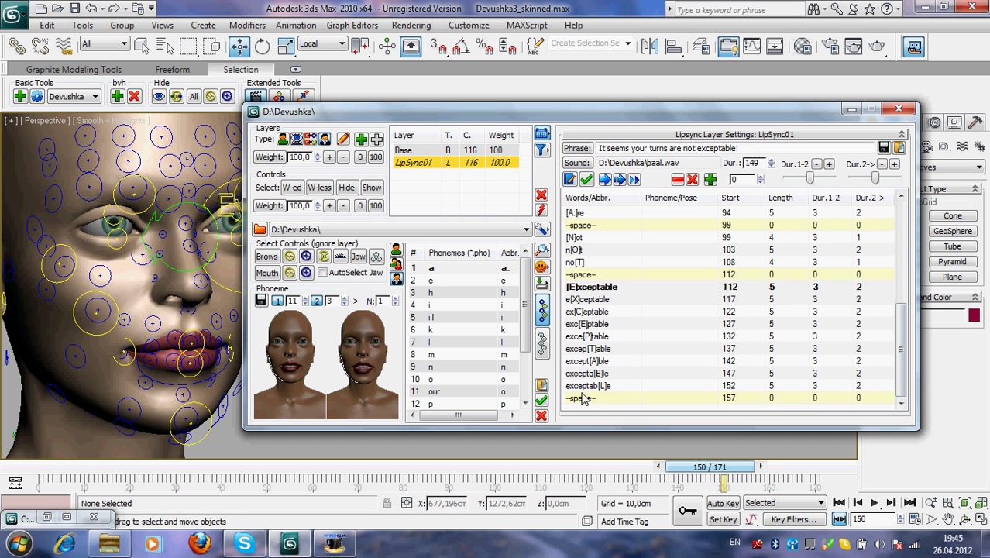
{"action": "left_click", "coordinate": [613, 386]}
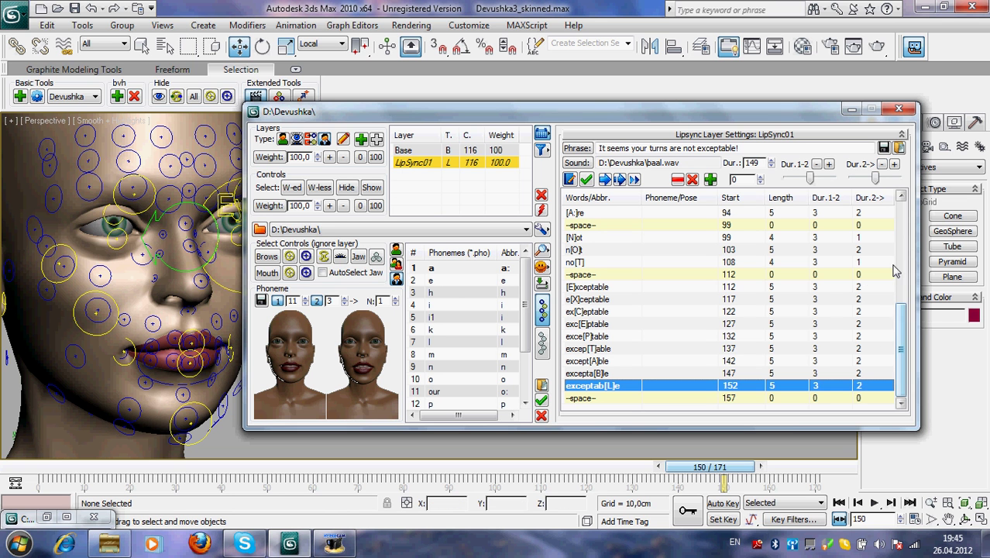
{"action": "left_click", "coordinate": [882, 166]}
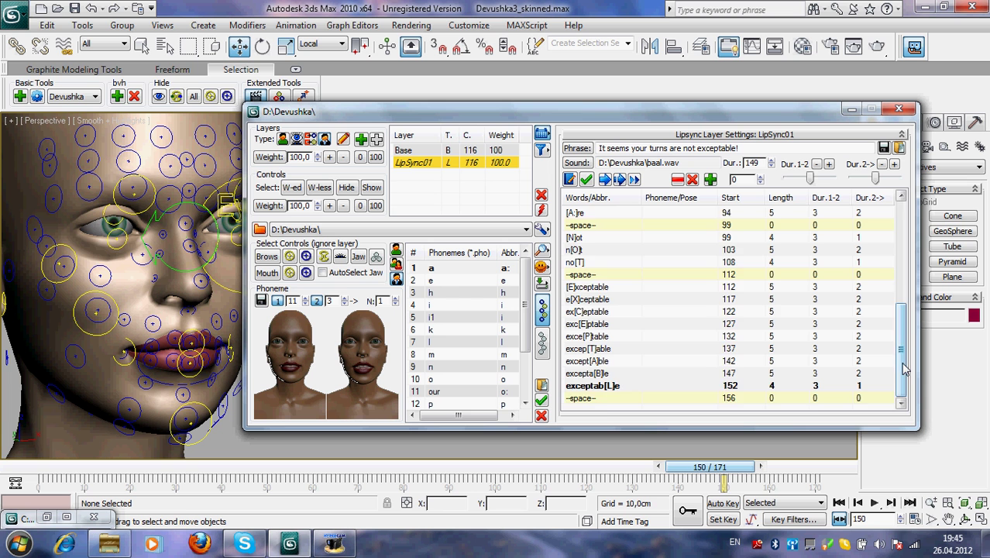
- Set the Dur.2-> of the [T]urns, tur[N]s and turn[S] rows together to 3, leaving out t[U]rns
{"action": "left_click_drag", "start_coordinate": [903, 370], "coordinate": [914, 242]}
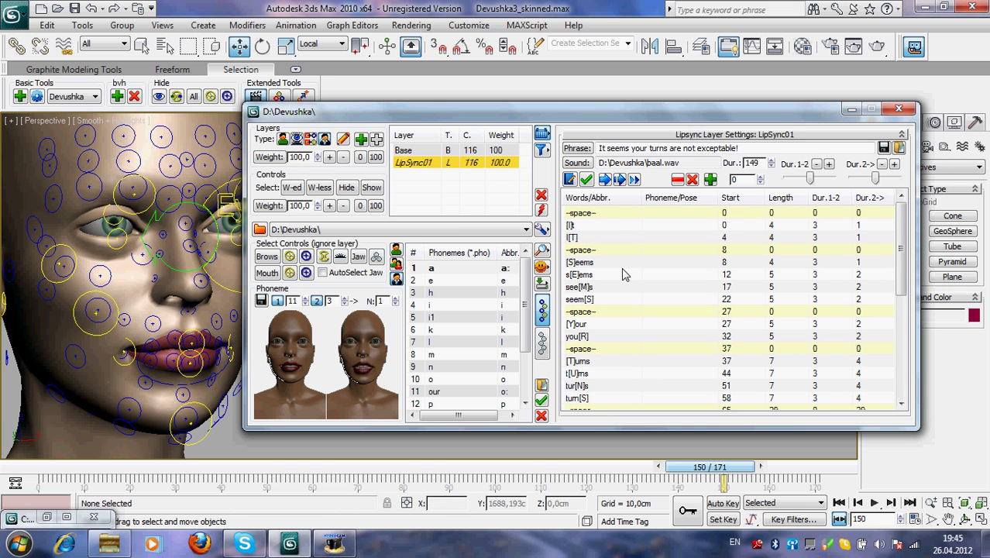
{"action": "left_click", "coordinate": [600, 264]}
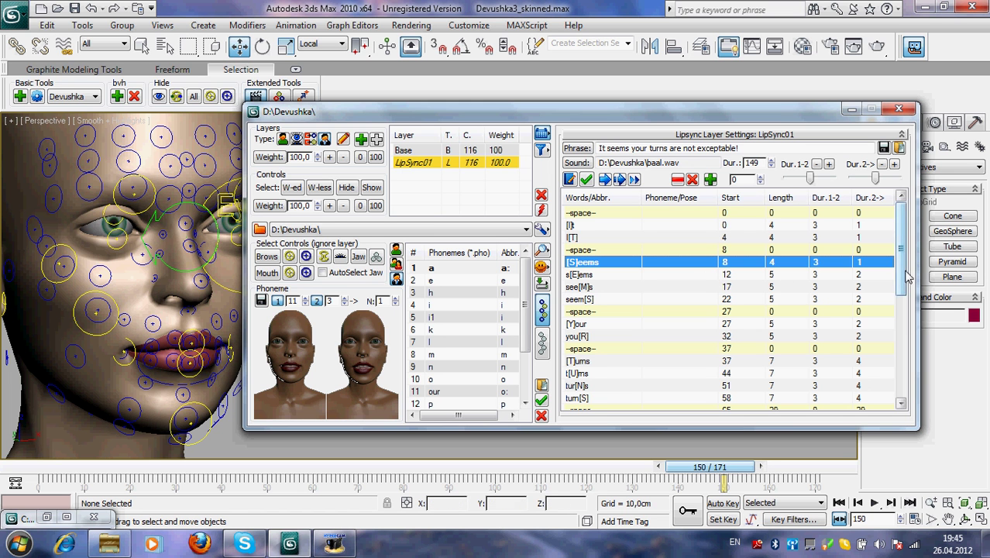
{"action": "left_click_drag", "start_coordinate": [907, 275], "coordinate": [907, 308]}
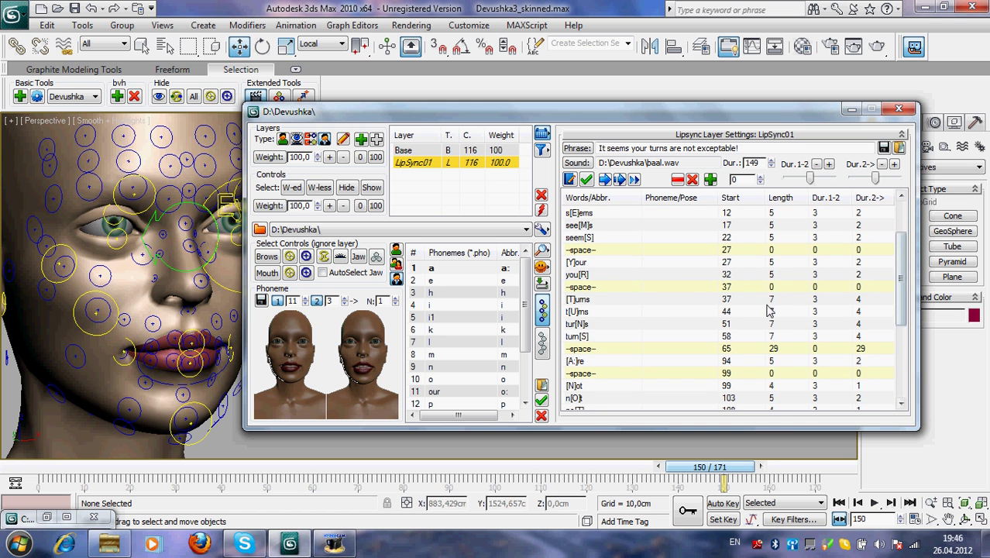
{"action": "left_click", "coordinate": [581, 303]}
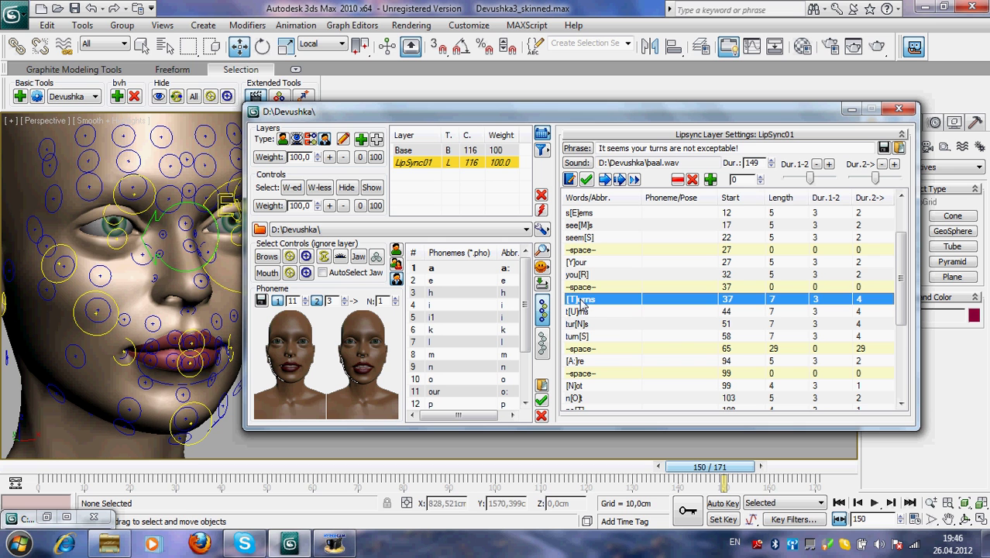
{"action": "left_click", "coordinate": [583, 323], "text": "shift"}
{"action": "left_click", "coordinate": [582, 324]}
{"action": "left_click", "coordinate": [585, 298]}
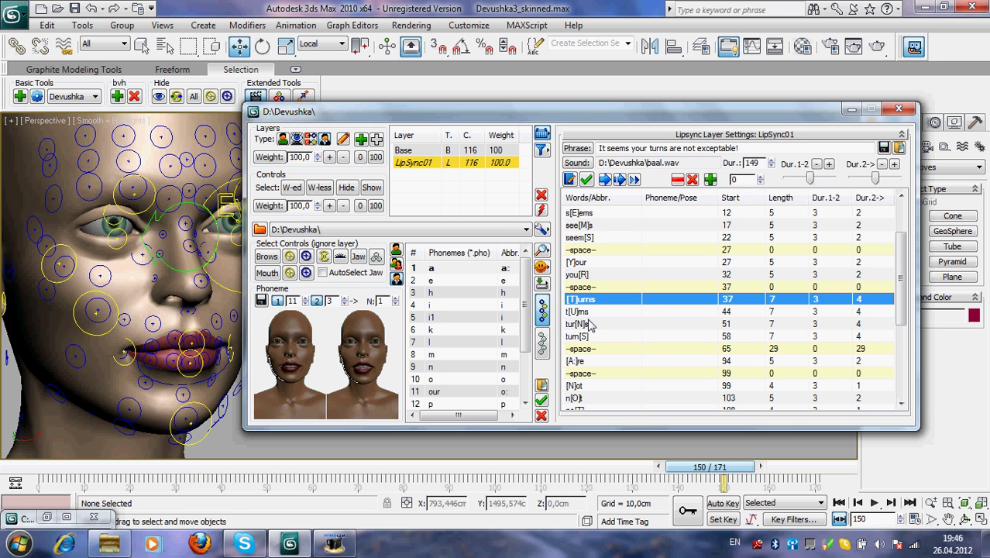
{"action": "left_click", "coordinate": [583, 324], "text": "ctrl"}
{"action": "left_click", "coordinate": [585, 336], "text": "ctrl"}
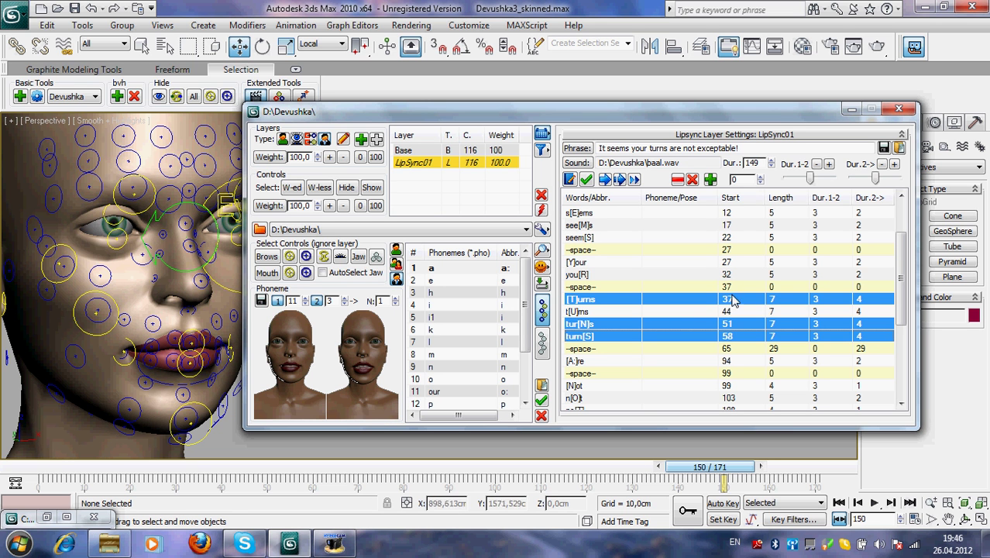
{"action": "left_click", "coordinate": [883, 165]}
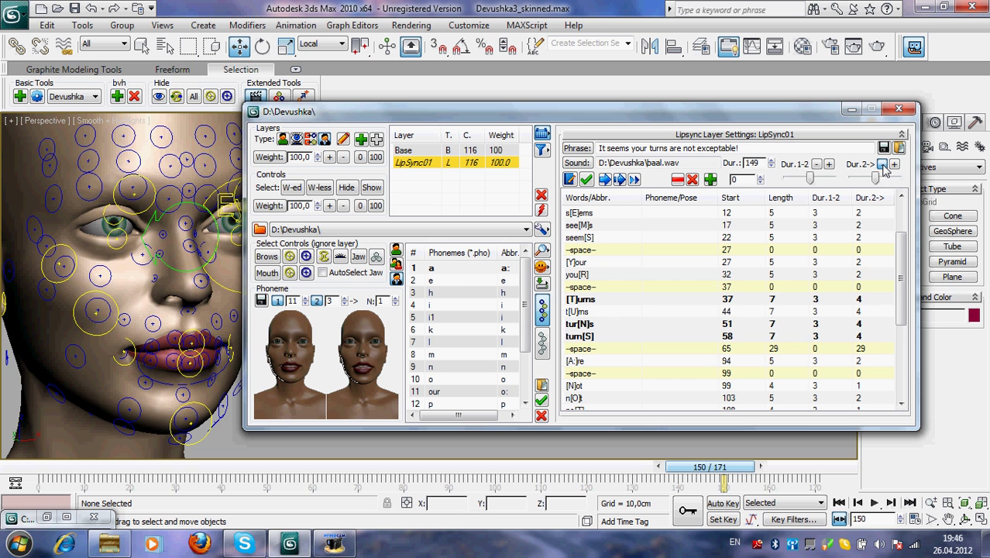
- Lengthen the vowel of "turns" by setting the Dur.2-> of the t[U]rns row to 7
{"action": "left_click", "coordinate": [623, 311]}
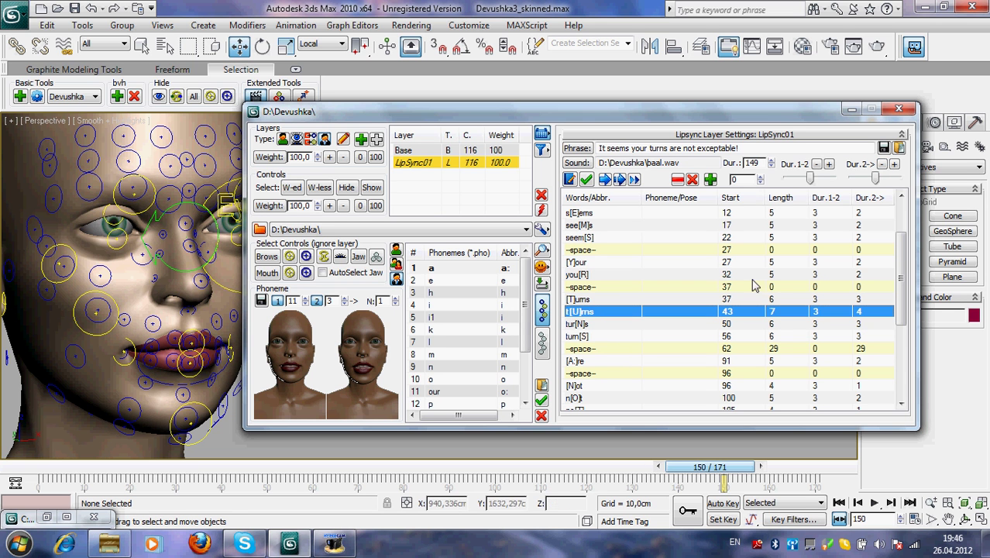
{"action": "left_click", "coordinate": [894, 164]}
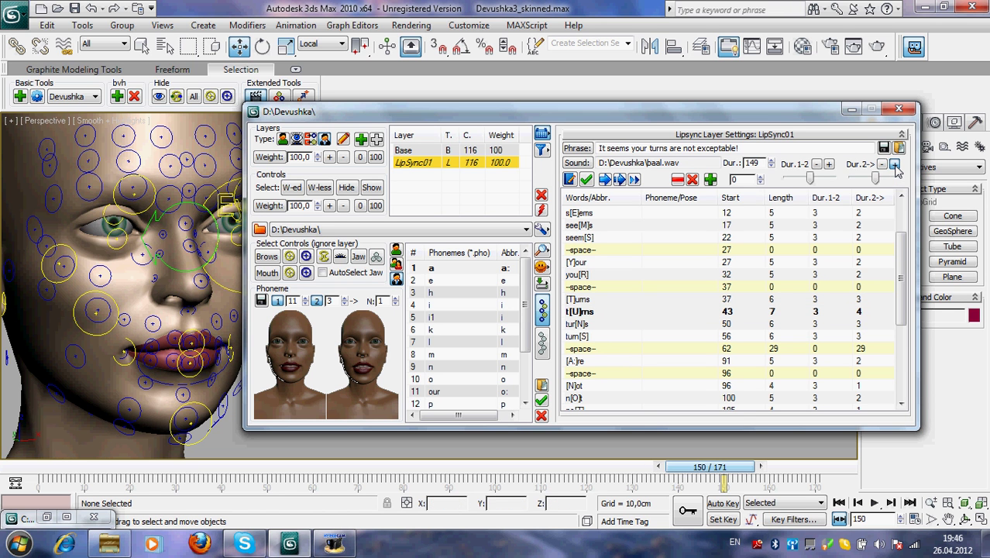
{"action": "left_click", "coordinate": [894, 164]}
{"action": "left_click", "coordinate": [894, 164]}
{"action": "left_click", "coordinate": [895, 164]}
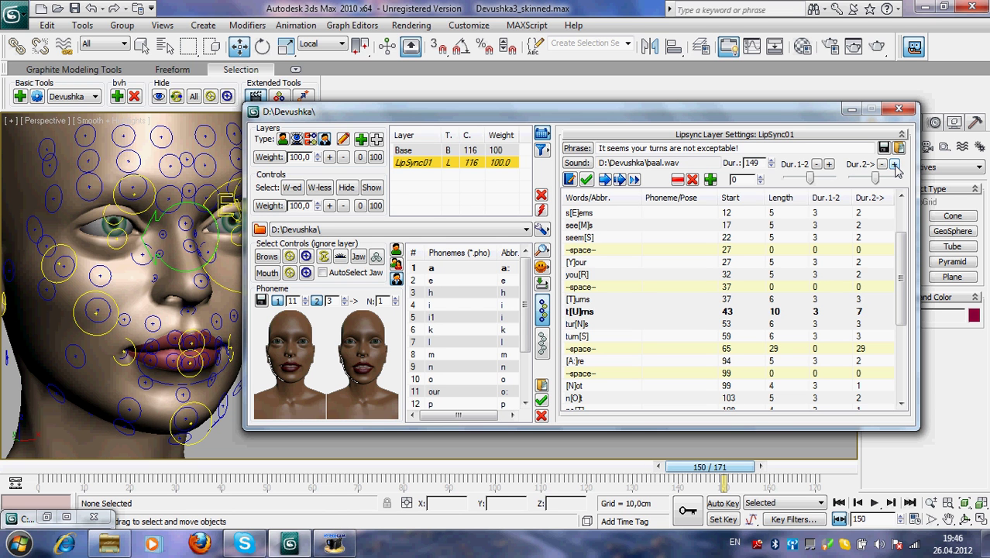
- Raise the Dur.1-2 of the t[U]rns row to 7, bringing its Dur.2-> down to 3
{"action": "left_click", "coordinate": [779, 314]}
{"action": "left_click", "coordinate": [821, 314]}
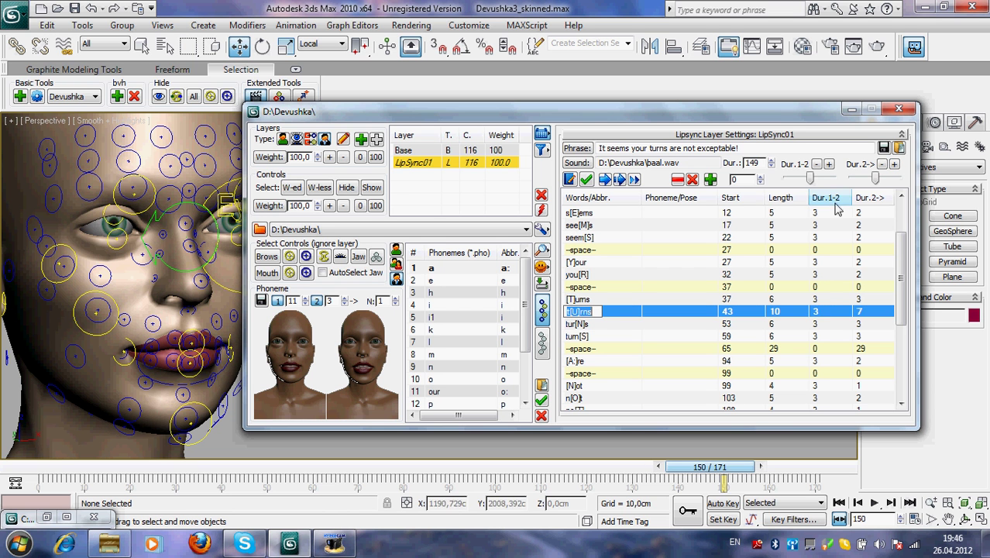
{"action": "left_click", "coordinate": [821, 312]}
{"action": "left_click", "coordinate": [813, 315]}
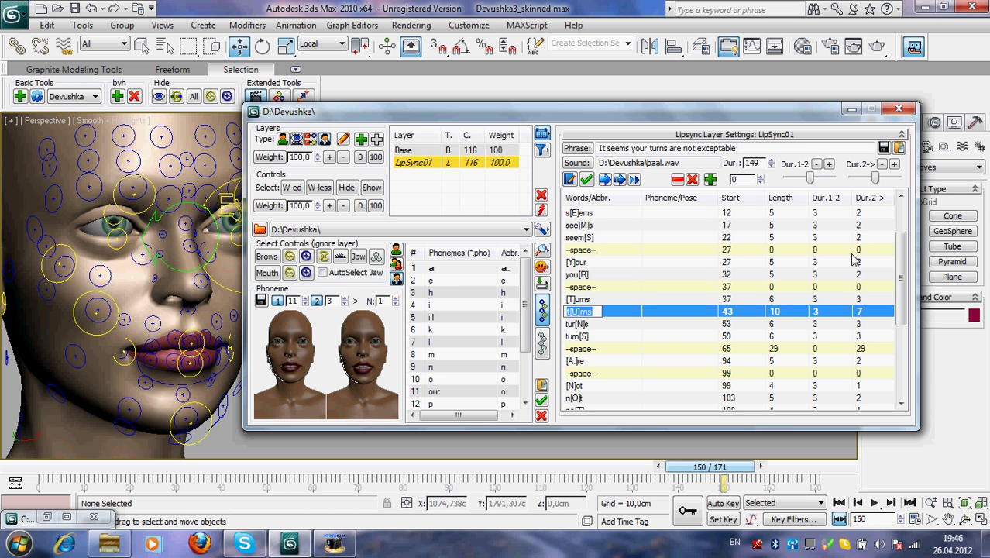
{"action": "left_click", "coordinate": [828, 166]}
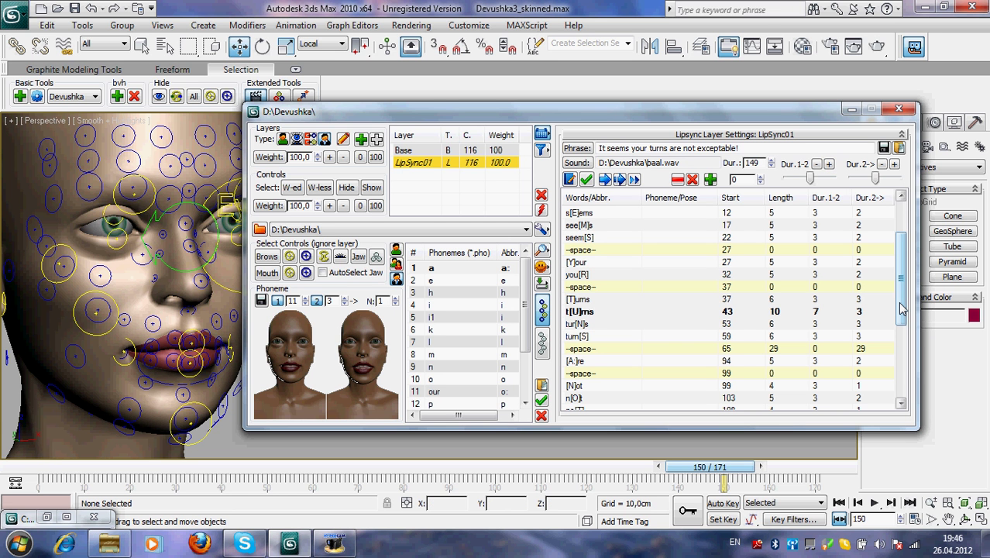
- Set the Dur.1-2 of the [T]urns, tur[N]s and turn[S] rows together to 4, and look over the timings of the whole phrase
{"action": "left_click", "coordinate": [810, 300]}
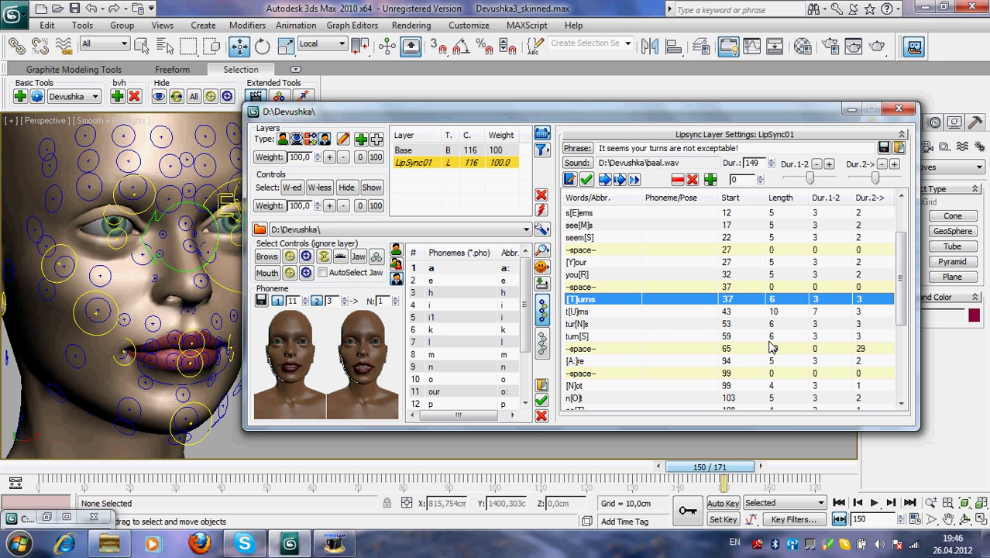
{"action": "left_click", "coordinate": [594, 324], "text": "ctrl"}
{"action": "left_click", "coordinate": [595, 336], "text": "ctrl"}
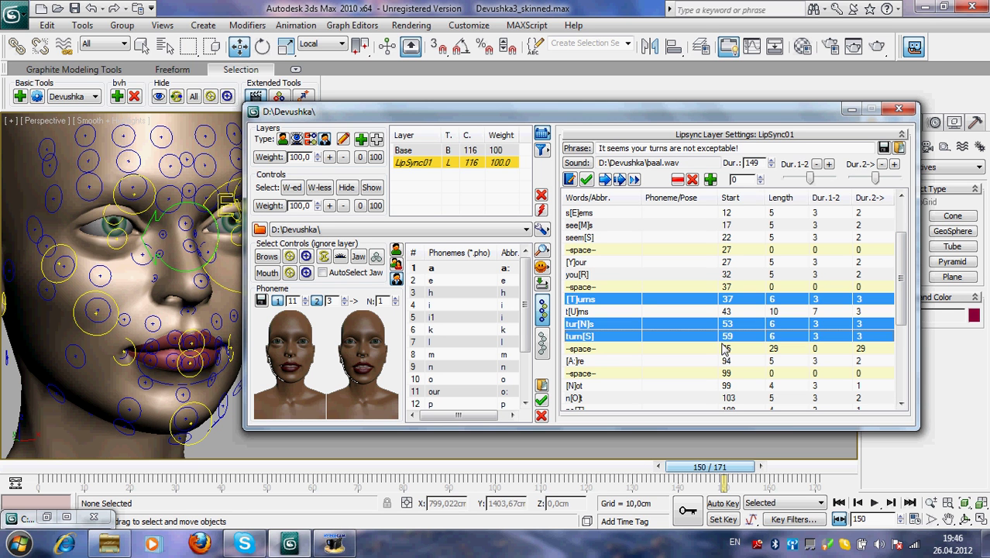
{"action": "left_click", "coordinate": [830, 165]}
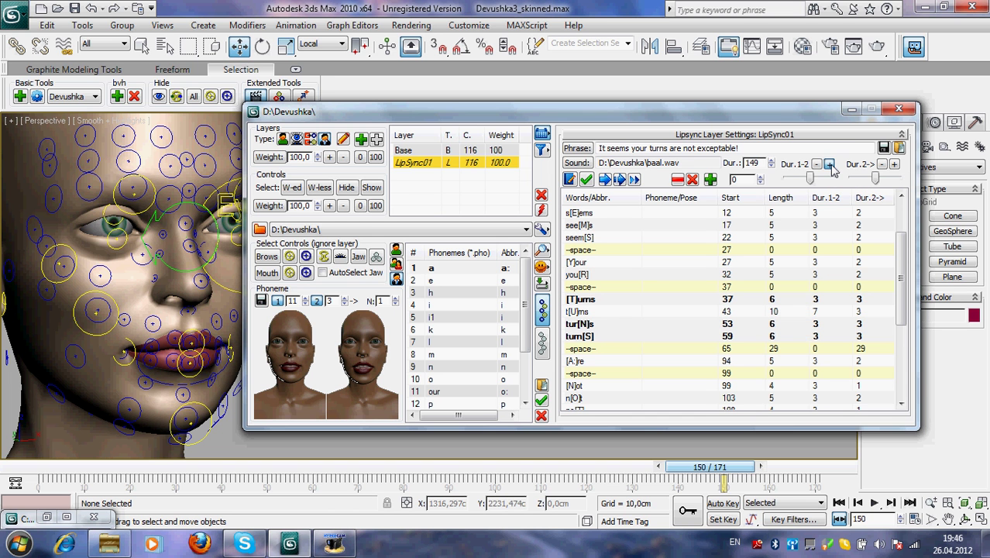
{"action": "scroll", "coordinate": [910, 307], "scroll_direction": "down", "scroll_amount": 1}
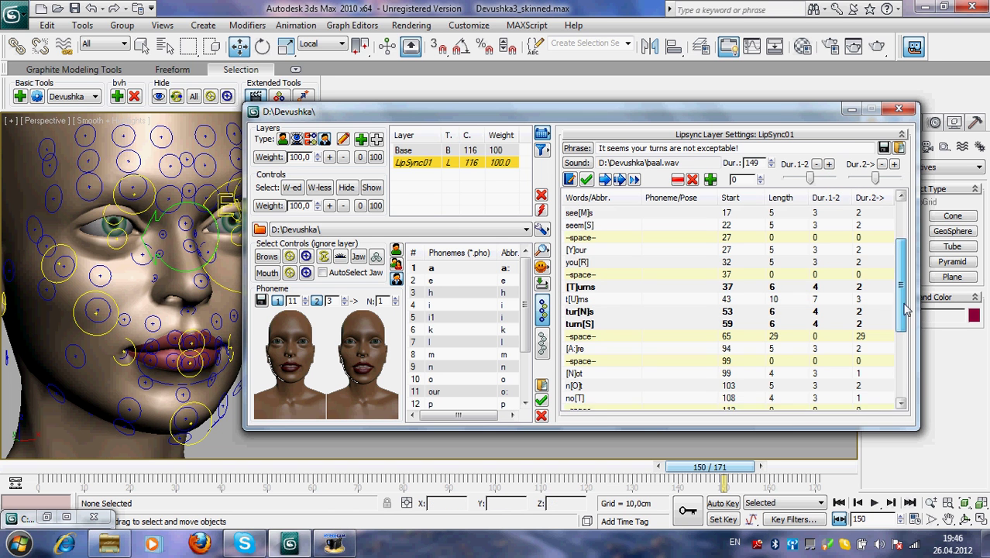
{"action": "scroll", "coordinate": [910, 308], "scroll_direction": "up", "scroll_amount": 1}
{"action": "scroll", "coordinate": [910, 307], "scroll_direction": "up", "scroll_amount": 3}
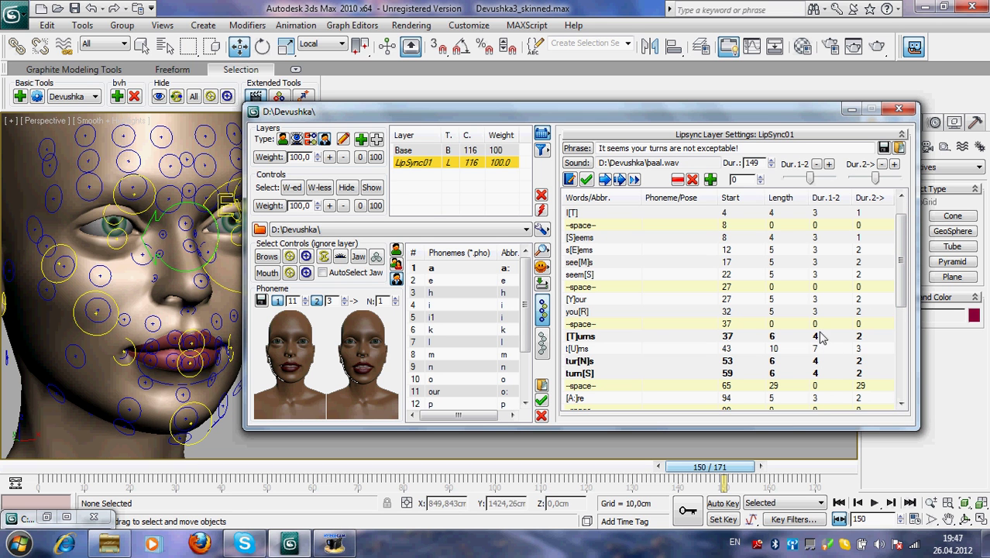
{"action": "left_click_drag", "start_coordinate": [903, 267], "coordinate": [905, 395]}
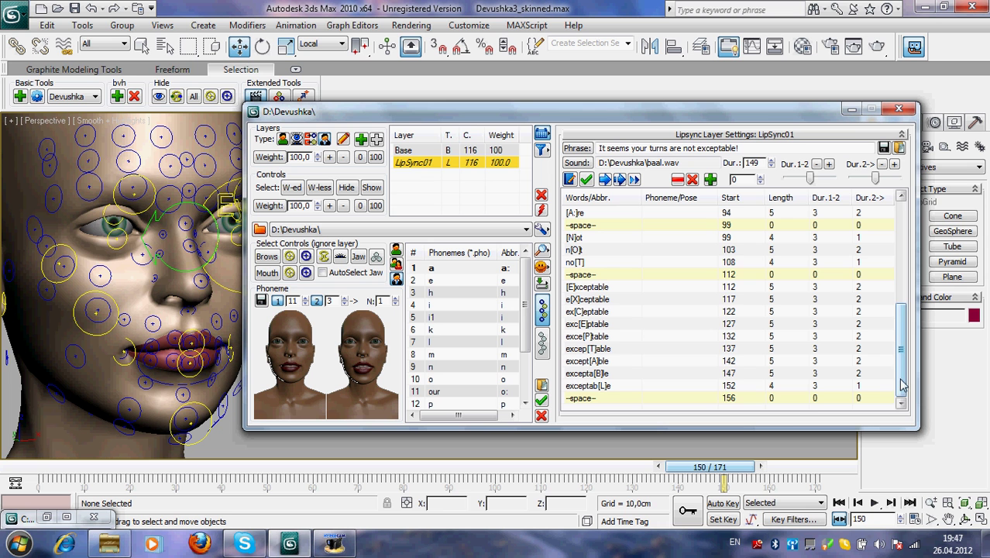
- Assign the matching phonemes to all abbreviations of the phrase at once, and select all face controls with the timeline at frame 0
{"action": "left_click_drag", "start_coordinate": [904, 385], "coordinate": [920, 259]}
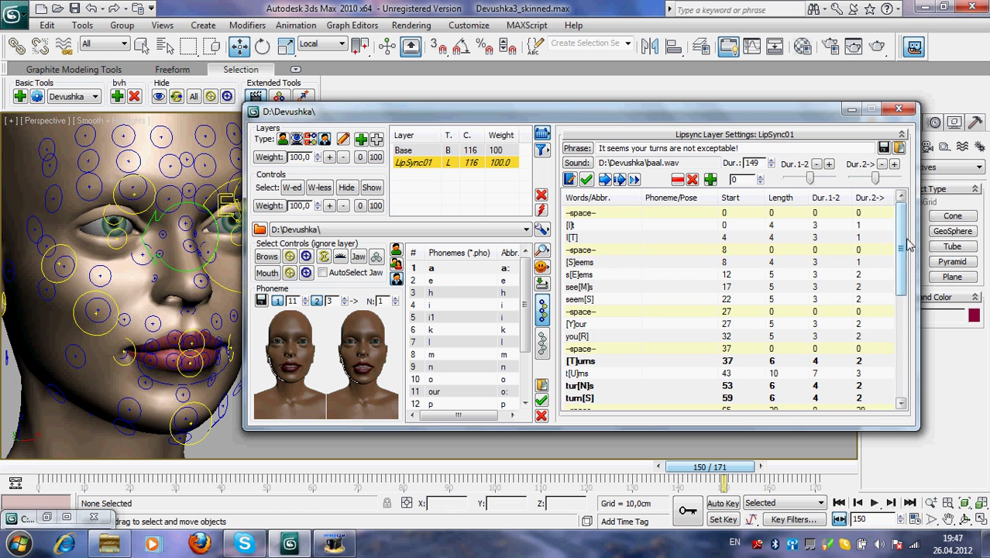
{"action": "mouse_move", "coordinate": [903, 242]}
{"action": "left_mouse_down"}
{"action": "mouse_move", "coordinate": [907, 336]}
{"action": "mouse_move", "coordinate": [906, 239]}
{"action": "left_mouse_up"}
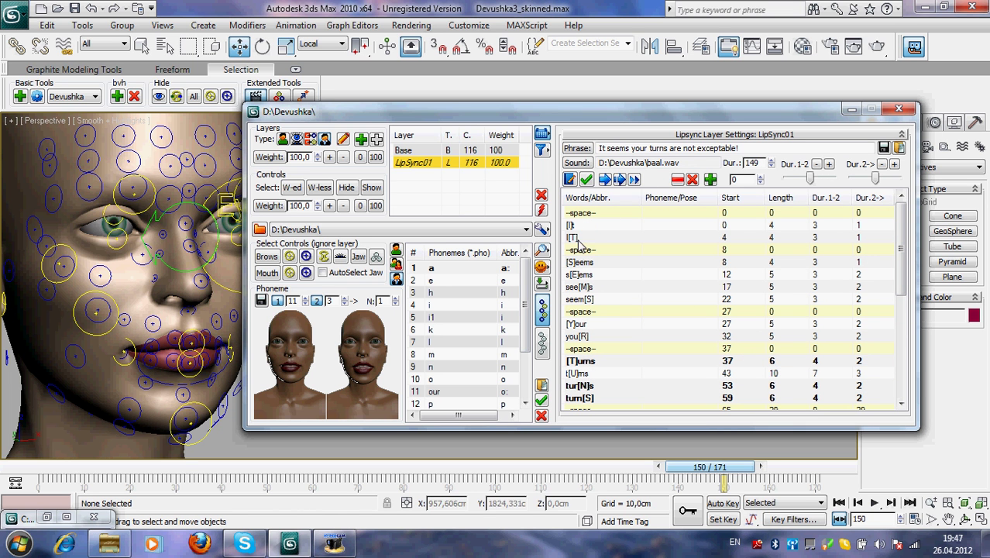
{"action": "left_click", "coordinate": [633, 179]}
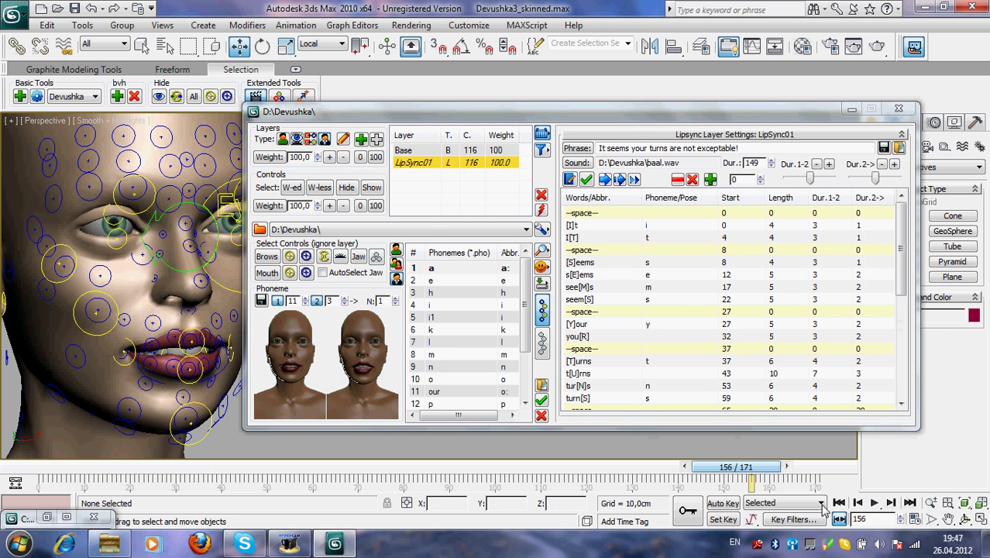
{"action": "left_click", "coordinate": [376, 259]}
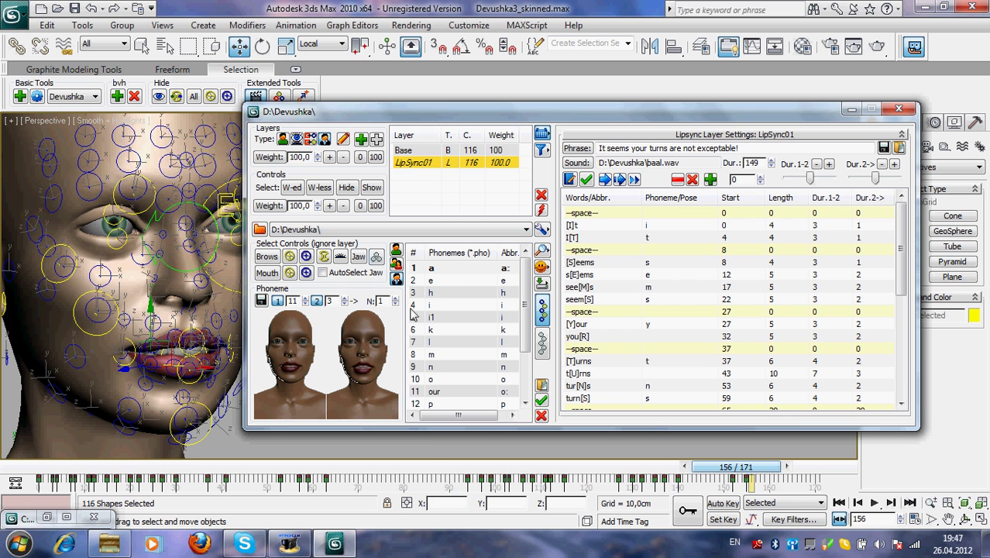
{"action": "left_click", "coordinate": [839, 502]}
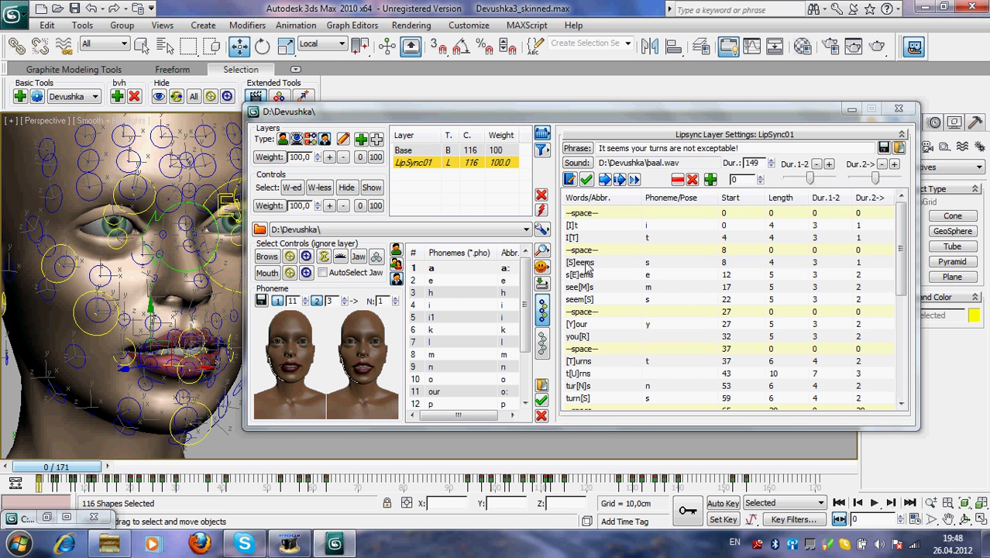
- Compare the s1 and s phonemes as alternatives for the [S]eems row
{"action": "left_click", "coordinate": [587, 264]}
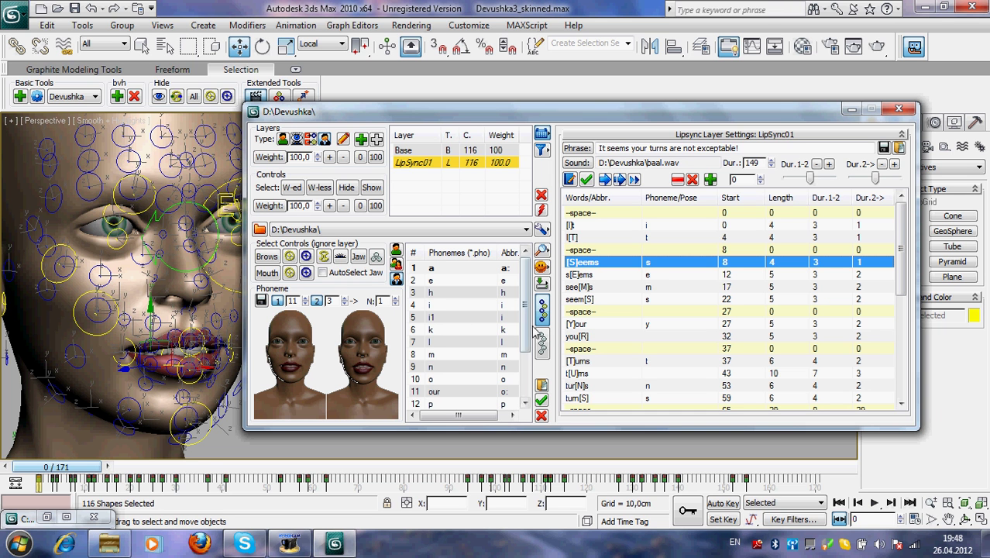
{"action": "left_click", "coordinate": [525, 385]}
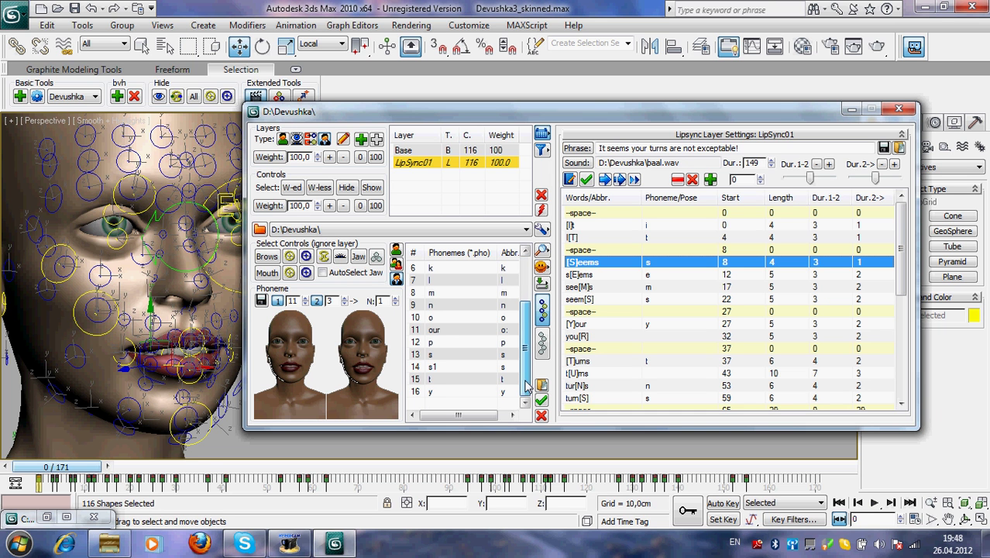
{"action": "left_click", "coordinate": [454, 369]}
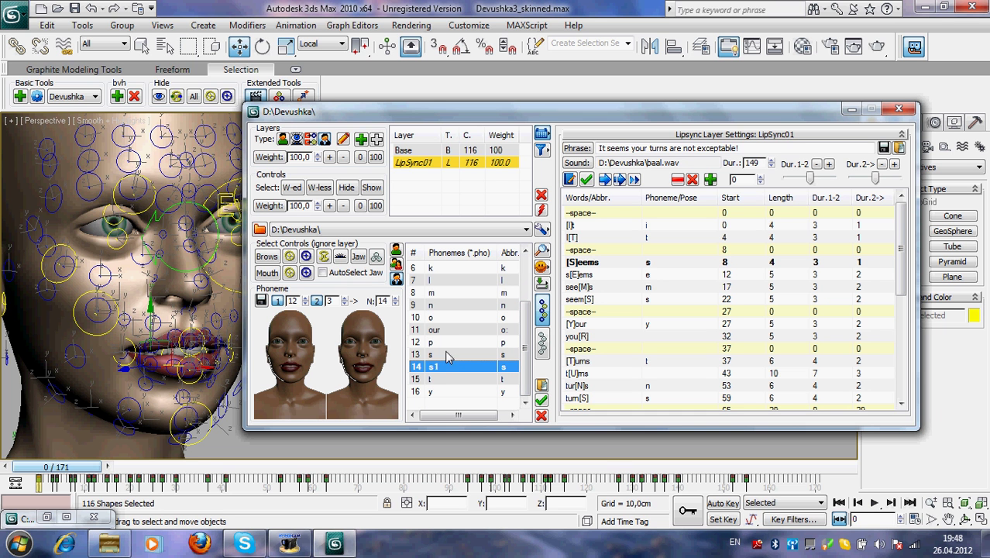
{"action": "left_click", "coordinate": [447, 355]}
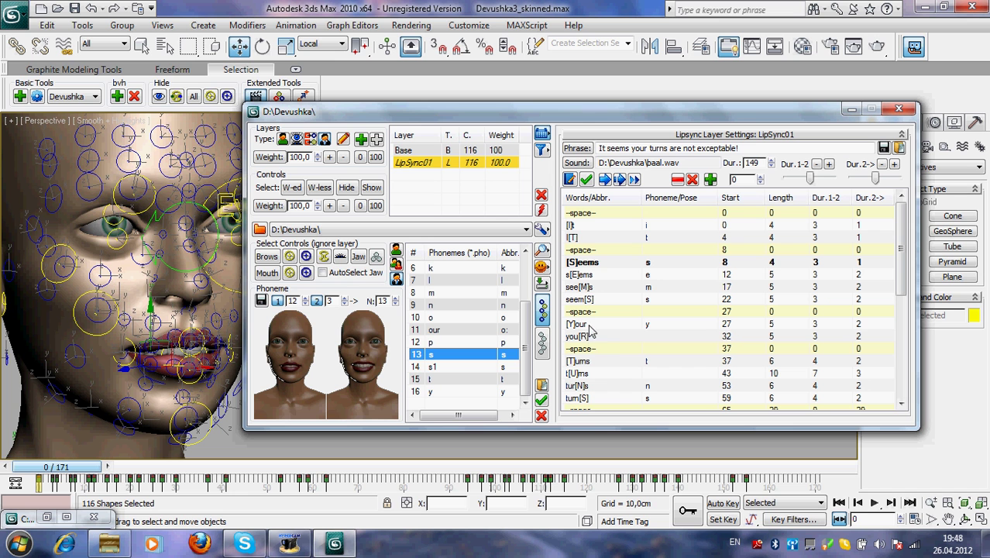
- Change the bracketed abbreviation in the you[R] row to o:, the abbreviation of the "our" phoneme
{"action": "left_click", "coordinate": [587, 339]}
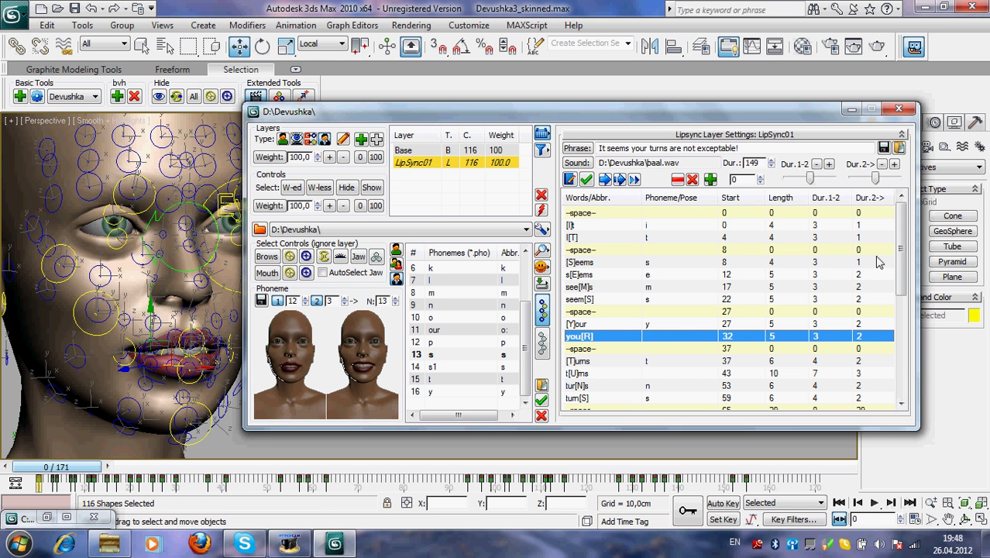
{"action": "left_click", "coordinate": [589, 339]}
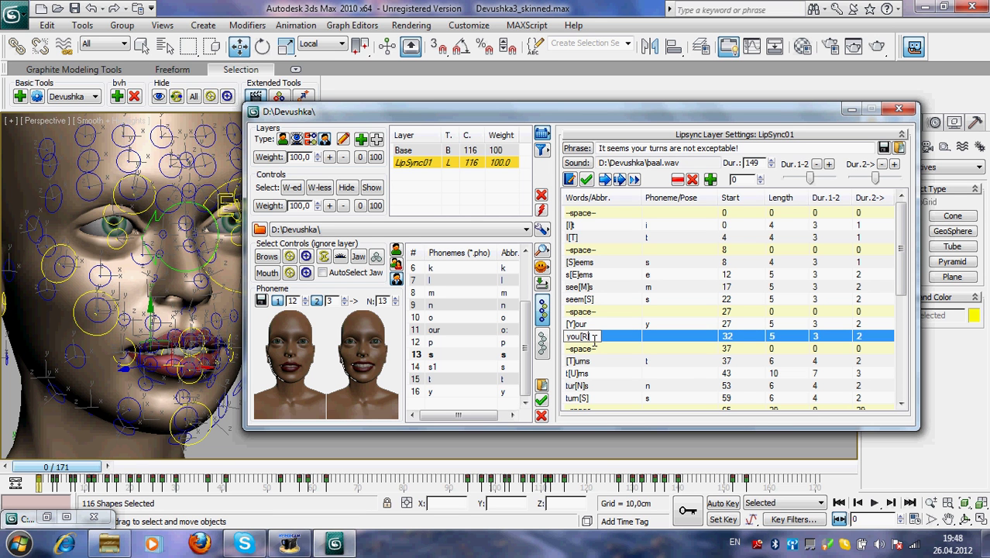
{"action": "key", "text": "BackSpace"}
{"action": "key", "text": "Return"}
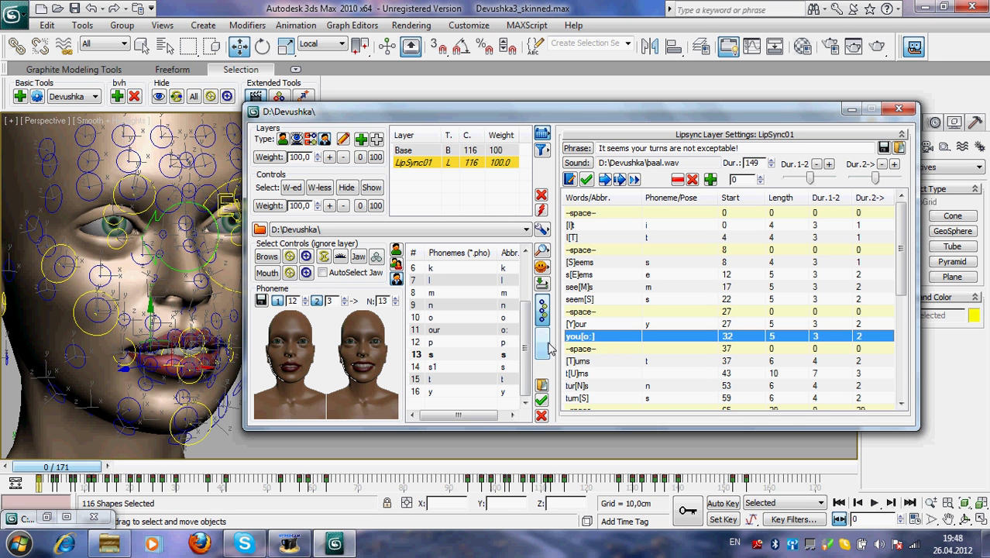
- Assign the "our" phoneme to the you[o:] row
{"action": "left_click_drag", "start_coordinate": [526, 348], "coordinate": [524, 281]}
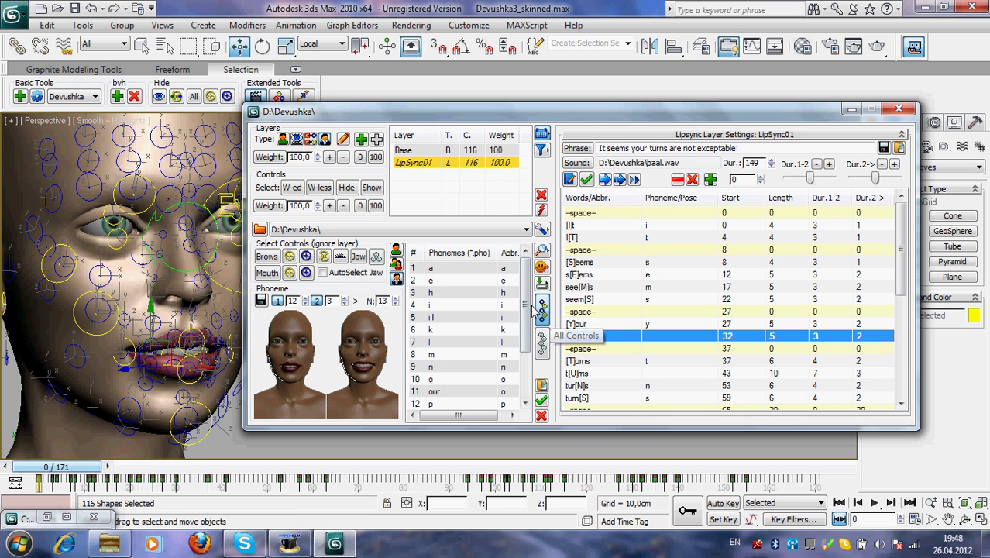
{"action": "scroll", "coordinate": [492, 341], "scroll_direction": "down", "scroll_amount": 2}
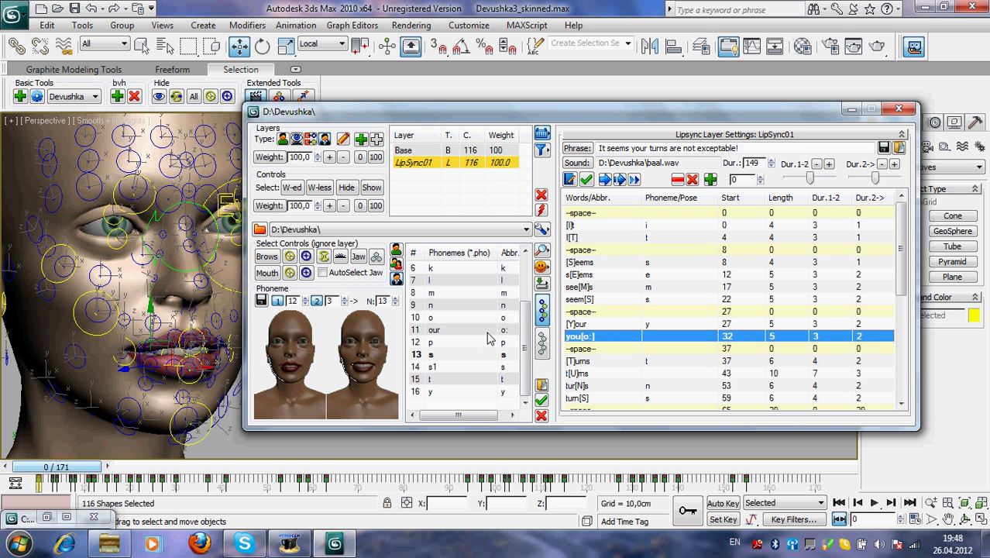
{"action": "left_click", "coordinate": [483, 332]}
{"action": "double_click", "coordinate": [588, 338]}
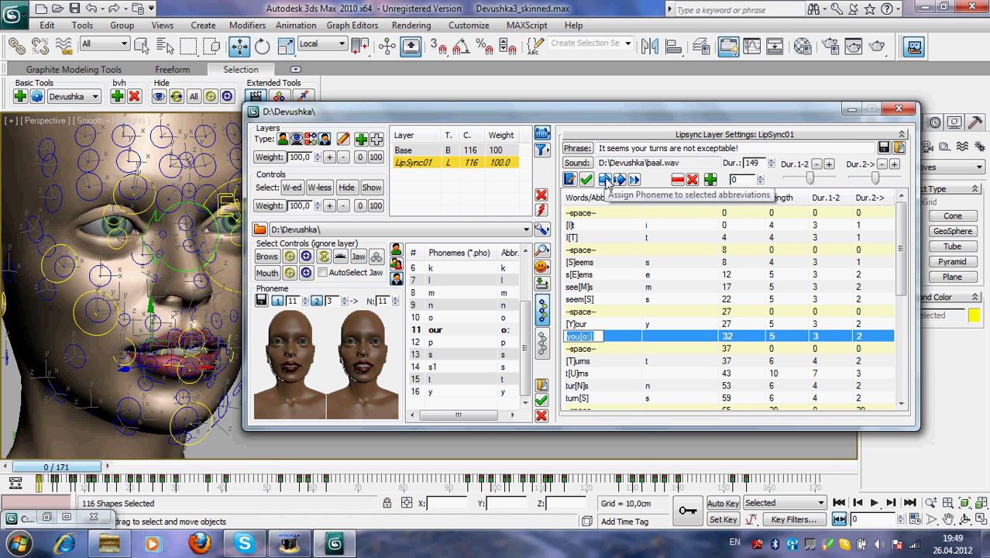
{"action": "left_click", "coordinate": [606, 179]}
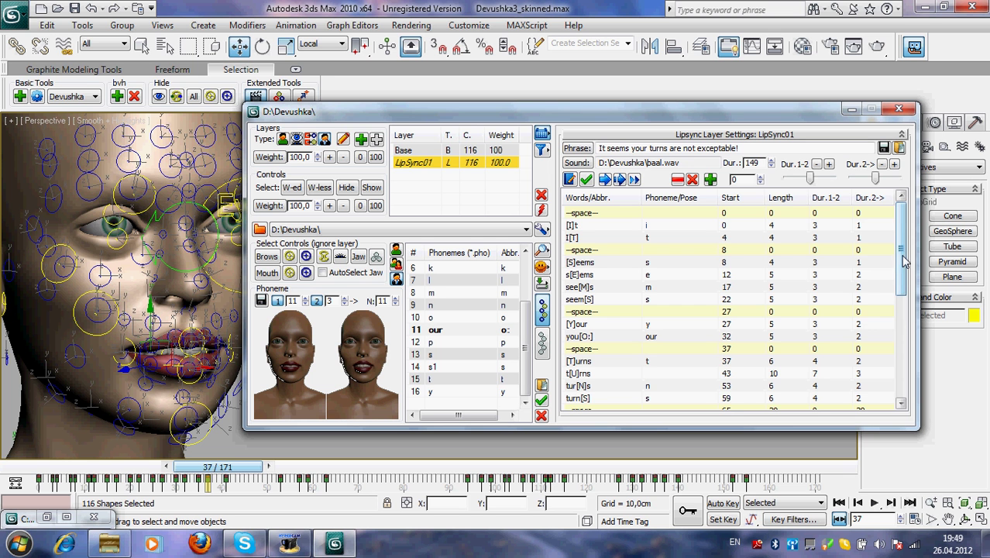
- Assign the "our" phoneme to the t[U]rns row as well
{"action": "left_click_drag", "start_coordinate": [905, 262], "coordinate": [904, 309]}
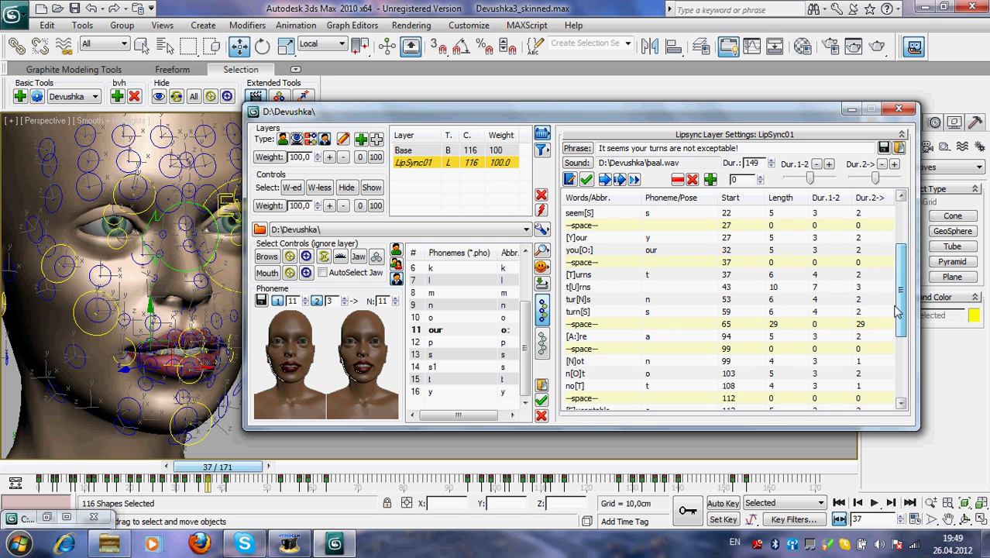
{"action": "left_click", "coordinate": [589, 286]}
{"action": "mouse_move", "coordinate": [523, 346]}
{"action": "left_mouse_down"}
{"action": "mouse_move", "coordinate": [523, 300]}
{"action": "mouse_move", "coordinate": [522, 352]}
{"action": "left_mouse_up"}
{"action": "left_click", "coordinate": [504, 329]}
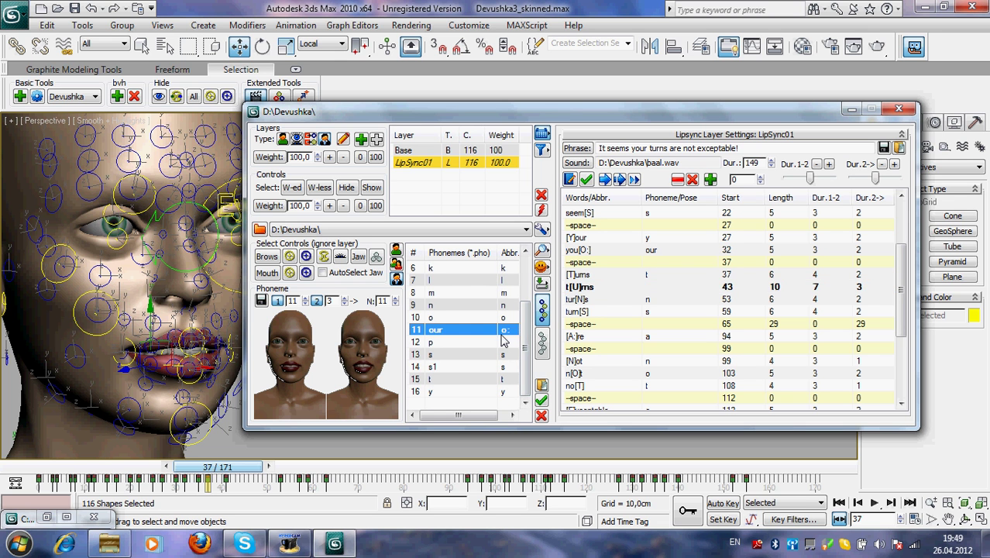
{"action": "left_click", "coordinate": [596, 287]}
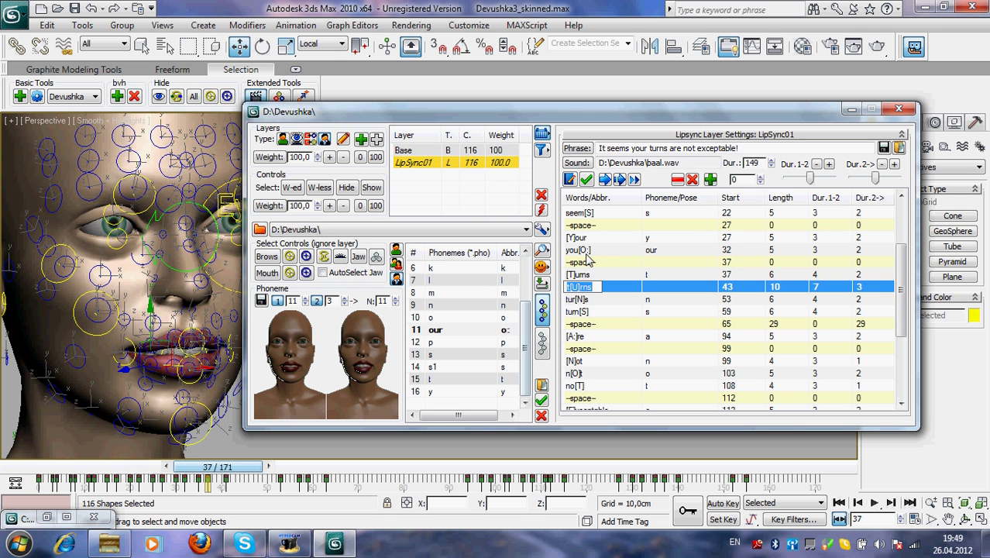
{"action": "left_click", "coordinate": [605, 180]}
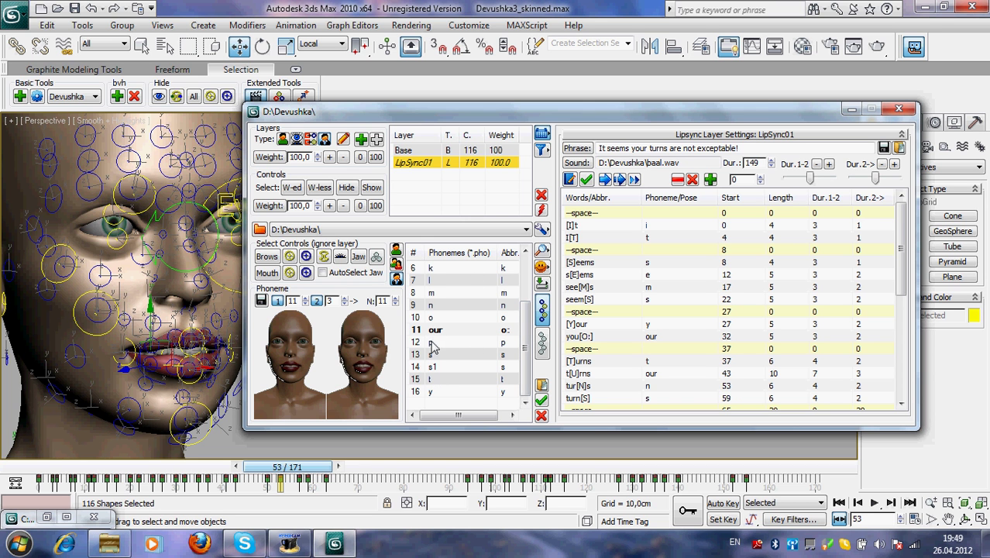
- Assign the k phoneme to the e[X]ceptable row, which has no phoneme yet
{"action": "mouse_move", "coordinate": [528, 354]}
{"action": "left_mouse_down"}
{"action": "mouse_move", "coordinate": [530, 332]}
{"action": "mouse_move", "coordinate": [532, 372]}
{"action": "left_mouse_up"}
{"action": "left_click_drag", "start_coordinate": [529, 364], "coordinate": [527, 388]}
{"action": "left_click_drag", "start_coordinate": [904, 253], "coordinate": [900, 346]}
{"action": "left_click", "coordinate": [592, 313]}
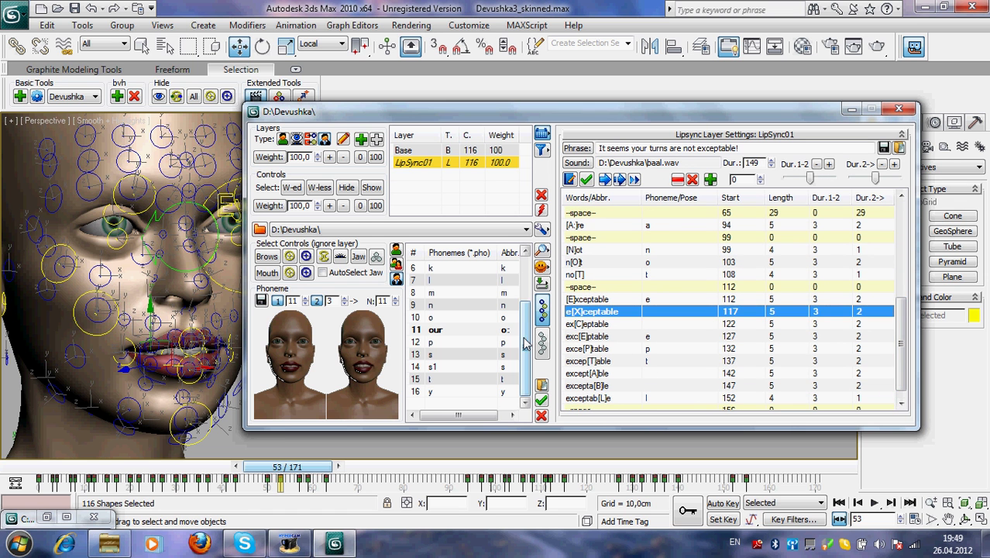
{"action": "left_click_drag", "start_coordinate": [524, 343], "coordinate": [511, 279]}
{"action": "left_click", "coordinate": [468, 330]}
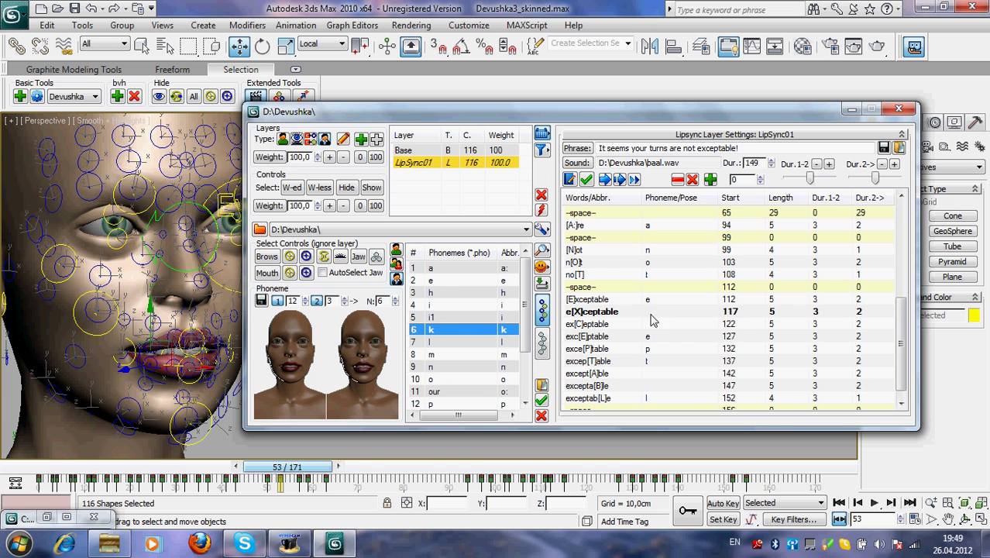
{"action": "left_click", "coordinate": [618, 180]}
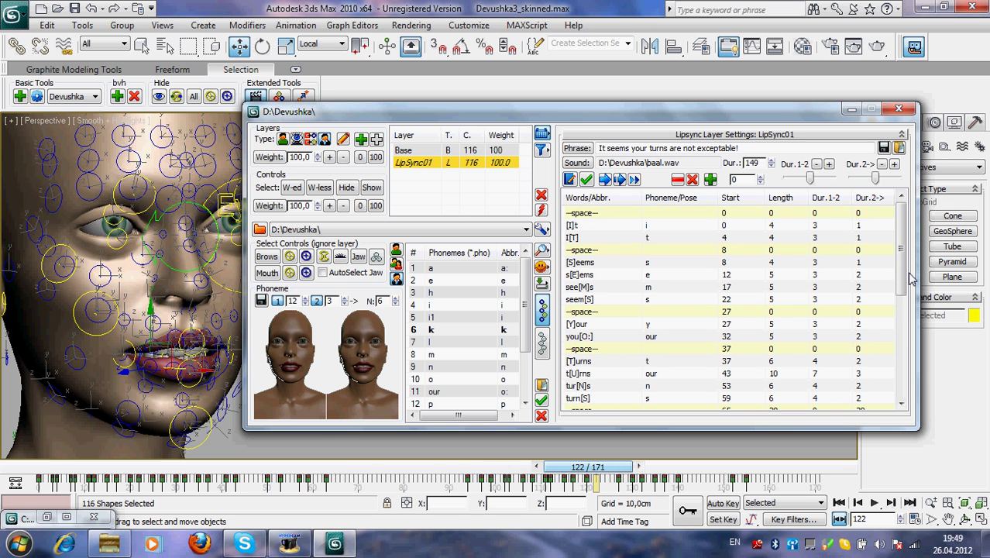
- Assign the s1 phoneme to the empty ex[C]eptable row
{"action": "scroll", "coordinate": [910, 276], "scroll_direction": "down", "scroll_amount": 6}
{"action": "left_click", "coordinate": [601, 312]}
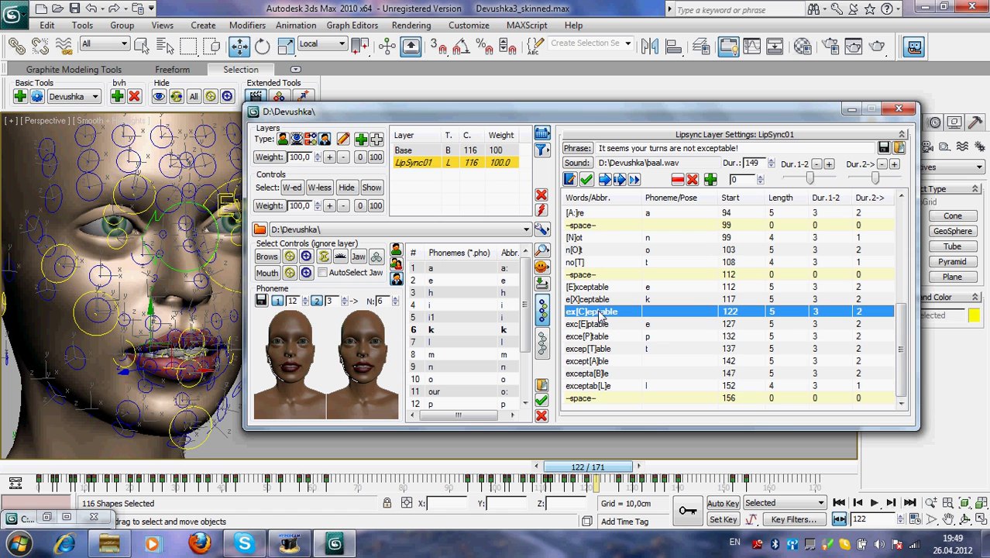
{"action": "left_click_drag", "start_coordinate": [525, 316], "coordinate": [520, 380]}
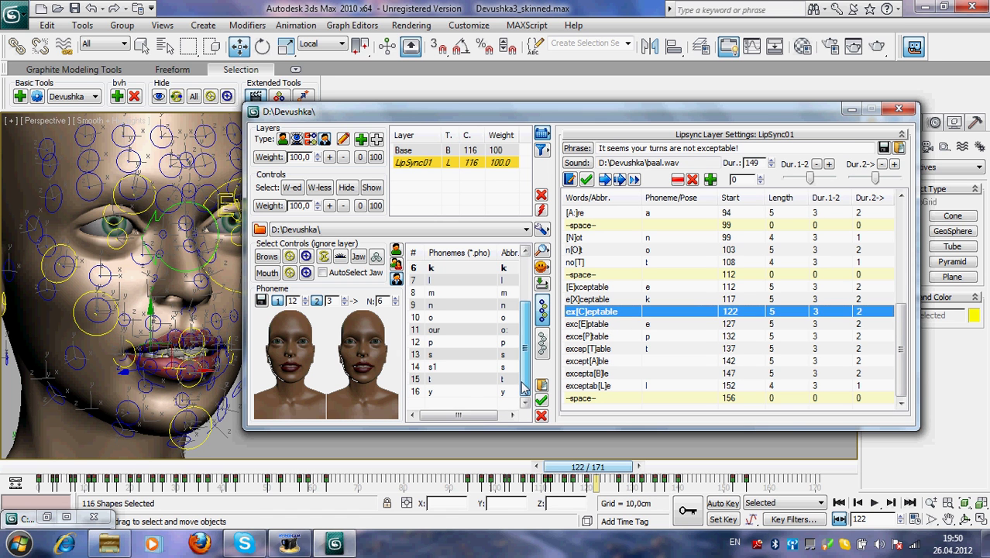
{"action": "left_click", "coordinate": [462, 366]}
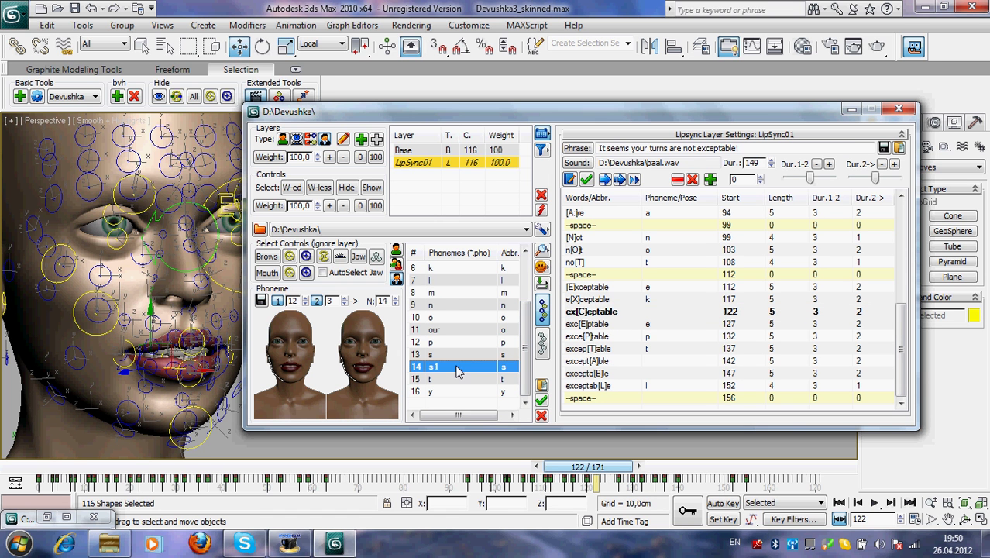
{"action": "left_click", "coordinate": [604, 181]}
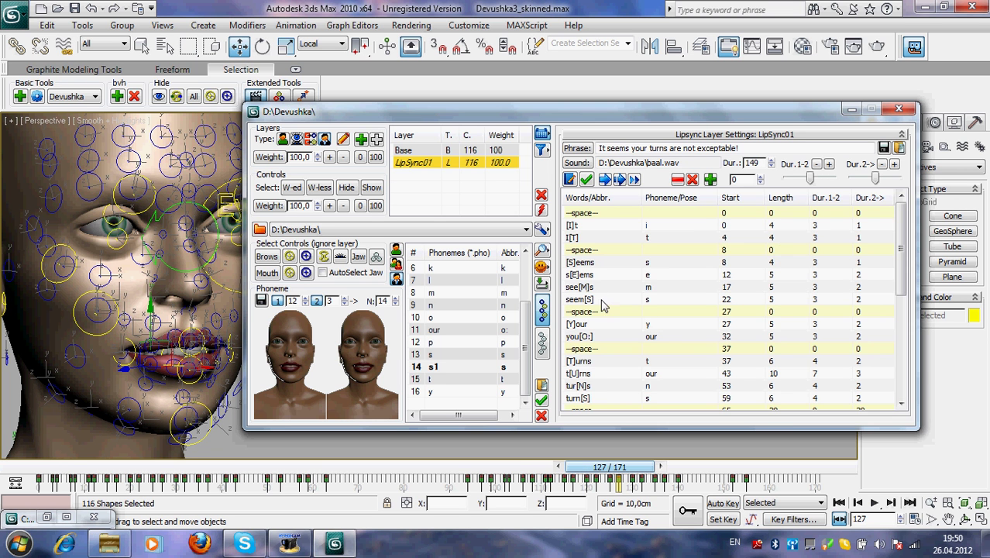
- Assign the a phoneme to the empty except[A]ble row
{"action": "left_click_drag", "start_coordinate": [899, 283], "coordinate": [905, 374]}
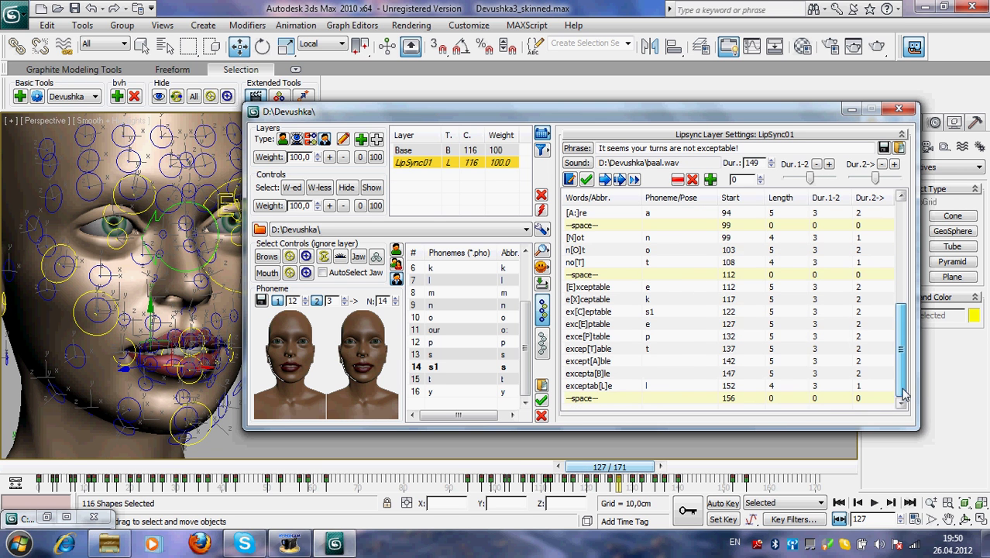
{"action": "left_click", "coordinate": [590, 362]}
{"action": "left_click_drag", "start_coordinate": [525, 370], "coordinate": [525, 335]}
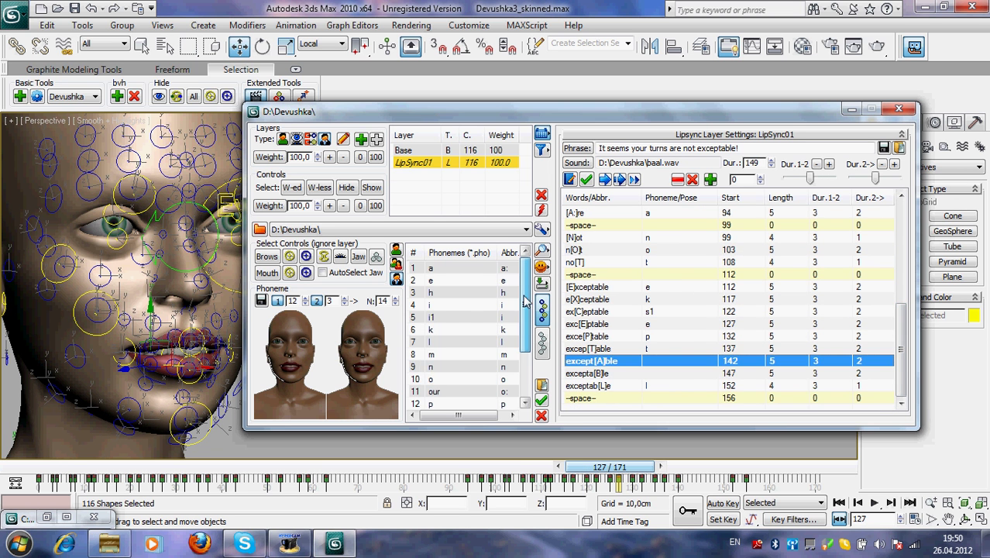
{"action": "left_click", "coordinate": [434, 267]}
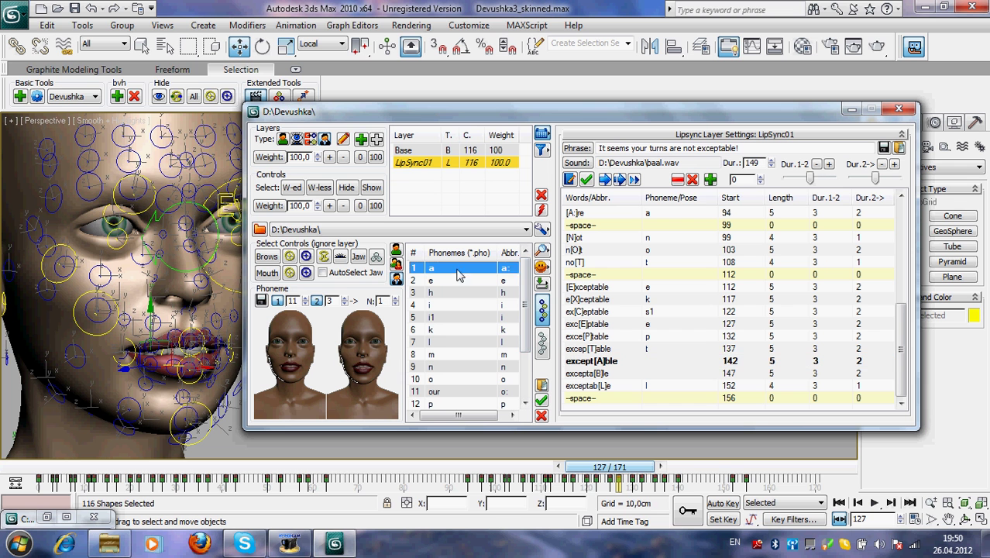
{"action": "left_click", "coordinate": [605, 179]}
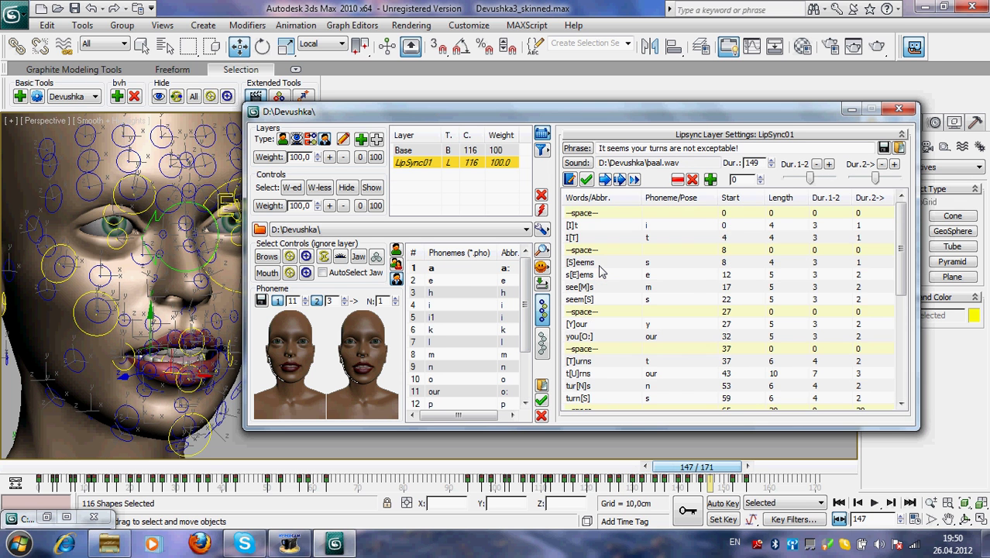
- Assign the p phoneme to the empty excepta[B]le row
{"action": "left_click_drag", "start_coordinate": [903, 282], "coordinate": [905, 413]}
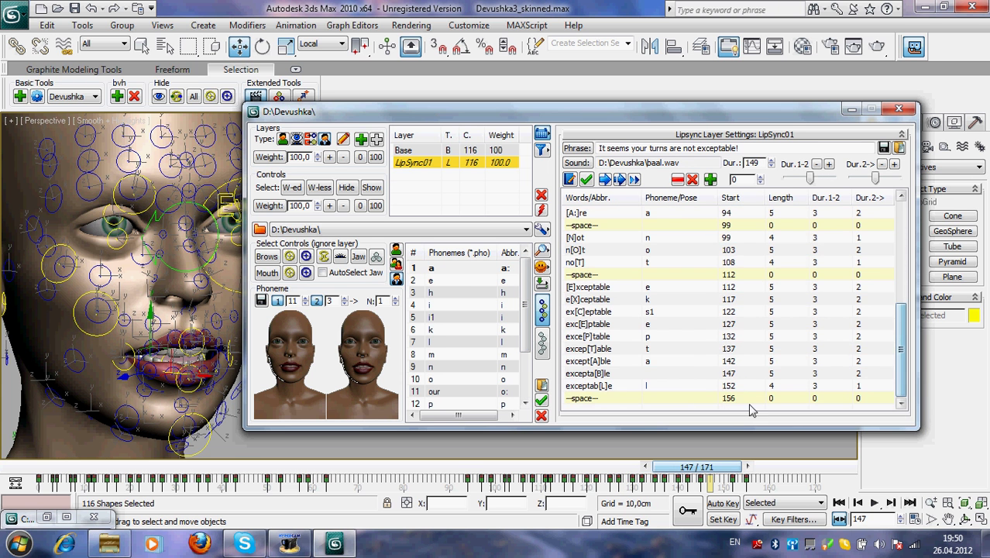
{"action": "left_click", "coordinate": [596, 375]}
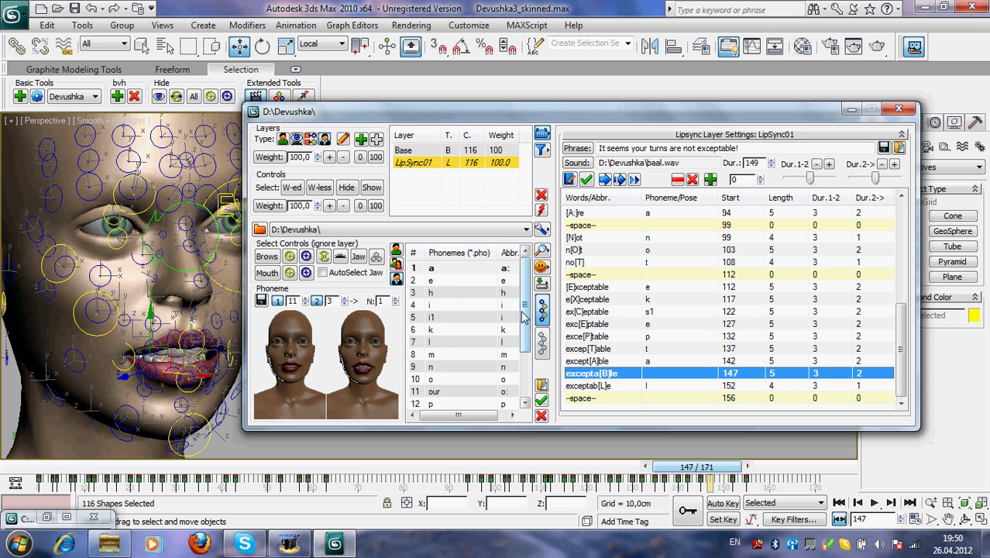
{"action": "scroll", "coordinate": [521, 312], "scroll_direction": "down", "scroll_amount": 2}
{"action": "left_click", "coordinate": [449, 344]}
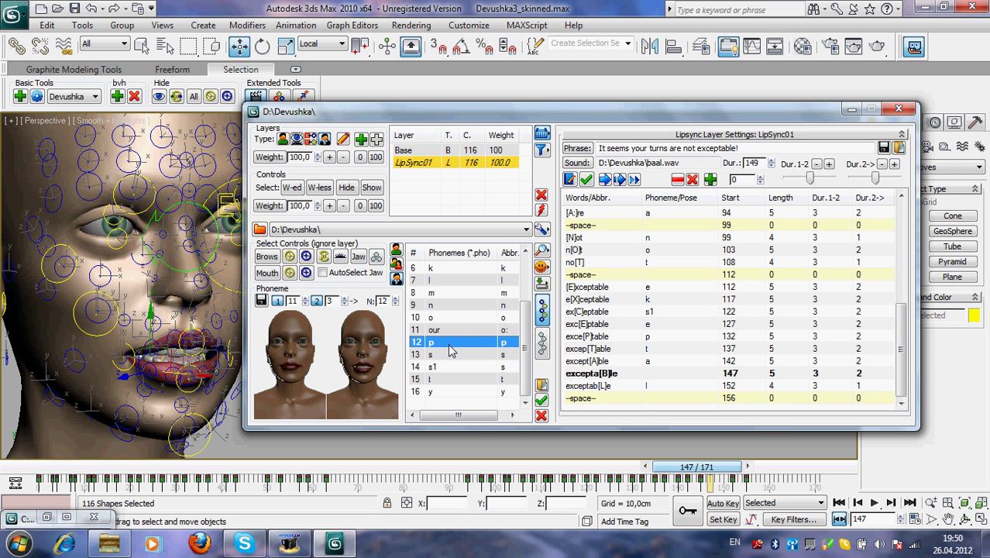
{"action": "left_click", "coordinate": [620, 180]}
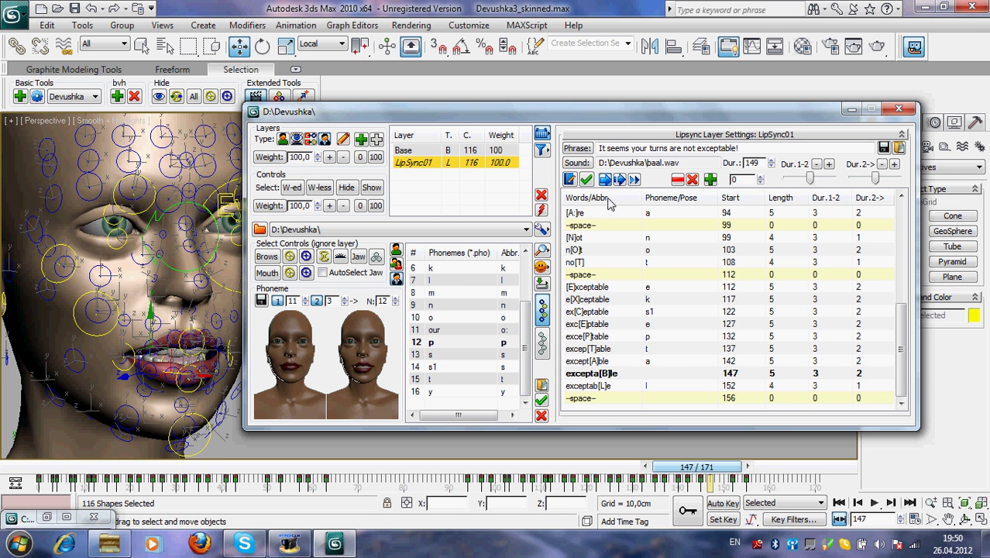
- Replace the s phoneme with s1 in the [S]eems, seem[S] and turn[S] rows
{"action": "left_click_drag", "start_coordinate": [901, 264], "coordinate": [908, 402]}
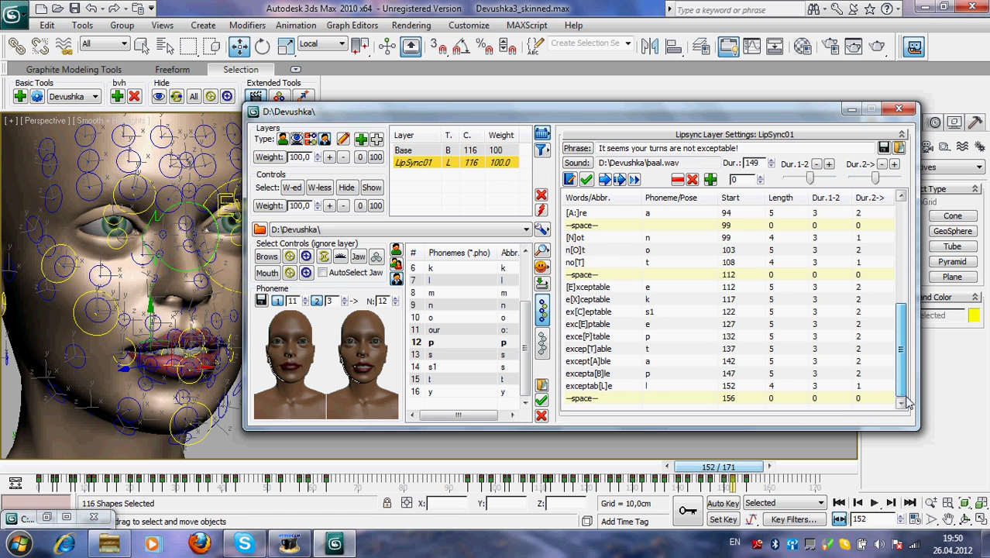
{"action": "left_click_drag", "start_coordinate": [908, 370], "coordinate": [903, 237]}
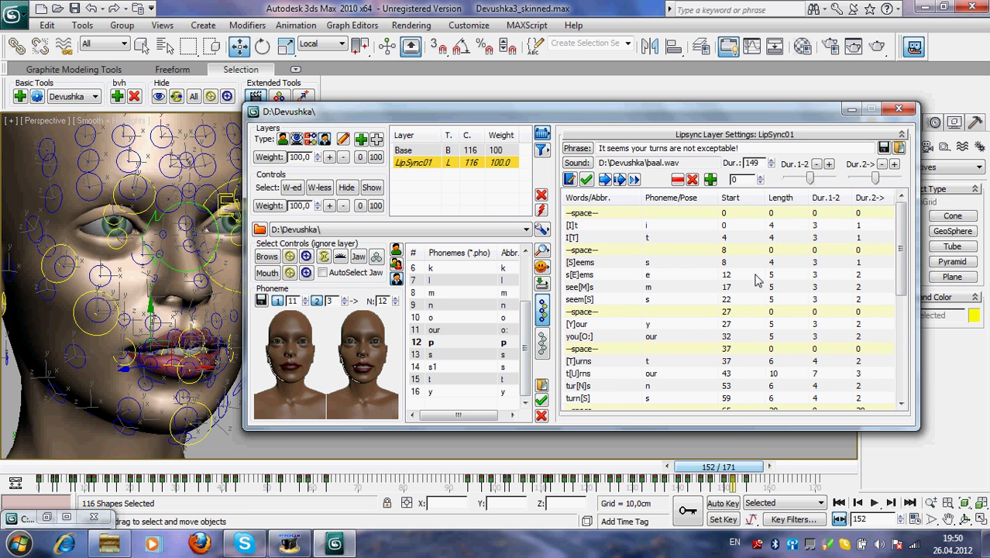
{"action": "mouse_move", "coordinate": [903, 250]}
{"action": "left_mouse_down"}
{"action": "mouse_move", "coordinate": [902, 362]}
{"action": "mouse_move", "coordinate": [899, 250]}
{"action": "left_mouse_up"}
{"action": "left_click", "coordinate": [432, 367]}
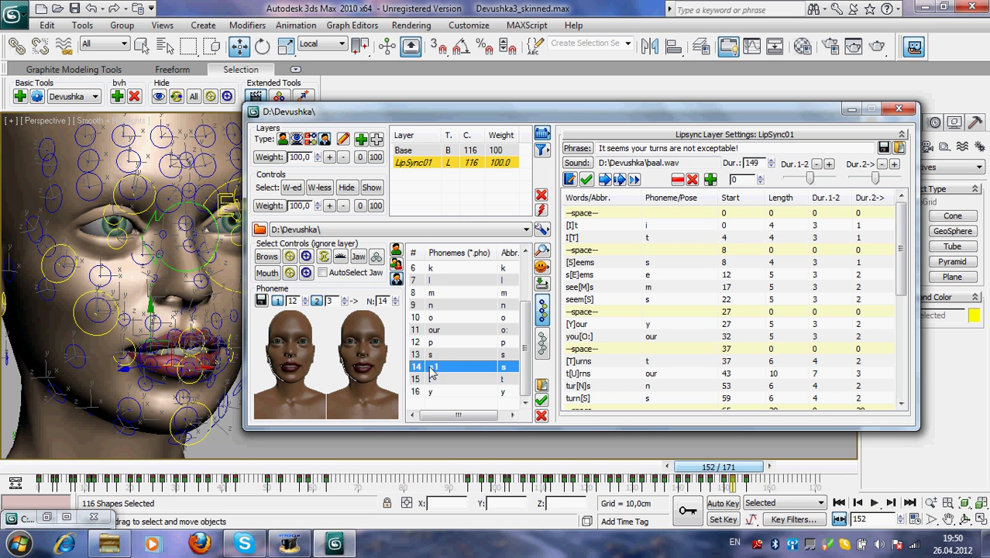
{"action": "left_click", "coordinate": [591, 263]}
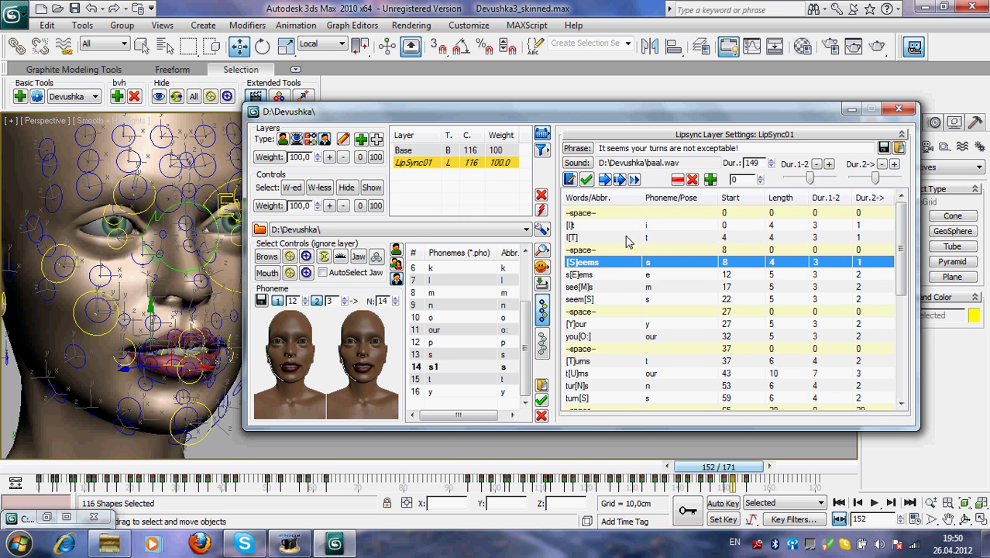
{"action": "left_click", "coordinate": [620, 180]}
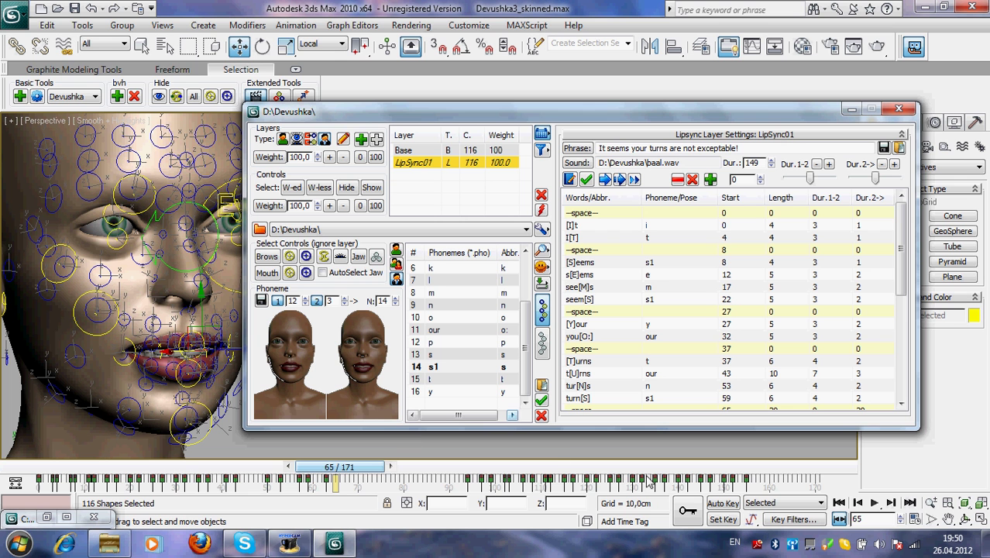
- Return to frame 0, then undock the BonyFace toolbar into a floating window over the viewport
{"action": "left_click", "coordinate": [838, 502]}
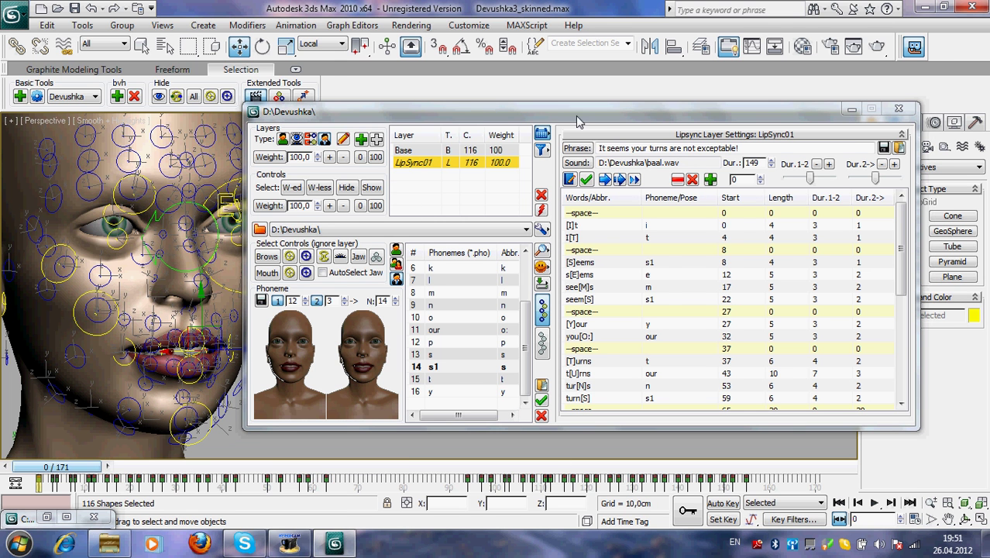
{"action": "left_click_drag", "start_coordinate": [577, 118], "coordinate": [584, 140]}
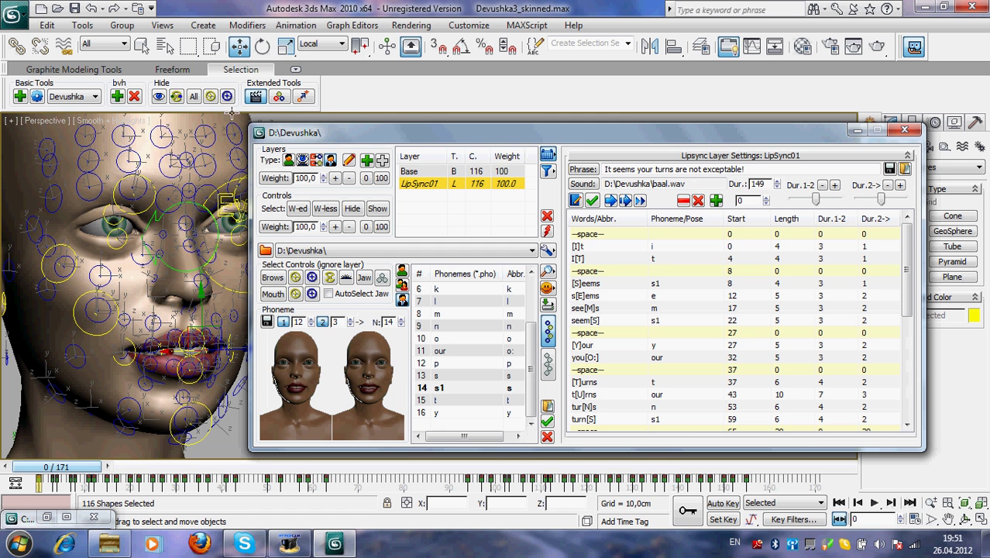
{"action": "left_click_drag", "start_coordinate": [195, 103], "coordinate": [10, 99]}
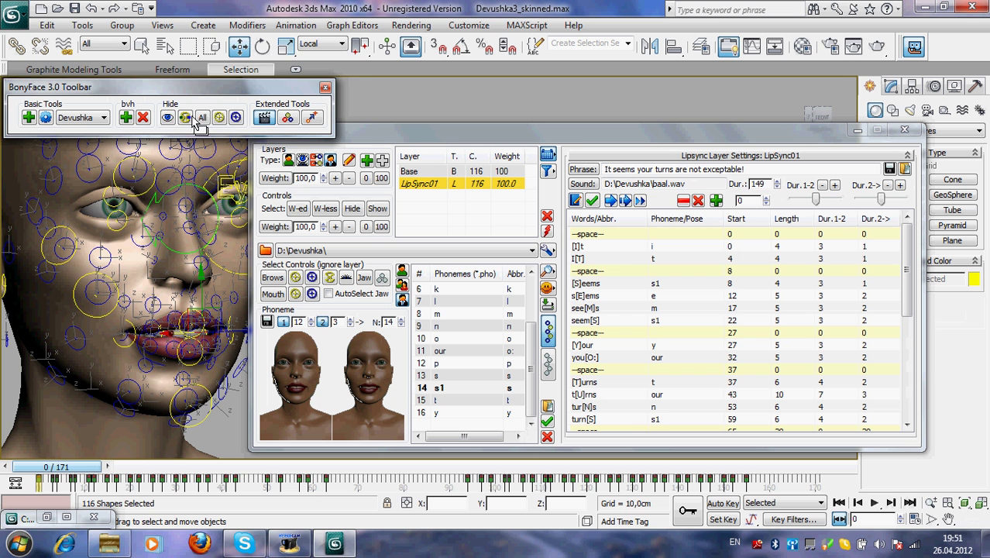
{"action": "left_click_drag", "start_coordinate": [199, 92], "coordinate": [169, 44]}
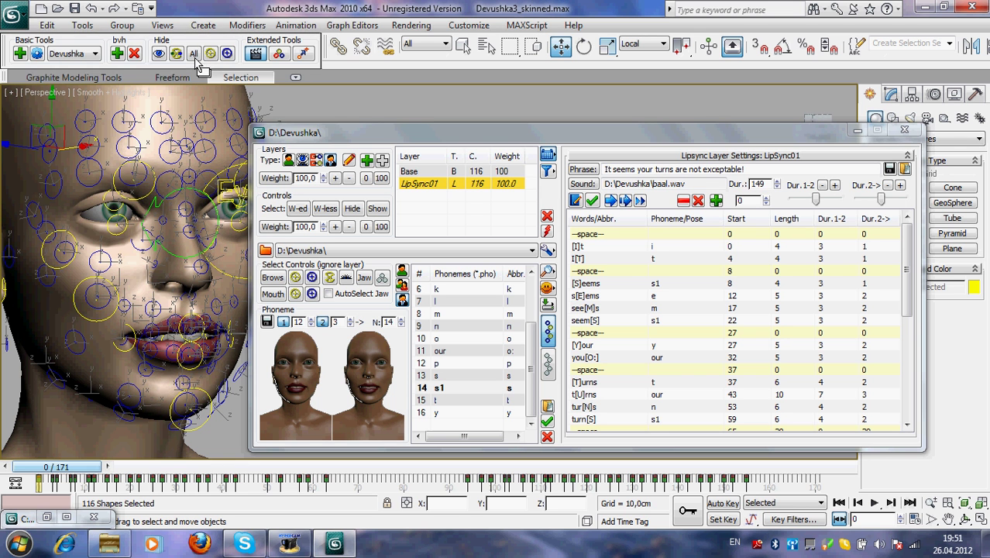
{"action": "left_click_drag", "start_coordinate": [6, 56], "coordinate": [43, 132]}
{"action": "left_click_drag", "start_coordinate": [215, 144], "coordinate": [215, 164]}
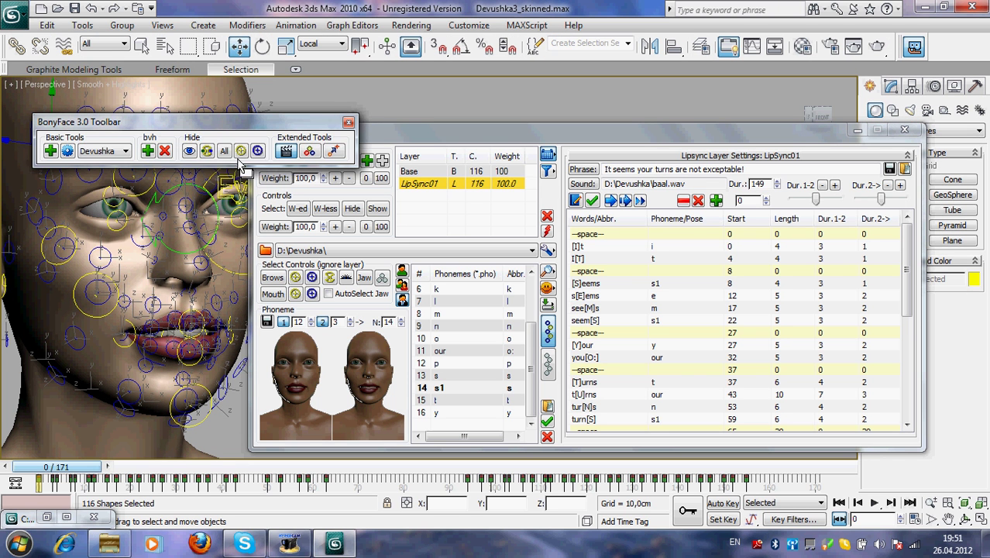
{"action": "left_click_drag", "start_coordinate": [203, 122], "coordinate": [190, 117]}
{"action": "left_click", "coordinate": [857, 130]}
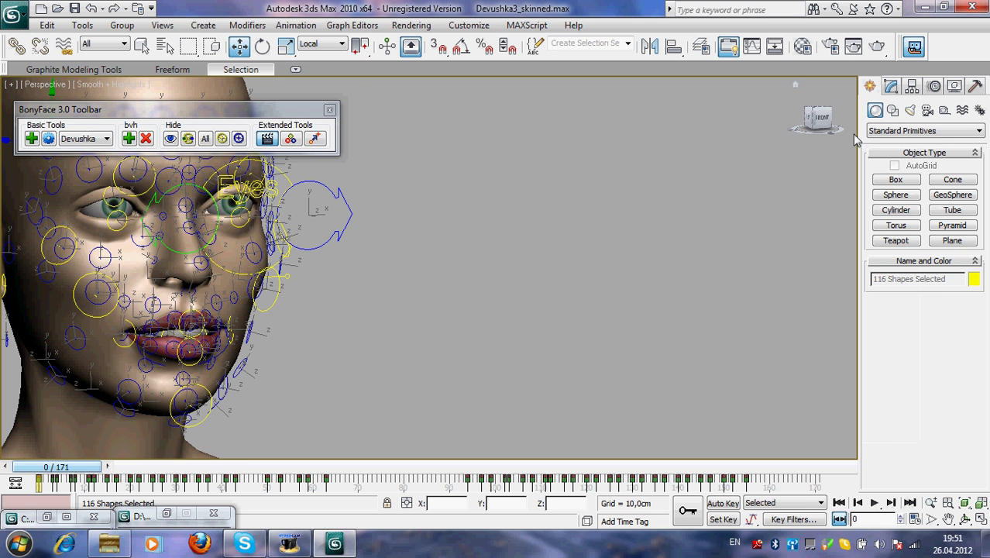
{"action": "left_click_drag", "start_coordinate": [203, 150], "coordinate": [215, 144]}
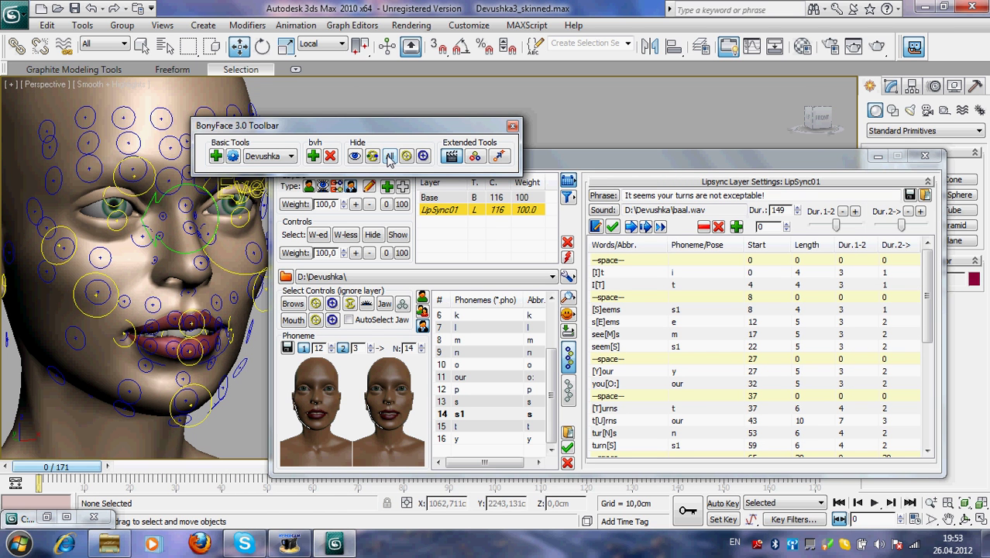
- Hide all facial controls and keep the BonyFace toolbar floating clear of the Devushka window
{"action": "left_click", "coordinate": [389, 157]}
{"action": "left_click_drag", "start_coordinate": [414, 132], "coordinate": [104, 90]}
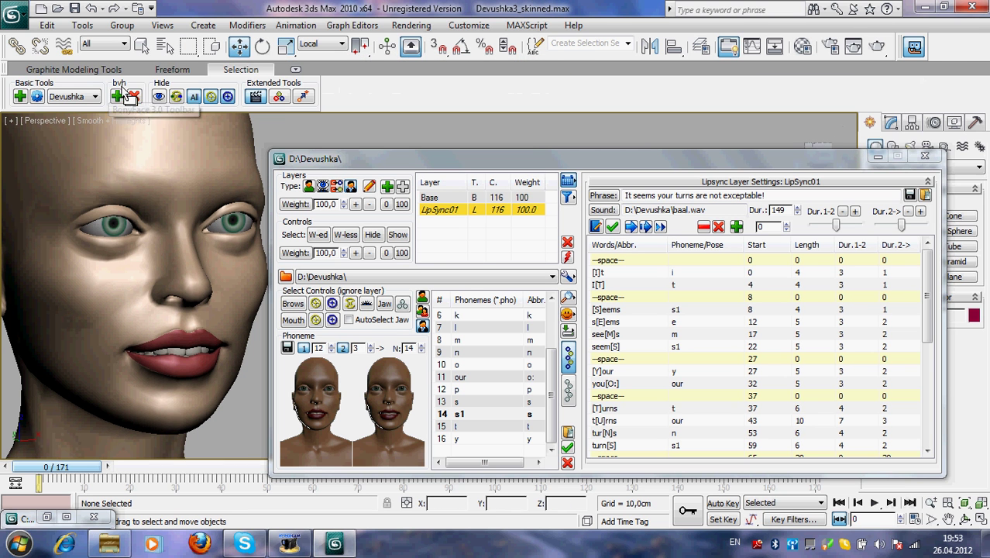
{"action": "left_click_drag", "start_coordinate": [196, 103], "coordinate": [202, 124]}
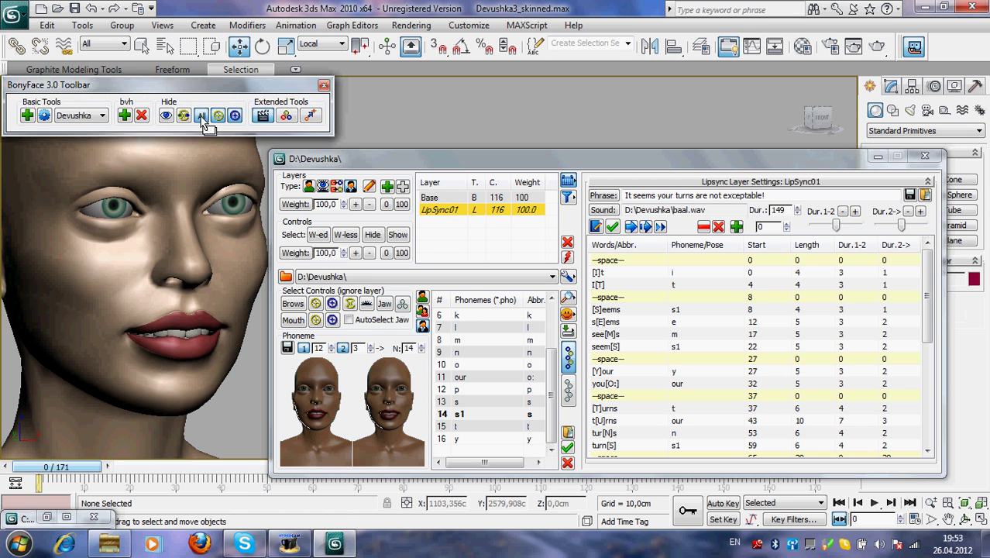
{"action": "left_click_drag", "start_coordinate": [179, 84], "coordinate": [275, 131]}
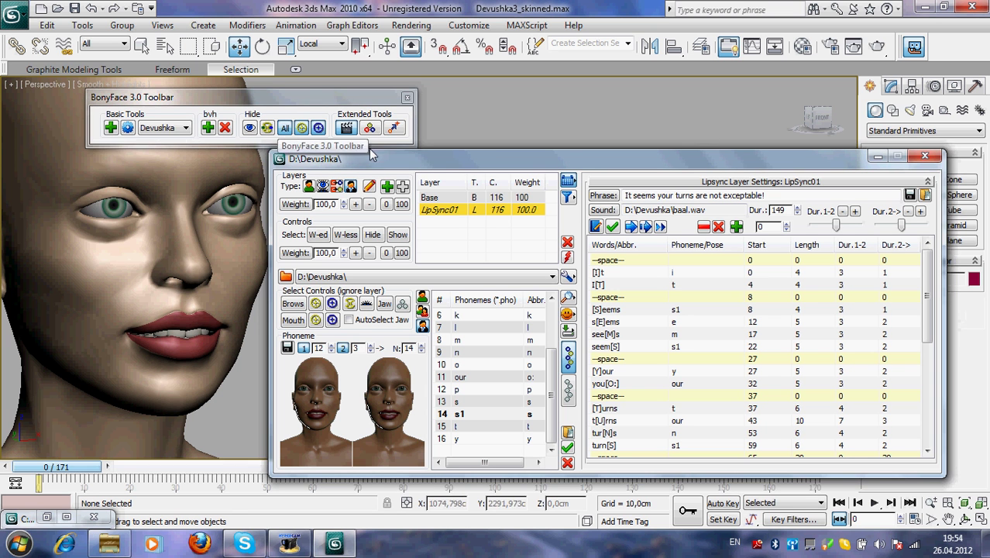
{"action": "left_click", "coordinate": [301, 129]}
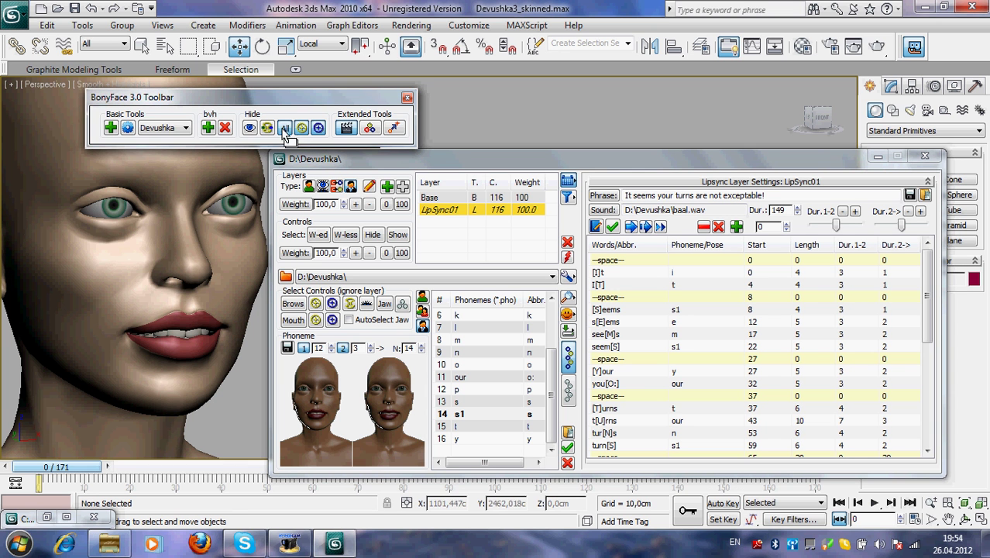
- Minimize the Devushka window and float the BonyFace toolbar beside the head, leaving all facial controls hidden
{"action": "left_click_drag", "start_coordinate": [287, 133], "coordinate": [221, 71]}
{"action": "left_click_drag", "start_coordinate": [525, 159], "coordinate": [414, 178]}
{"action": "left_click", "coordinate": [766, 177]}
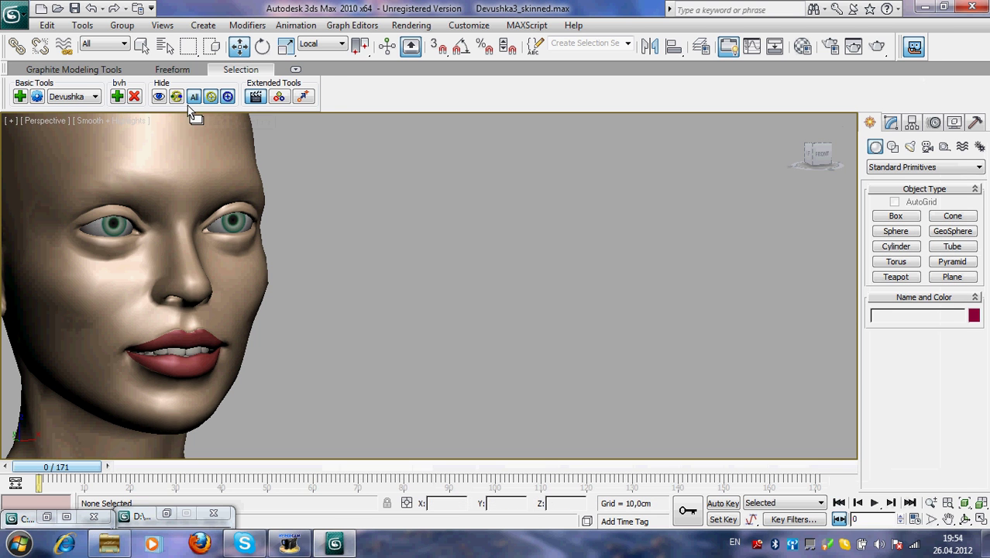
{"action": "left_click_drag", "start_coordinate": [198, 106], "coordinate": [200, 133]}
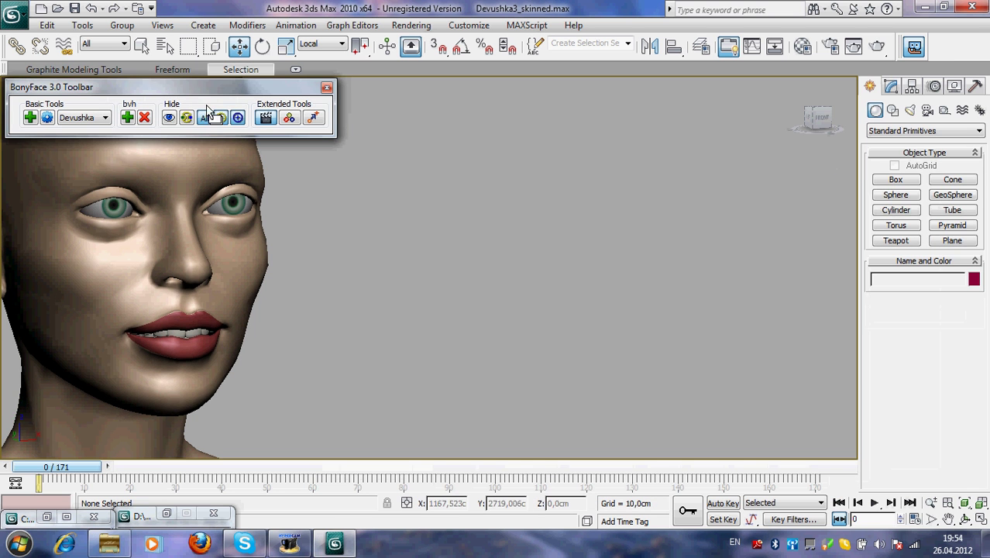
{"action": "left_click_drag", "start_coordinate": [214, 97], "coordinate": [525, 144]}
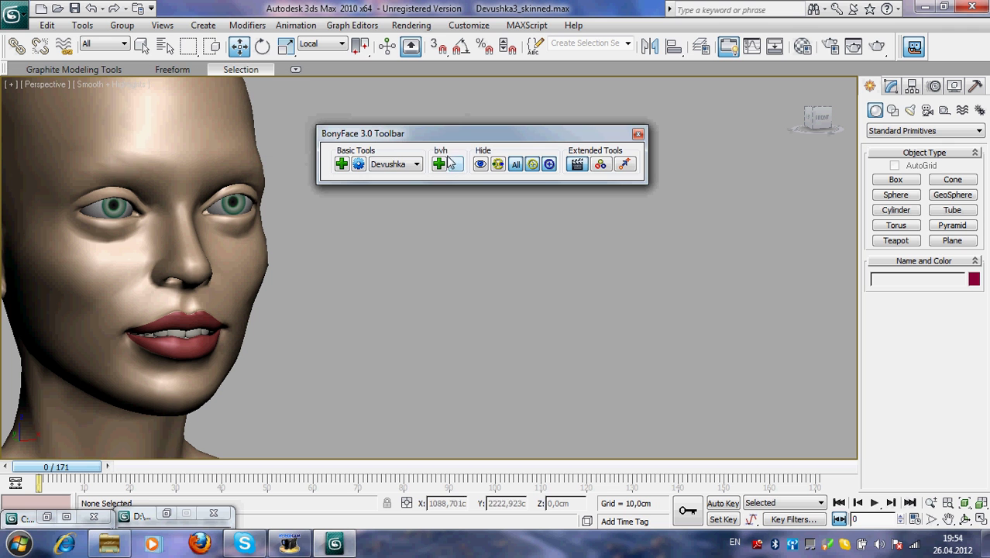
{"action": "left_click", "coordinate": [515, 169]}
{"action": "left_click", "coordinate": [516, 169]}
{"action": "left_click_drag", "start_coordinate": [521, 138], "coordinate": [583, 75]}
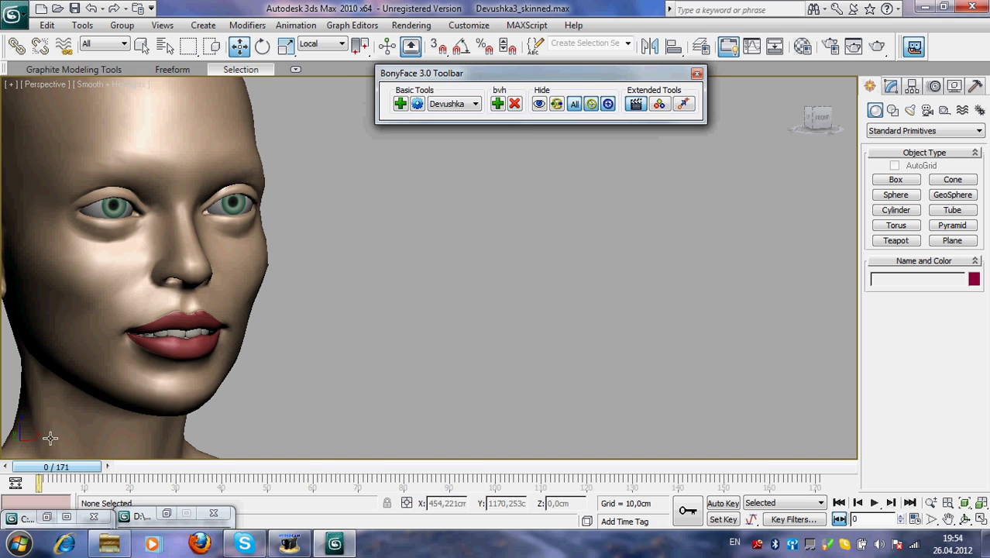
- Restore the Devushka window beside the face, play the lip-sync animation, and return to frame 0
{"action": "left_click", "coordinate": [165, 513]}
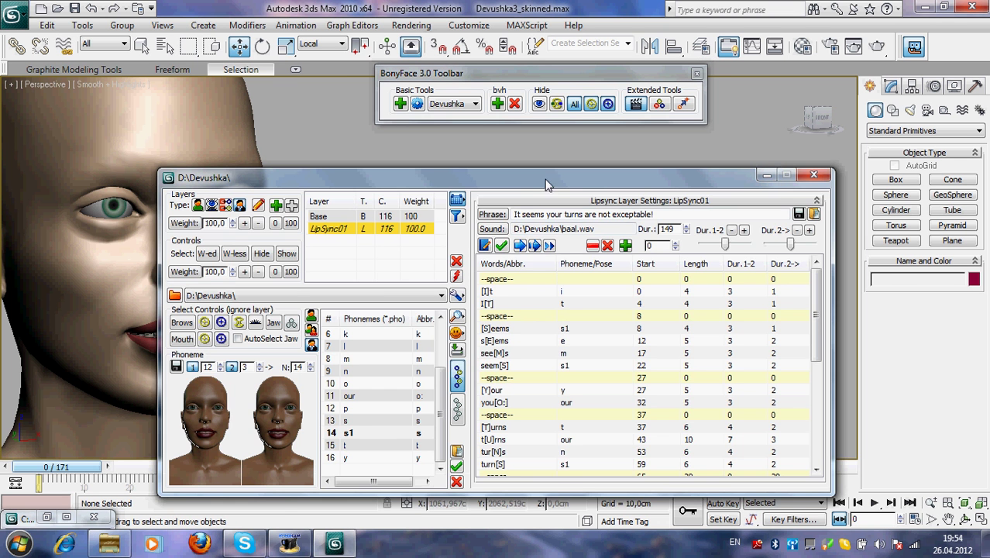
{"action": "left_click_drag", "start_coordinate": [545, 179], "coordinate": [665, 138]}
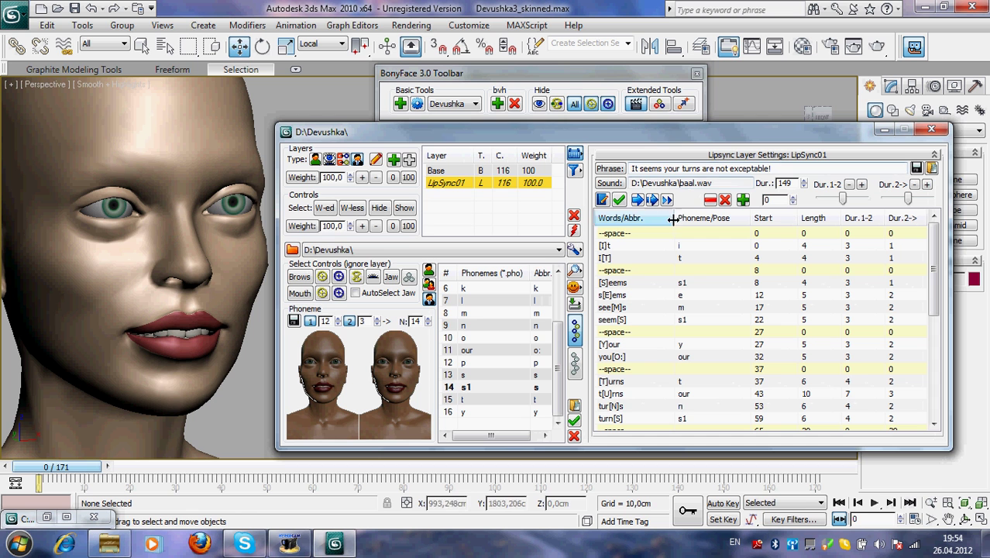
{"action": "left_click", "coordinate": [873, 503]}
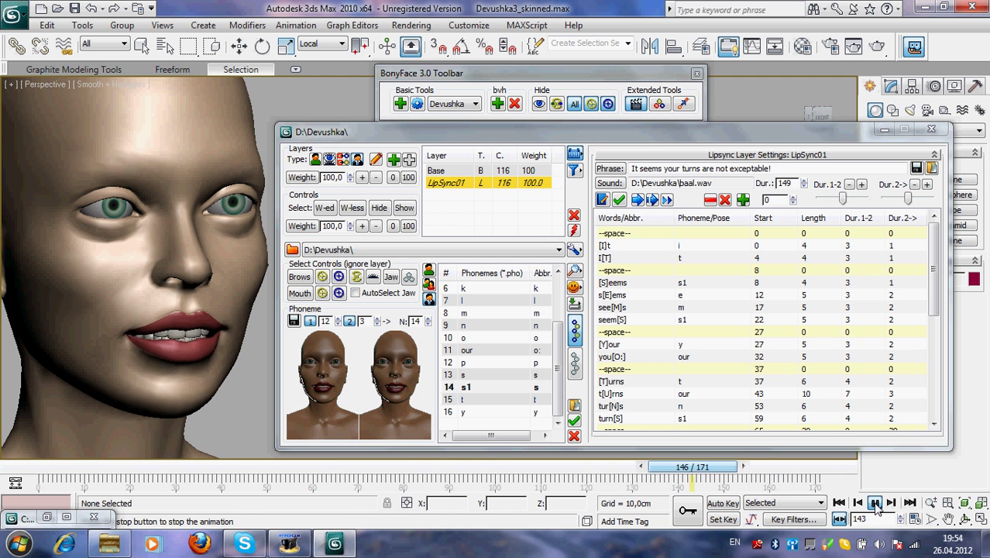
{"action": "left_click", "coordinate": [839, 503]}
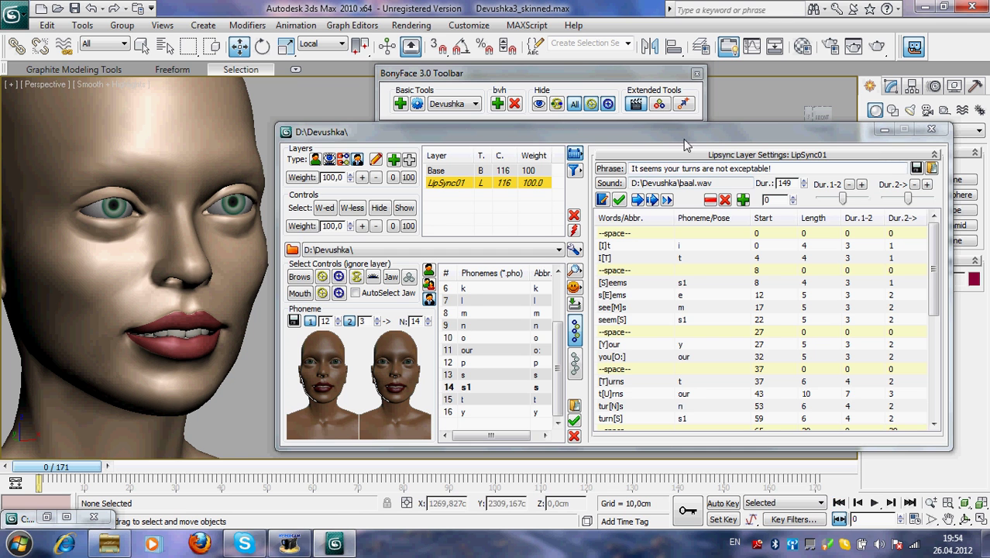
- Unhide the yellow soft controls and the blue controls on the face from the floating BonyFace toolbar
{"action": "left_click_drag", "start_coordinate": [680, 139], "coordinate": [676, 144]}
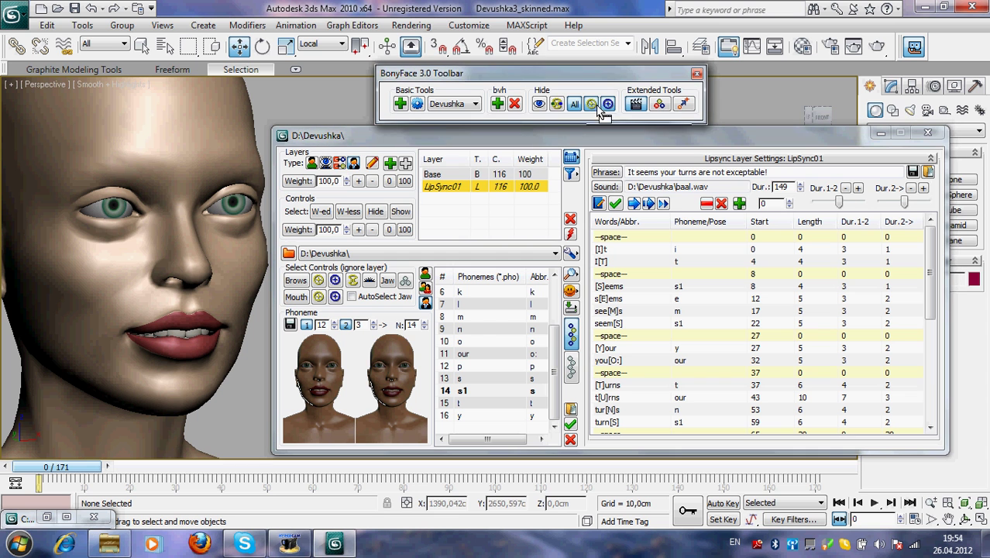
{"action": "left_click_drag", "start_coordinate": [596, 78], "coordinate": [143, 80]}
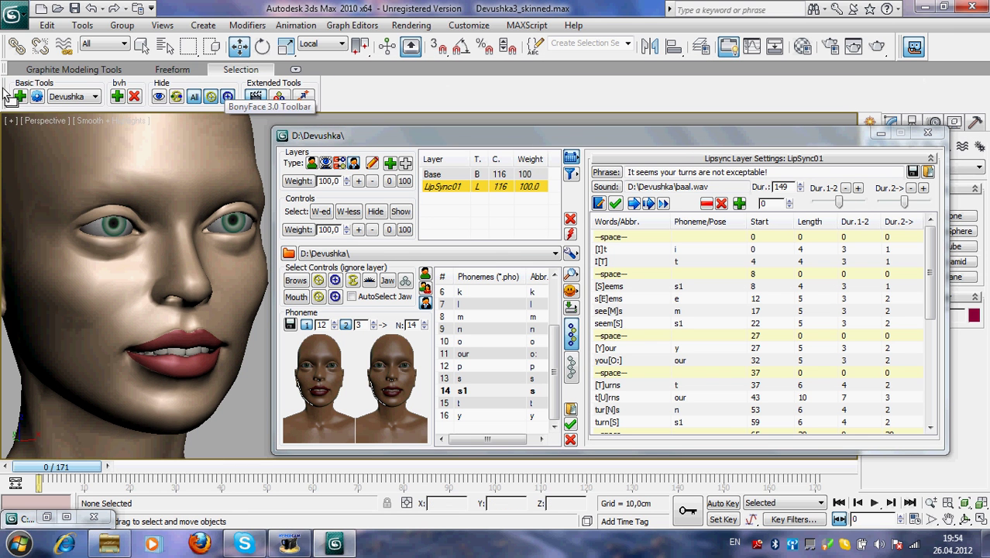
{"action": "left_click_drag", "start_coordinate": [10, 99], "coordinate": [147, 144]}
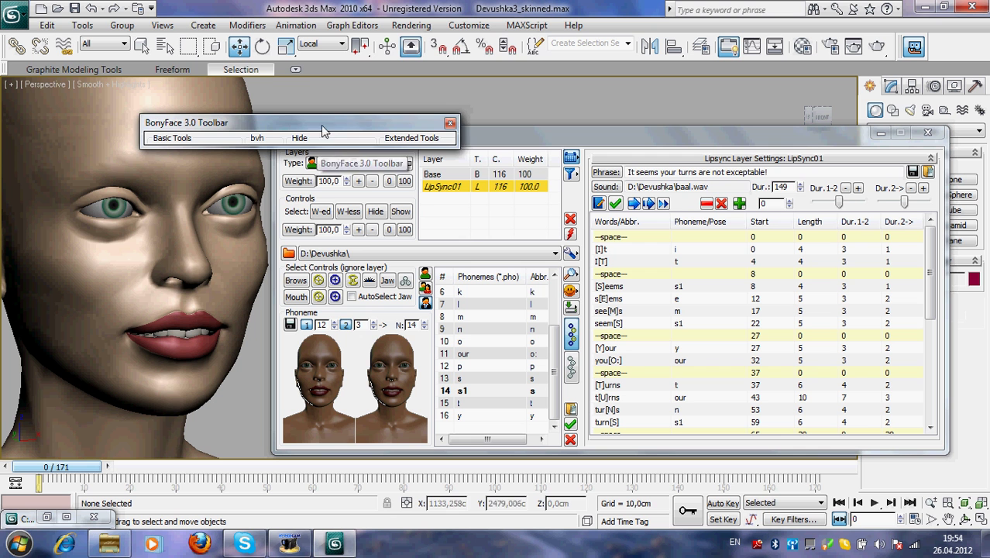
{"action": "left_click_drag", "start_coordinate": [320, 124], "coordinate": [481, 101]}
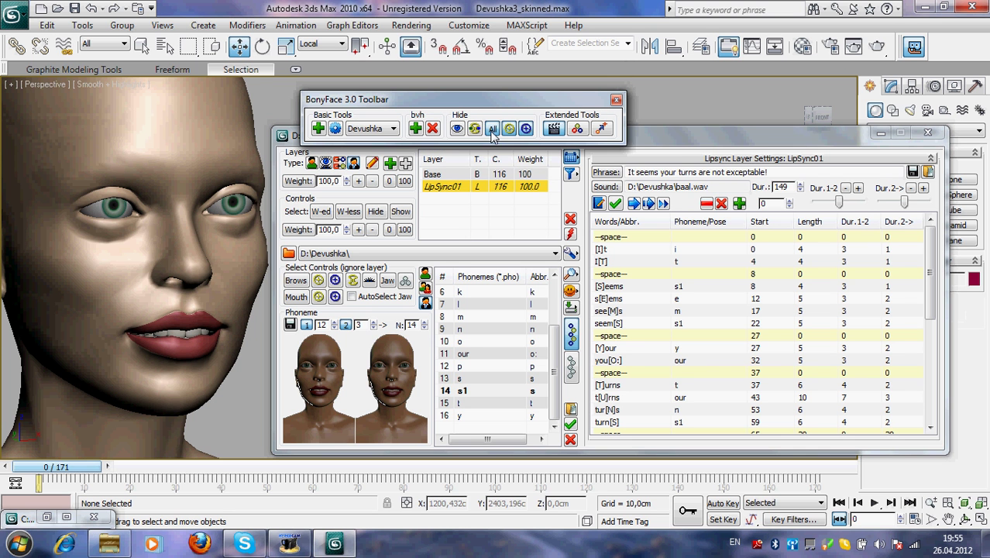
{"action": "left_click", "coordinate": [492, 129]}
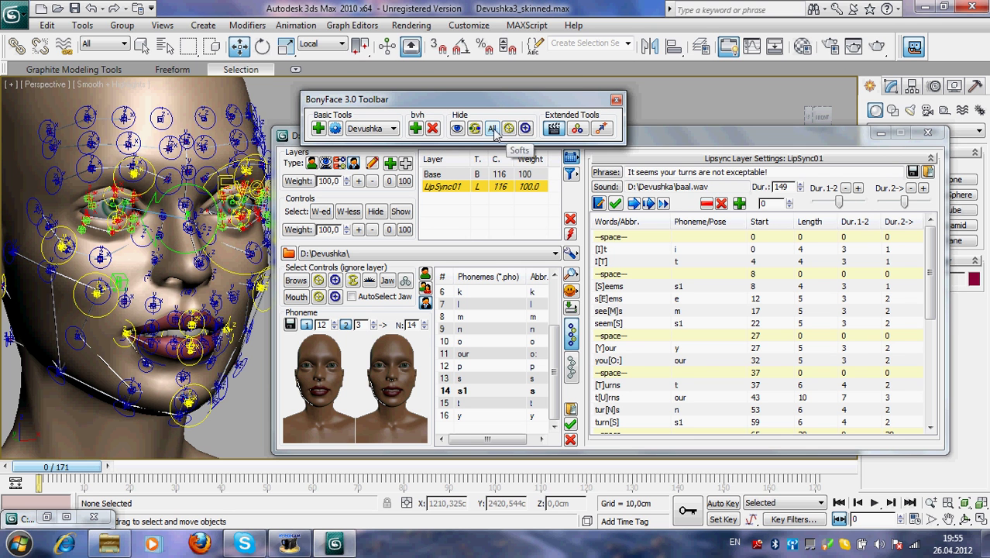
{"action": "left_click", "coordinate": [498, 130]}
{"action": "left_click", "coordinate": [508, 129]}
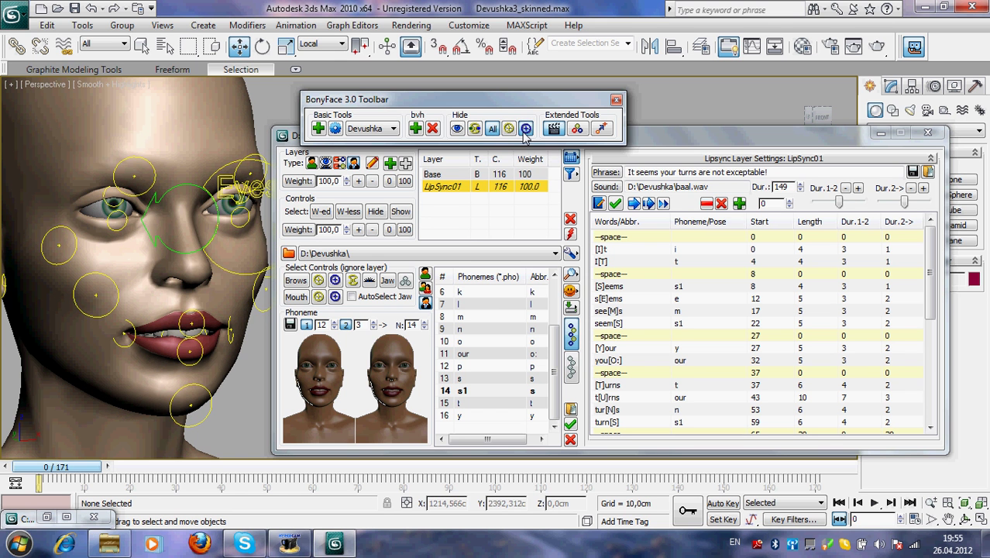
{"action": "left_click", "coordinate": [525, 130]}
- Select all the facial controls and highlight the [S]eems row in the lip-sync table
{"action": "left_click", "coordinate": [405, 281]}
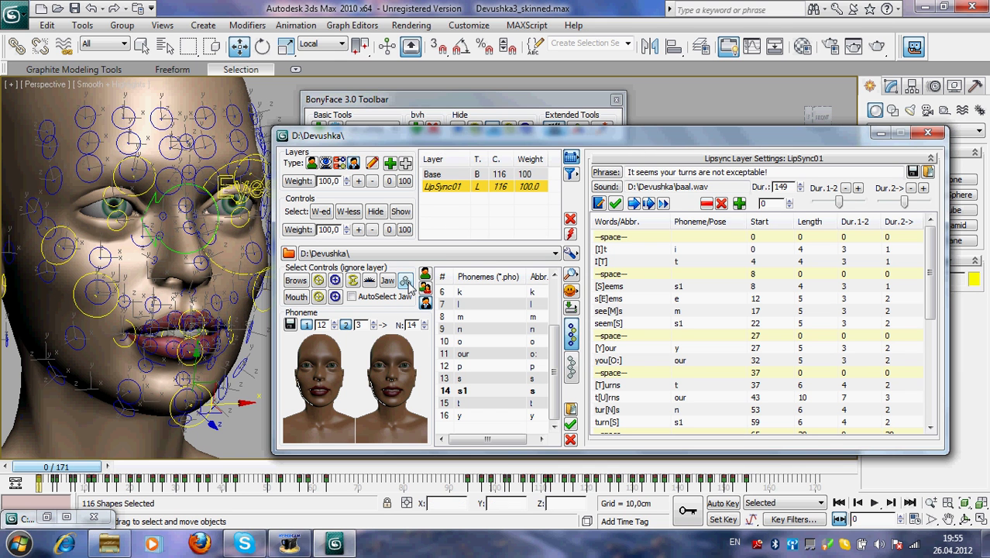
{"action": "left_click_drag", "start_coordinate": [494, 99], "coordinate": [529, 94]}
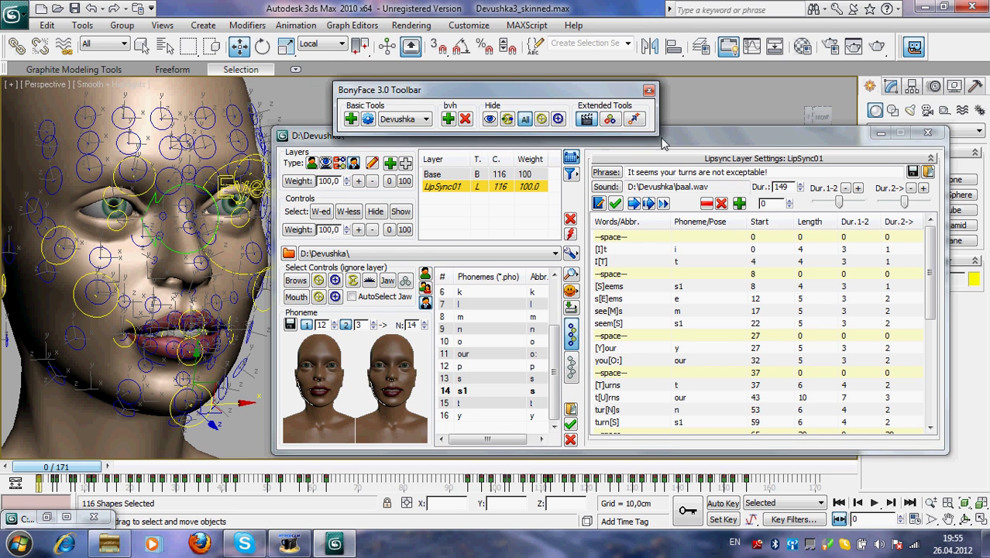
{"action": "mouse_move", "coordinate": [662, 144]}
{"action": "left_mouse_down"}
{"action": "mouse_move", "coordinate": [667, 156]}
{"action": "mouse_move", "coordinate": [658, 136]}
{"action": "left_mouse_up"}
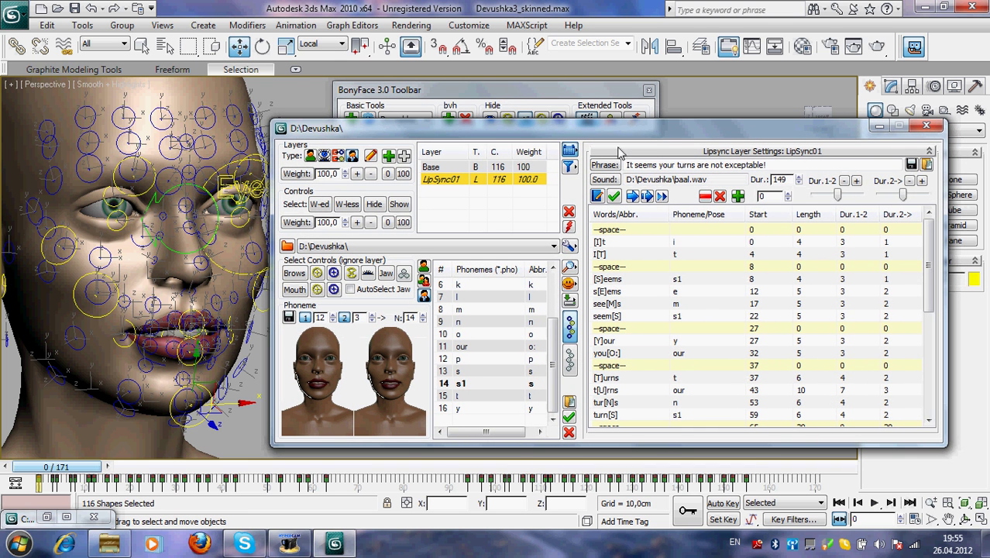
{"action": "left_click_drag", "start_coordinate": [552, 364], "coordinate": [556, 273]}
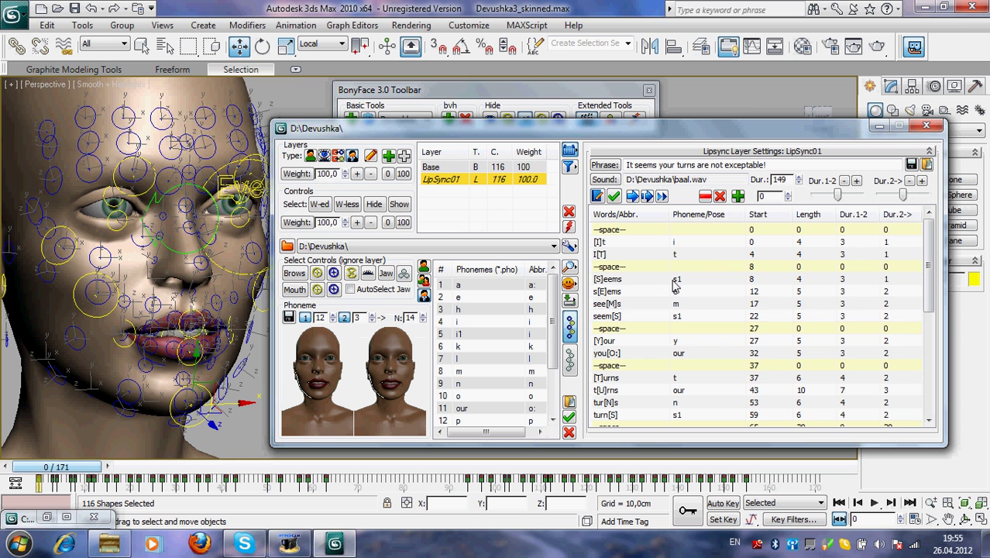
{"action": "left_click", "coordinate": [721, 282]}
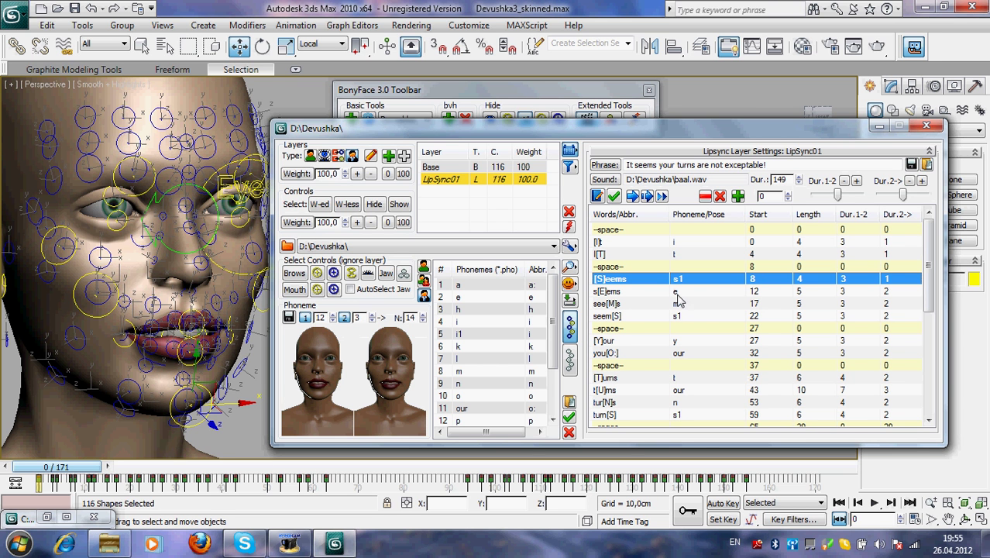
- Examine the start and length timing of the letters s[E]ems, see[M]s and seem[S] in the lip-sync table
{"action": "left_click", "coordinate": [758, 303]}
{"action": "left_click", "coordinate": [753, 316], "text": "shift"}
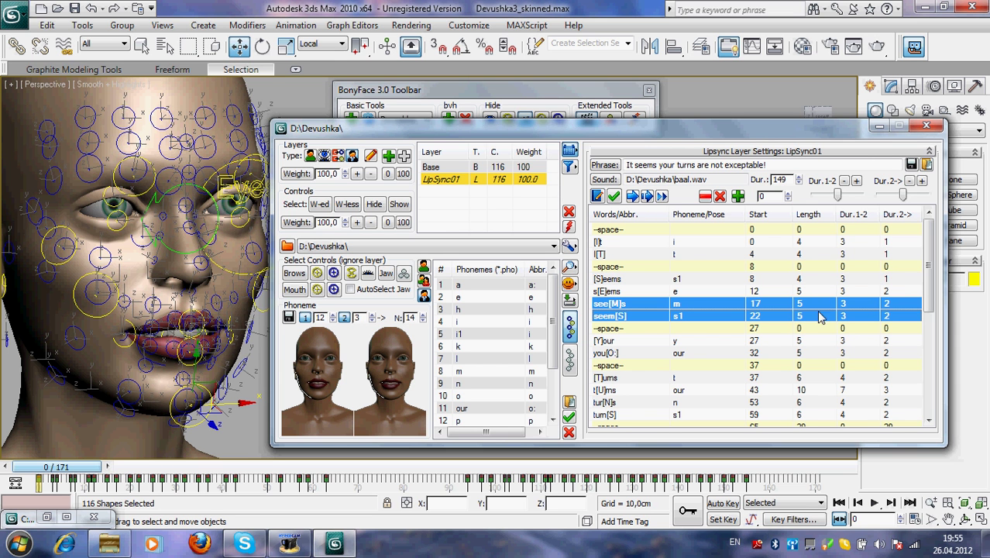
{"action": "left_click", "coordinate": [802, 293]}
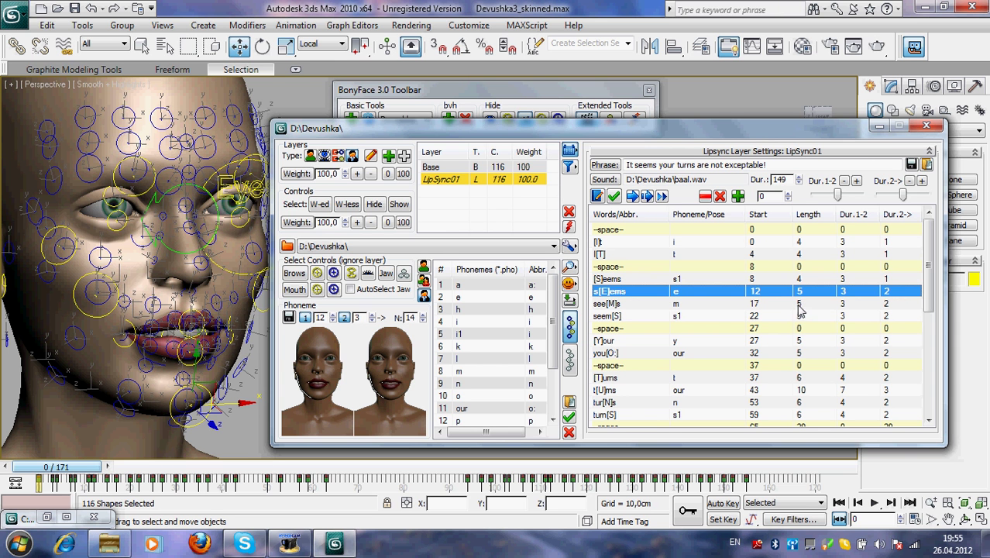
{"action": "left_click", "coordinate": [802, 305]}
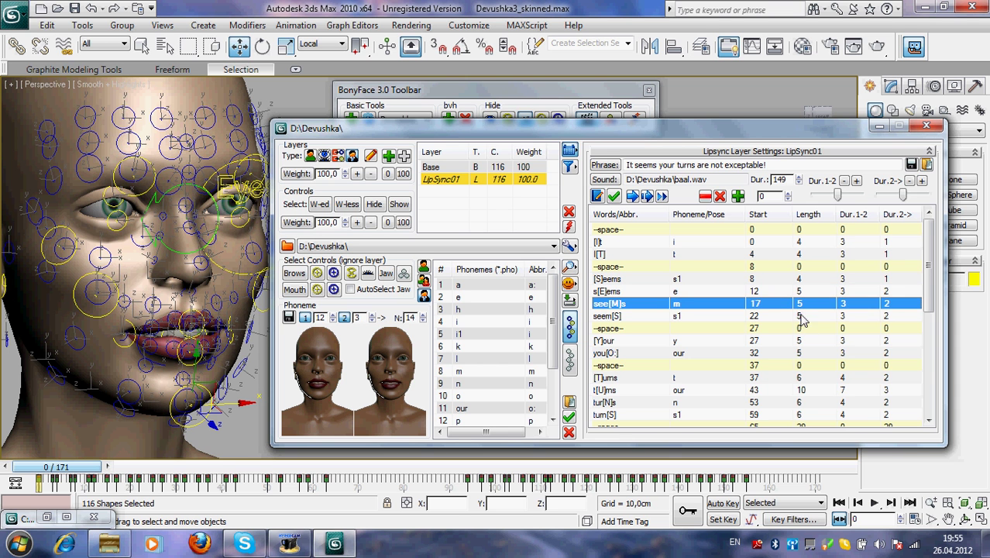
{"action": "left_click", "coordinate": [802, 318]}
{"action": "left_click", "coordinate": [799, 302]}
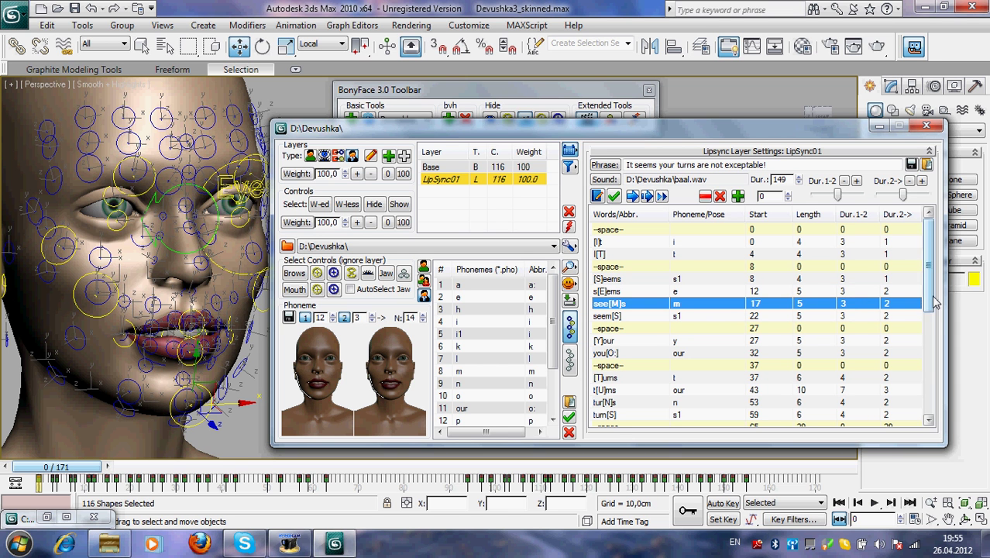
{"action": "left_click_drag", "start_coordinate": [932, 295], "coordinate": [936, 262]}
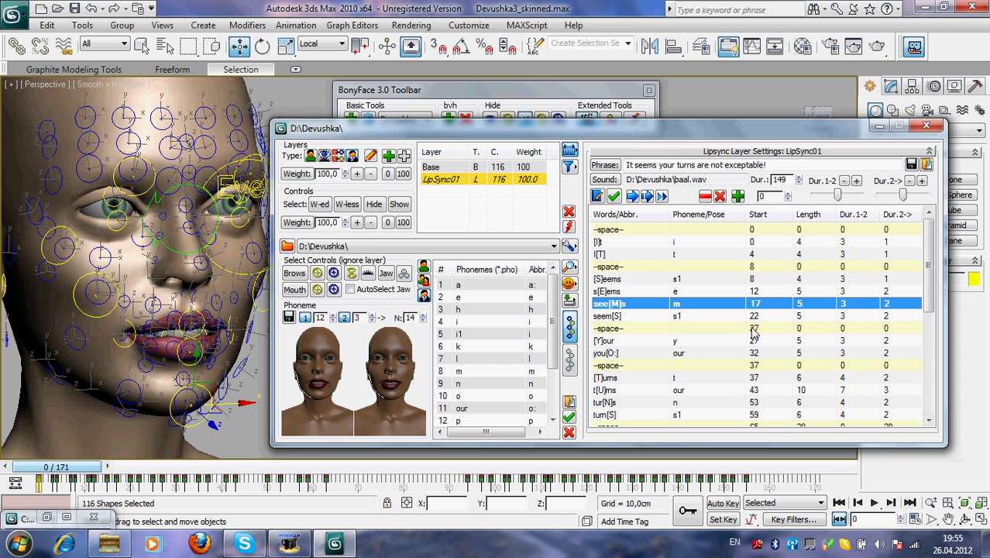
{"action": "left_click_drag", "start_coordinate": [933, 290], "coordinate": [932, 265]}
- Check the mouth poses at the start frames of [Y]our, [T]urns and several letters of "exceptable"
{"action": "left_click", "coordinate": [756, 341]}
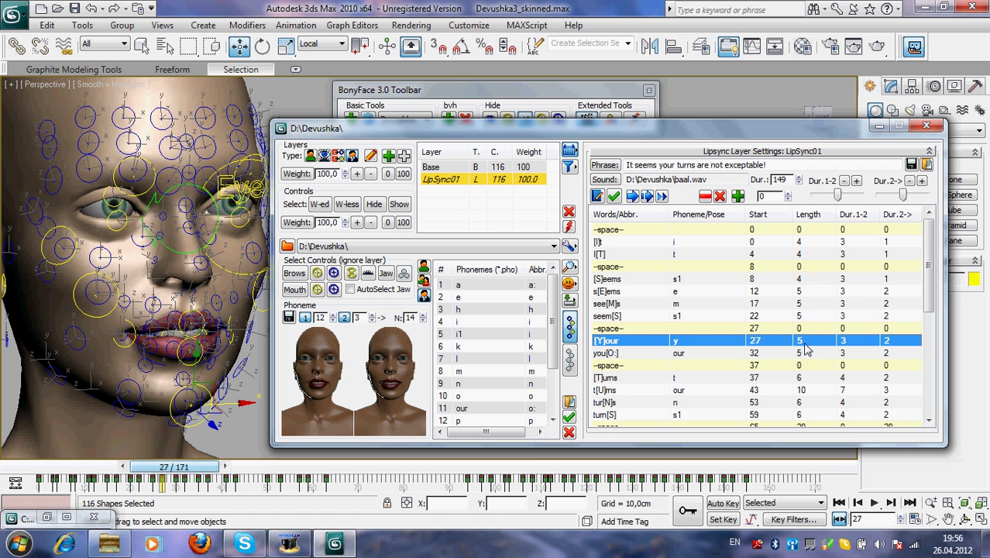
{"action": "left_click", "coordinate": [757, 378]}
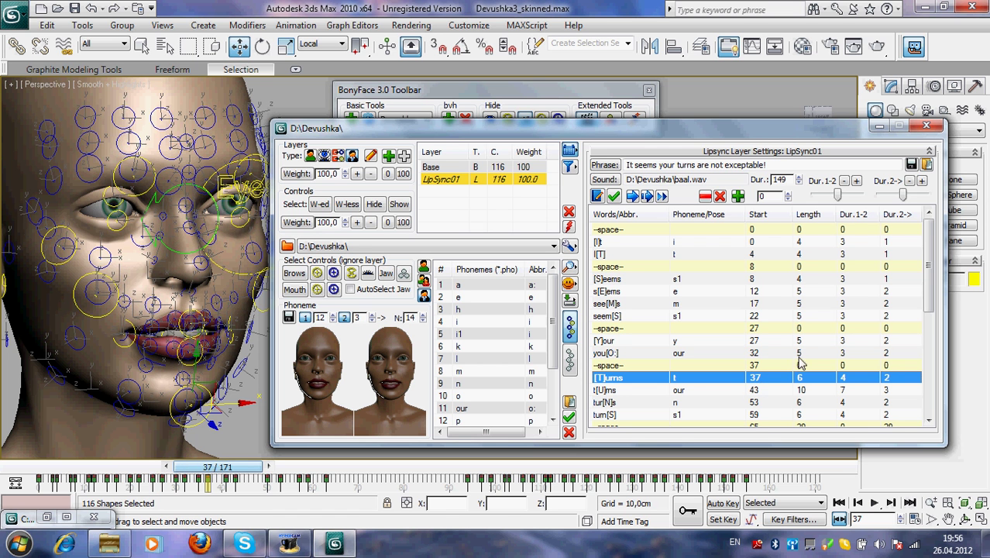
{"action": "left_click_drag", "start_coordinate": [928, 302], "coordinate": [934, 401]}
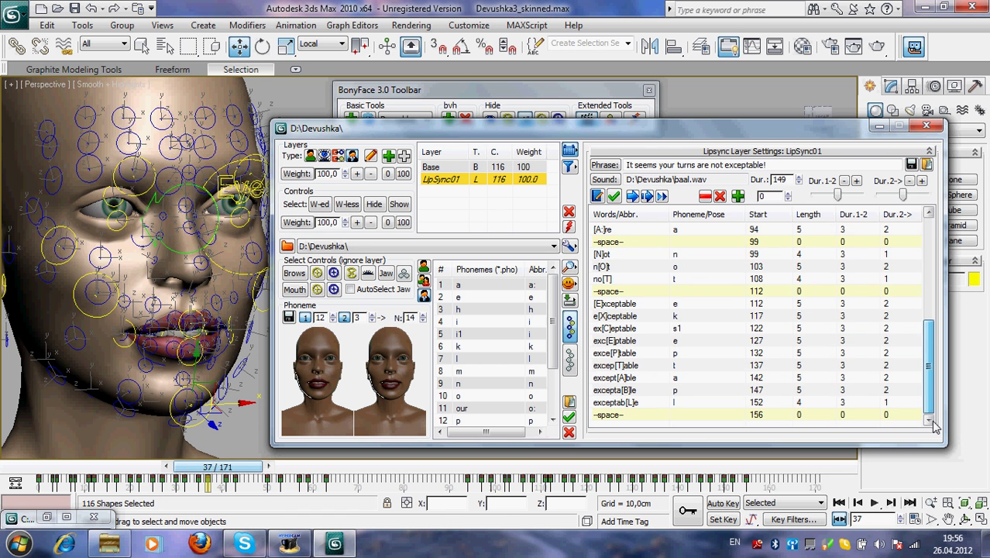
{"action": "left_click", "coordinate": [758, 379]}
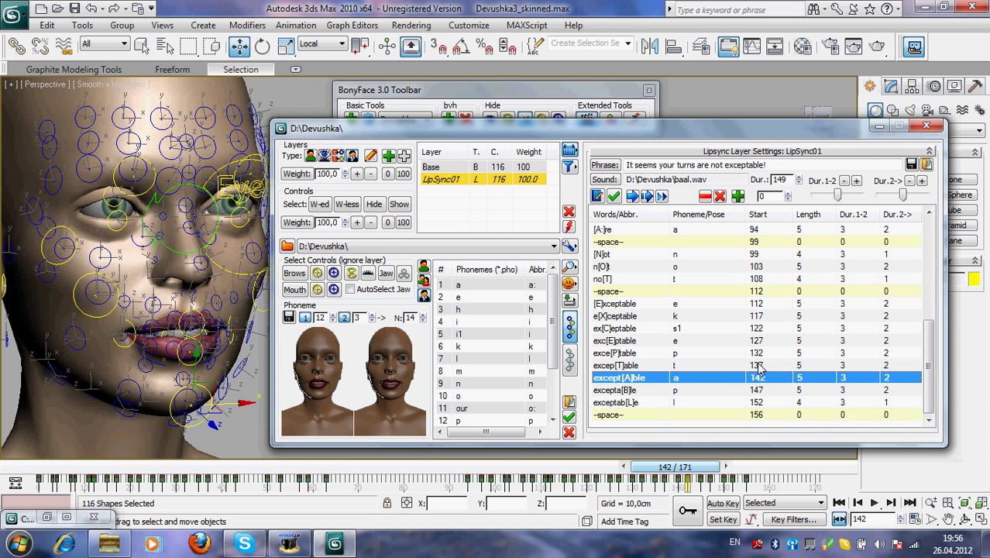
{"action": "left_click", "coordinate": [758, 366]}
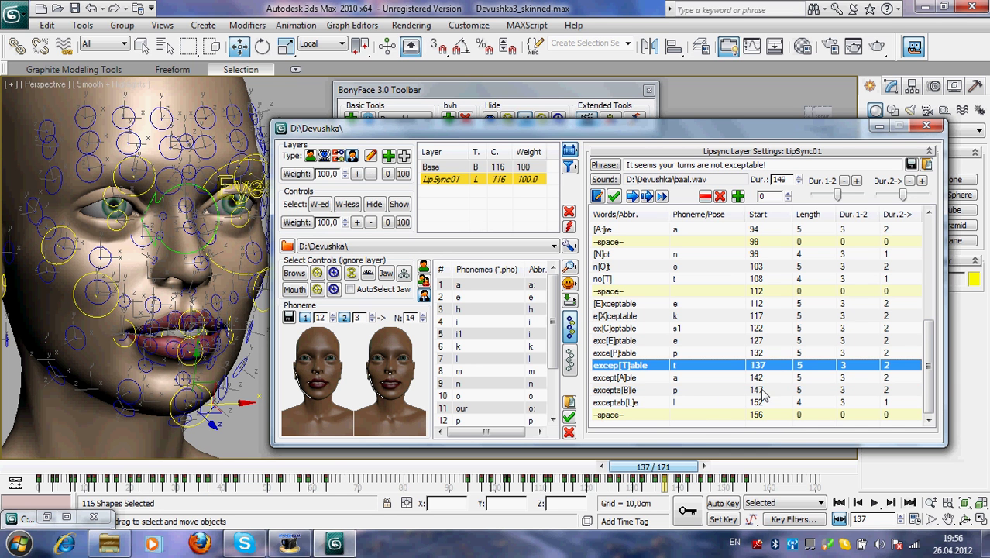
{"action": "left_click", "coordinate": [762, 389]}
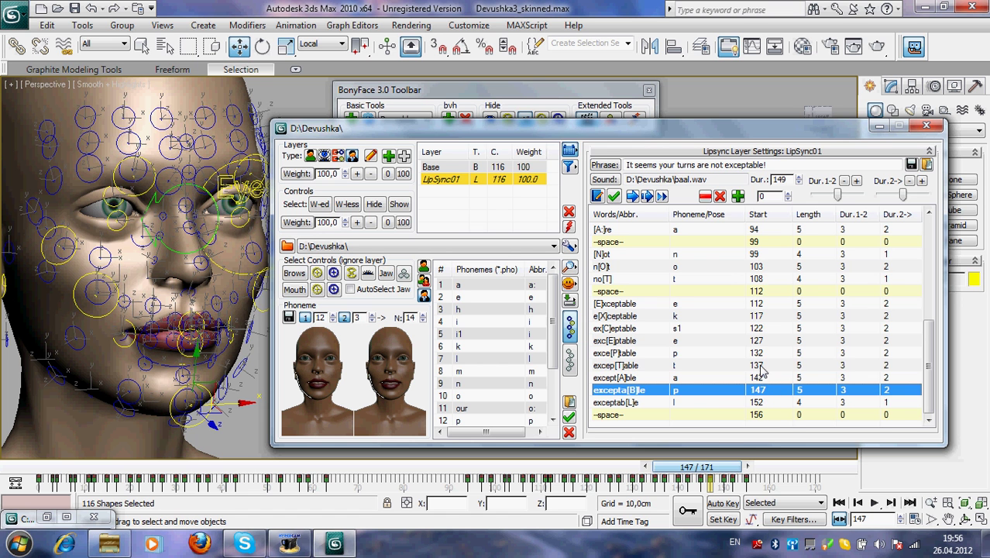
{"action": "left_click", "coordinate": [762, 365]}
{"action": "left_click", "coordinate": [761, 329]}
{"action": "left_click", "coordinate": [759, 304]}
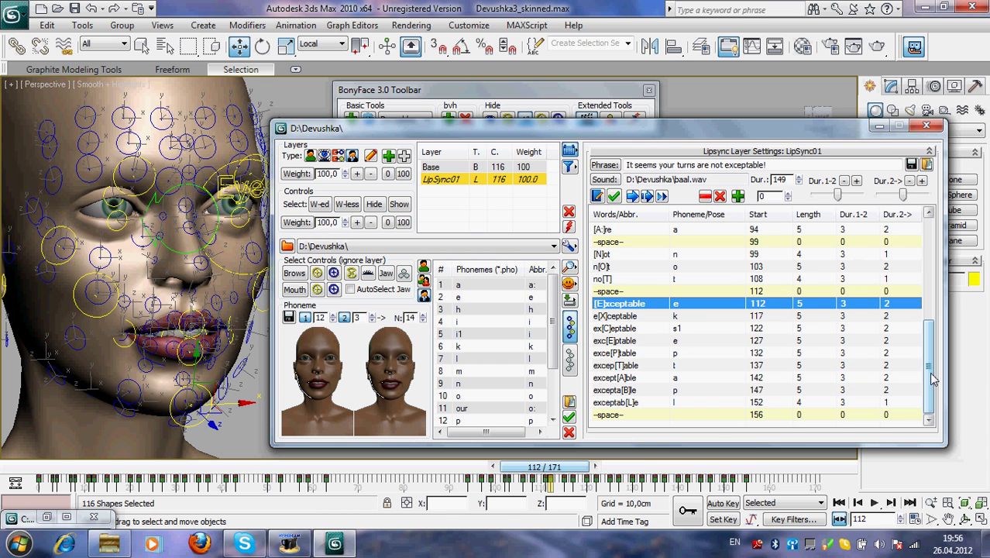
- Check the face at the start frames of letters in "turns", "are" and "not", including the pause before [A:]re
{"action": "left_click_drag", "start_coordinate": [933, 379], "coordinate": [932, 337]}
{"action": "left_click", "coordinate": [759, 366]}
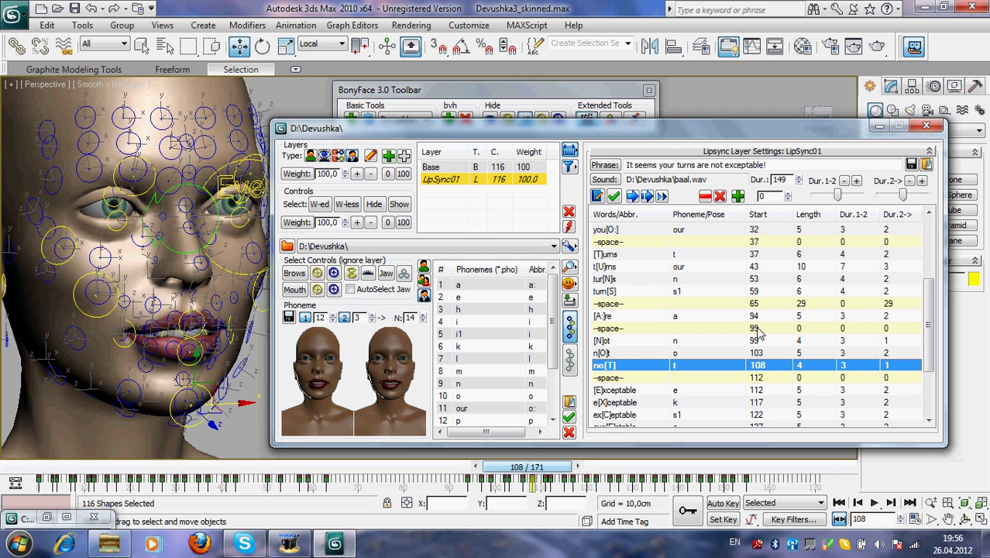
{"action": "left_click", "coordinate": [755, 329]}
{"action": "left_click", "coordinate": [760, 365]}
{"action": "left_click", "coordinate": [756, 402]}
{"action": "left_click", "coordinate": [755, 304]}
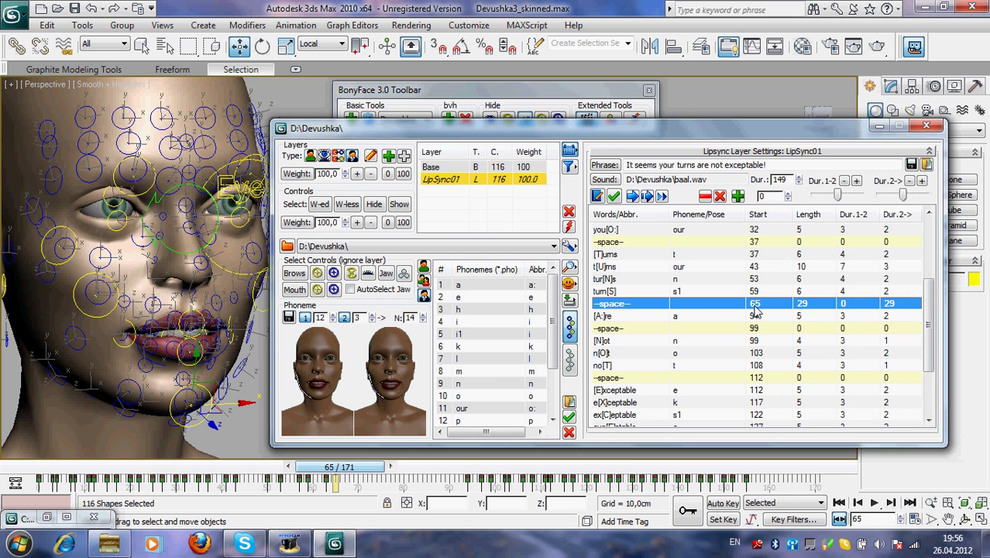
{"action": "left_click", "coordinate": [756, 267]}
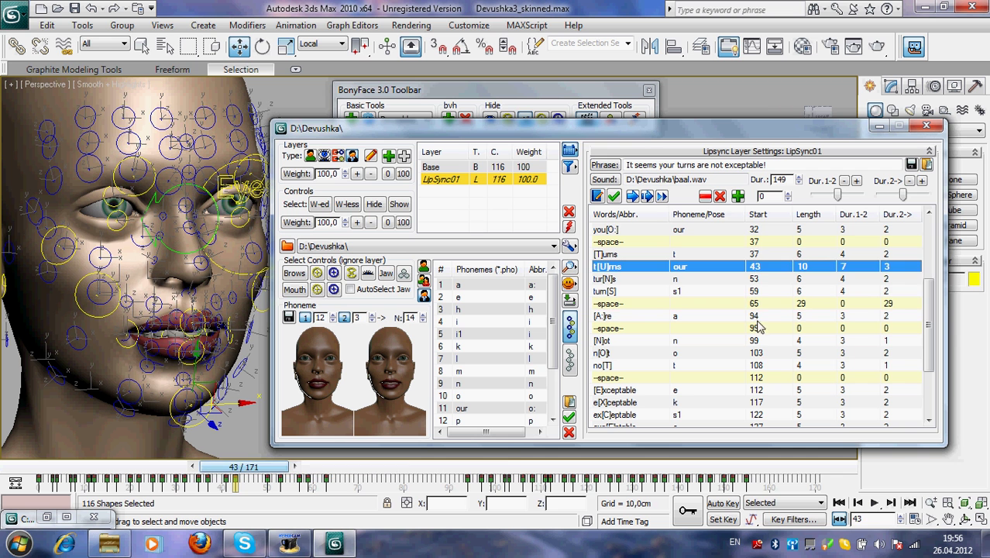
{"action": "left_click", "coordinate": [756, 317]}
{"action": "left_click", "coordinate": [757, 353]}
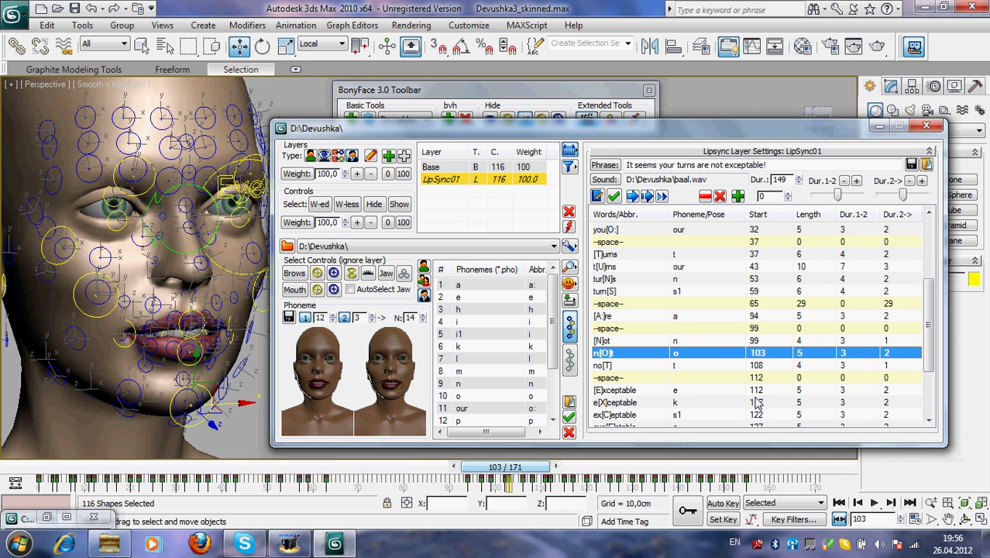
- Compare the poses at the start frames of letters in "seems" and "your", finishing on seem[S]
{"action": "scroll", "coordinate": [916, 343], "scroll_direction": "up", "scroll_amount": 4}
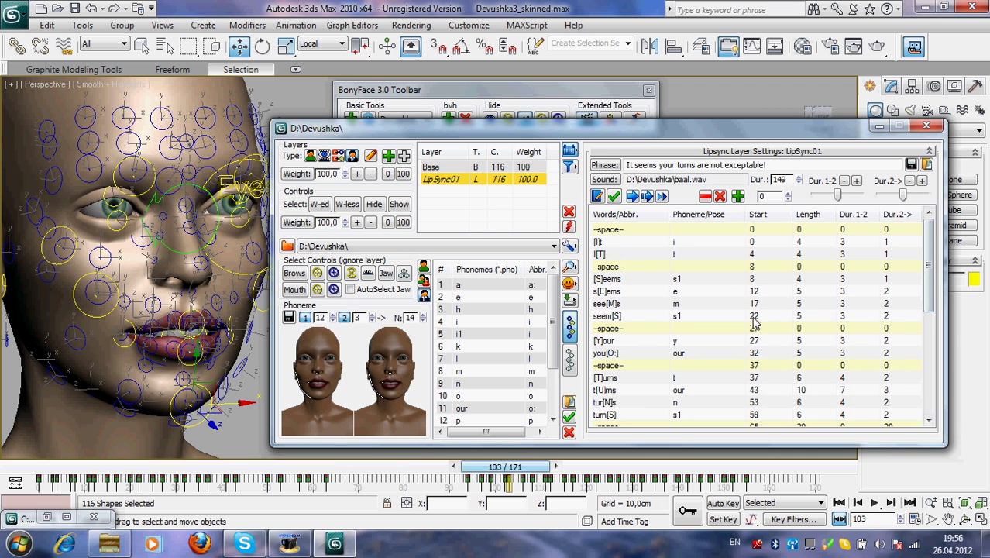
{"action": "left_click", "coordinate": [755, 316]}
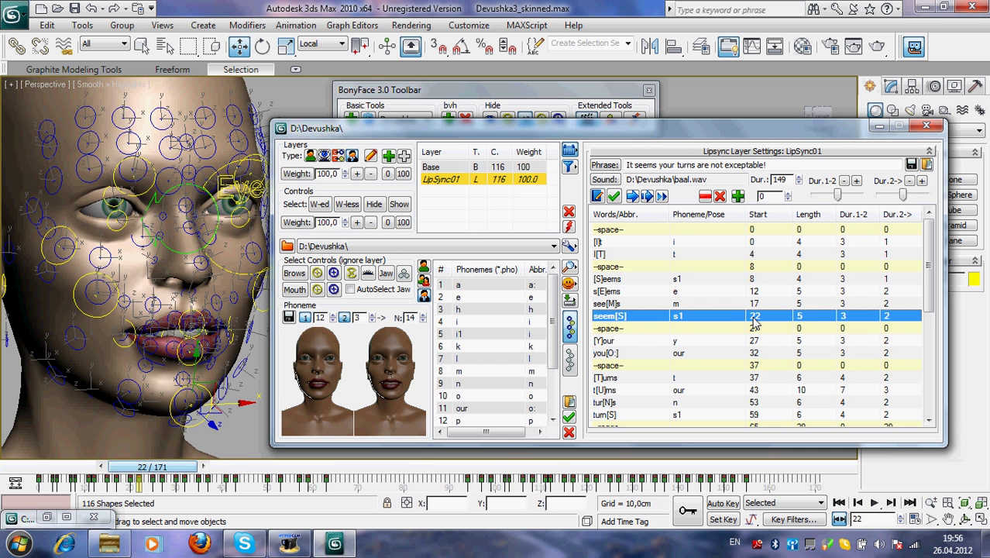
{"action": "left_click", "coordinate": [755, 280]}
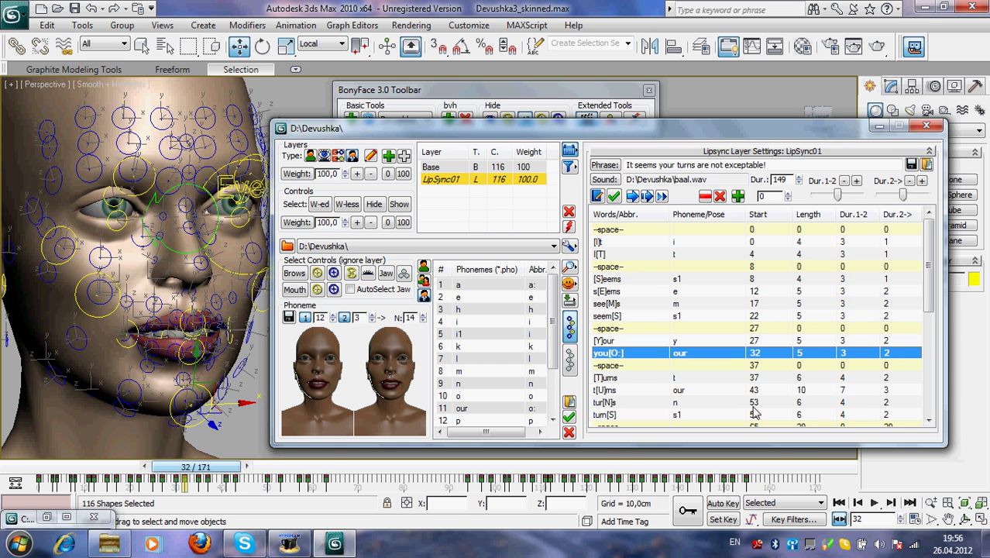
{"action": "left_click", "coordinate": [809, 401]}
{"action": "left_click_drag", "start_coordinate": [929, 285], "coordinate": [928, 250]}
{"action": "left_click", "coordinate": [756, 319]}
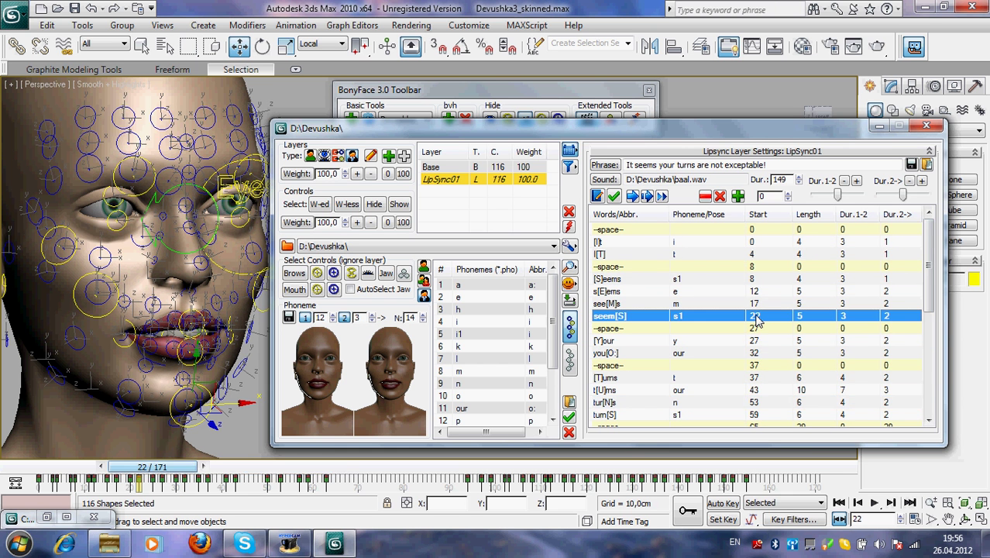
- Select the t[U]rns row, check its pose at frame 50, and scrub the timeline to frame 53
{"action": "left_click", "coordinate": [662, 393]}
{"action": "left_click_drag", "start_coordinate": [927, 288], "coordinate": [932, 341]}
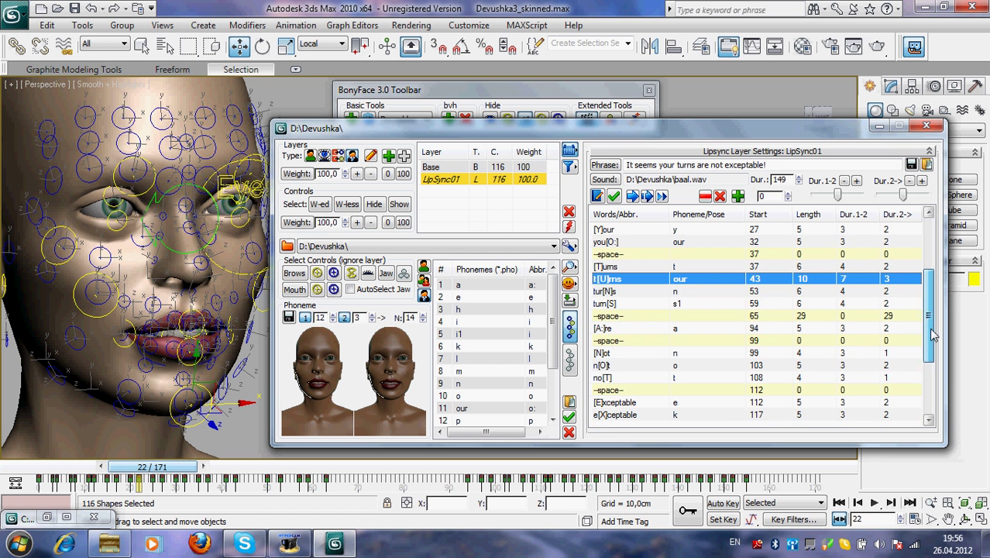
{"action": "scroll", "coordinate": [931, 329], "scroll_direction": "up", "scroll_amount": 2}
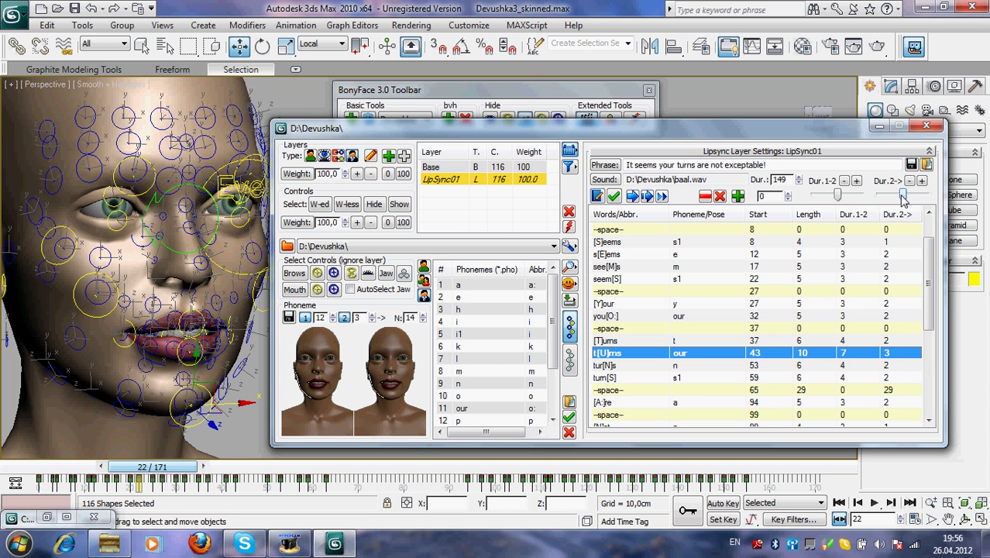
{"action": "left_click_drag", "start_coordinate": [800, 353], "coordinate": [848, 357]}
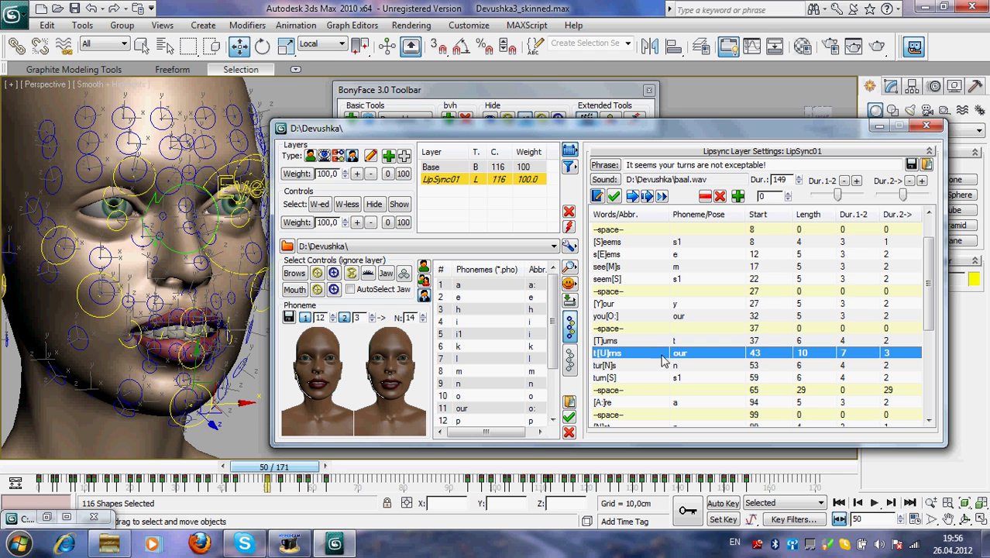
{"action": "mouse_move", "coordinate": [281, 470]}
{"action": "left_mouse_down"}
{"action": "mouse_move", "coordinate": [329, 469]}
{"action": "mouse_move", "coordinate": [270, 469]}
{"action": "mouse_move", "coordinate": [304, 469]}
{"action": "mouse_move", "coordinate": [293, 467]}
{"action": "left_mouse_up"}
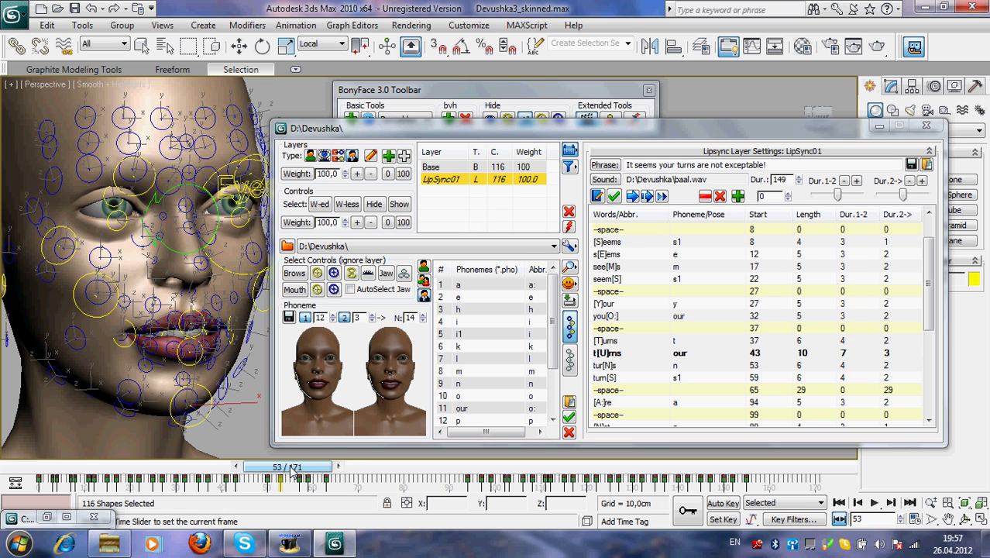
{"action": "key", "text": "w"}
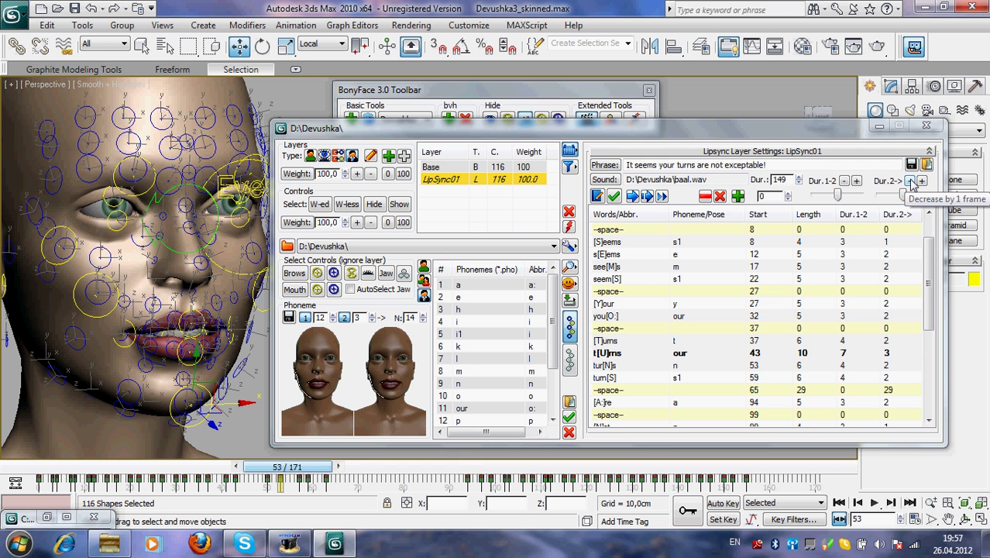
- Set the t[U]rns letter's Dur.1-2 to 9 and Dur.2-> to 1, and preview the pose at frame 52
{"action": "left_click", "coordinate": [820, 356]}
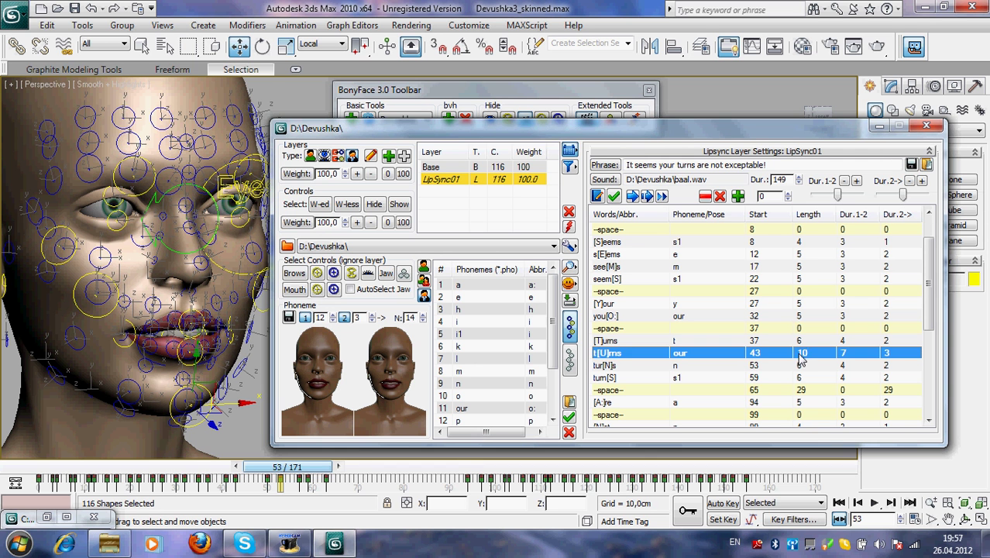
{"action": "left_click", "coordinate": [857, 183]}
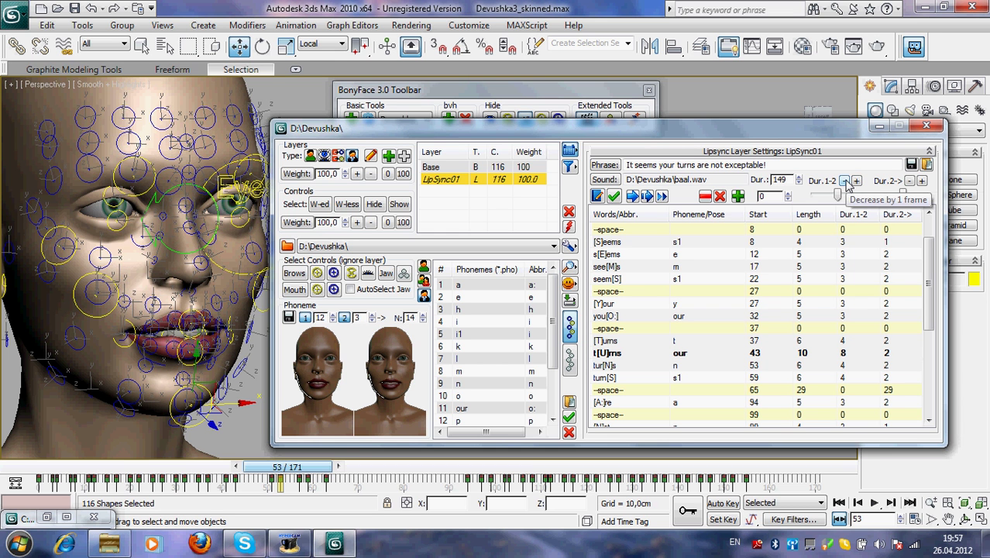
{"action": "left_click", "coordinate": [808, 355]}
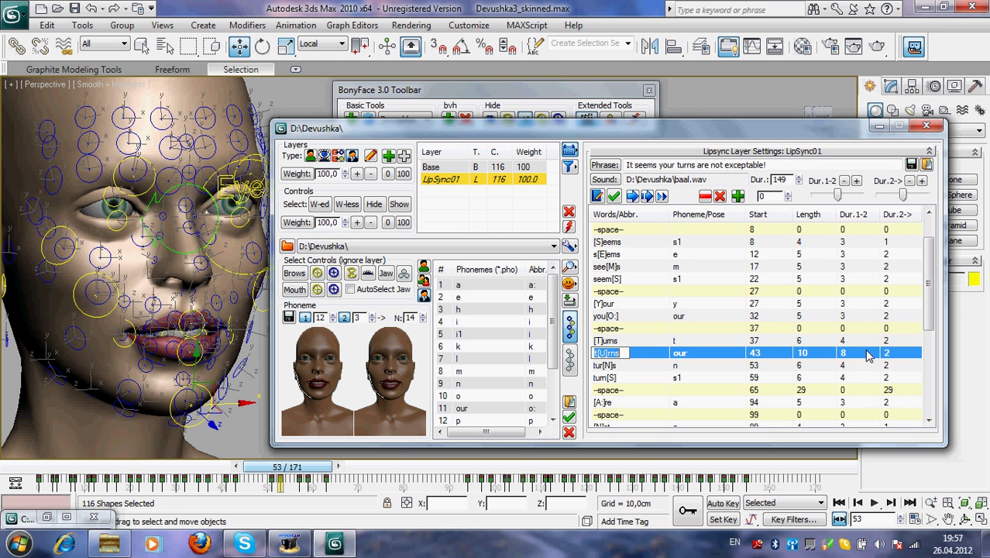
{"action": "left_click", "coordinate": [856, 182]}
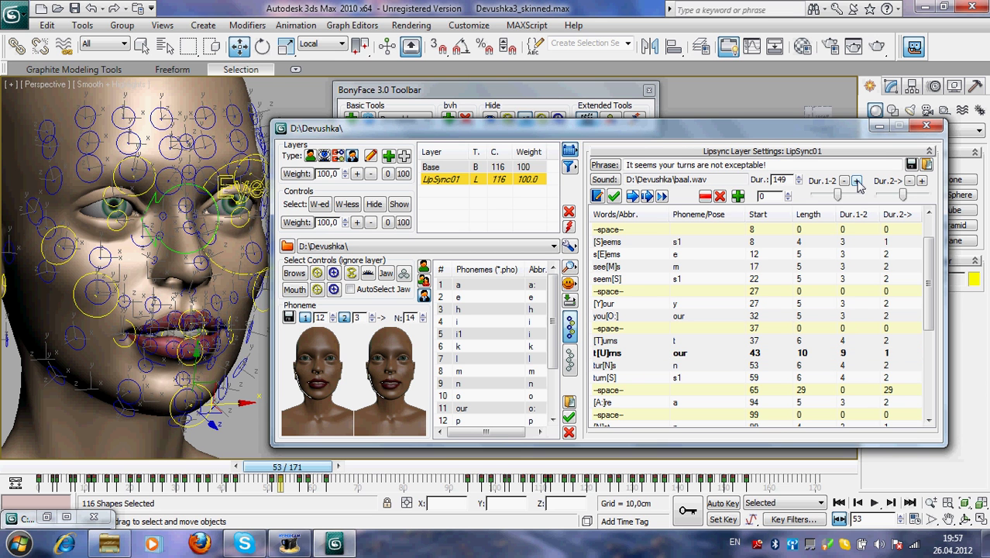
{"action": "left_click", "coordinate": [758, 354]}
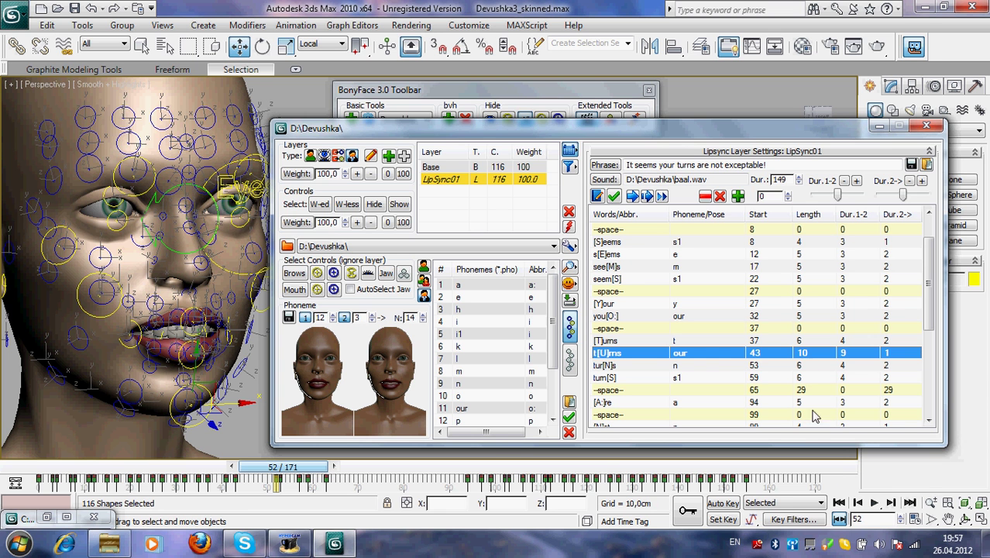
- Check the pose at frame 70, select the turn[S] row and shift its start to frame 62
{"action": "left_click_drag", "start_coordinate": [297, 467], "coordinate": [368, 470]}
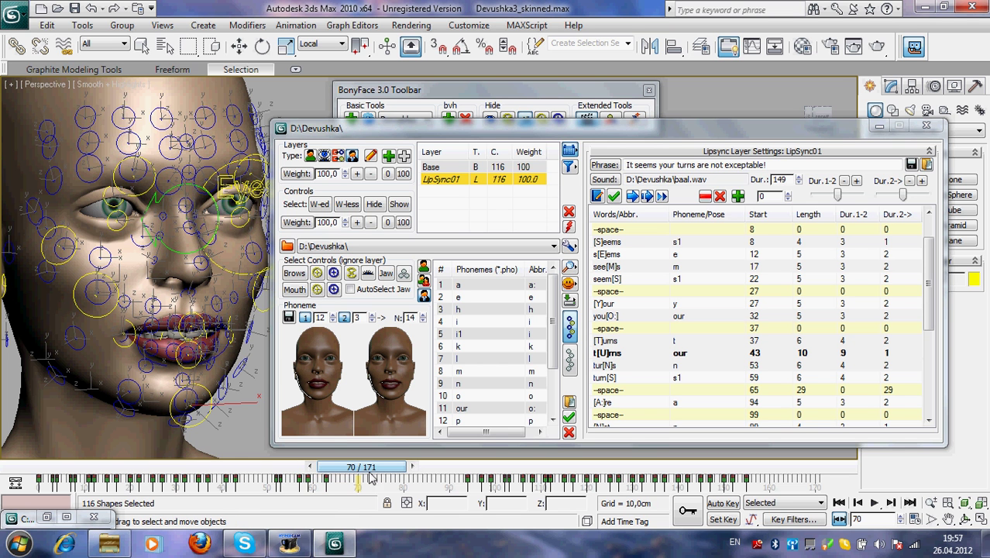
{"action": "key", "text": "w"}
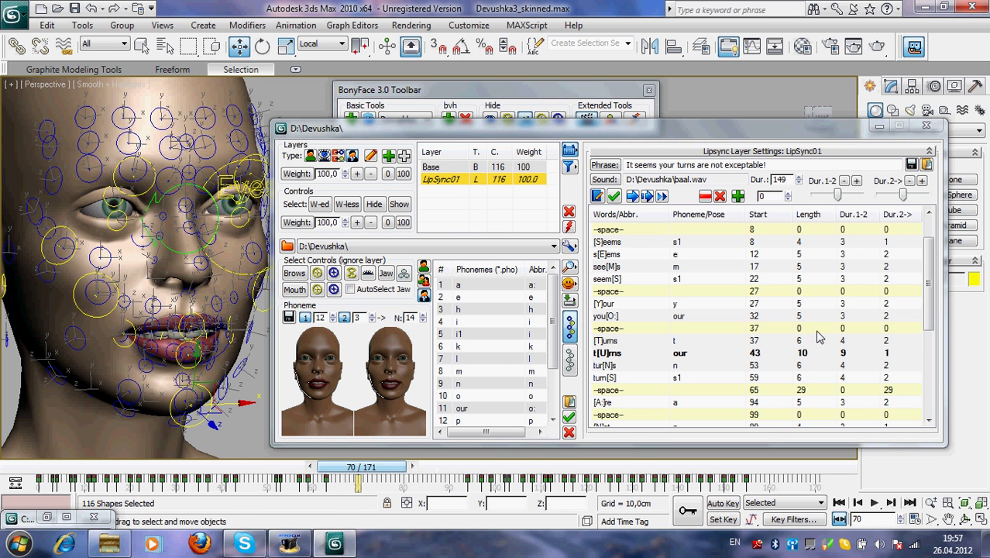
{"action": "left_click", "coordinate": [678, 379]}
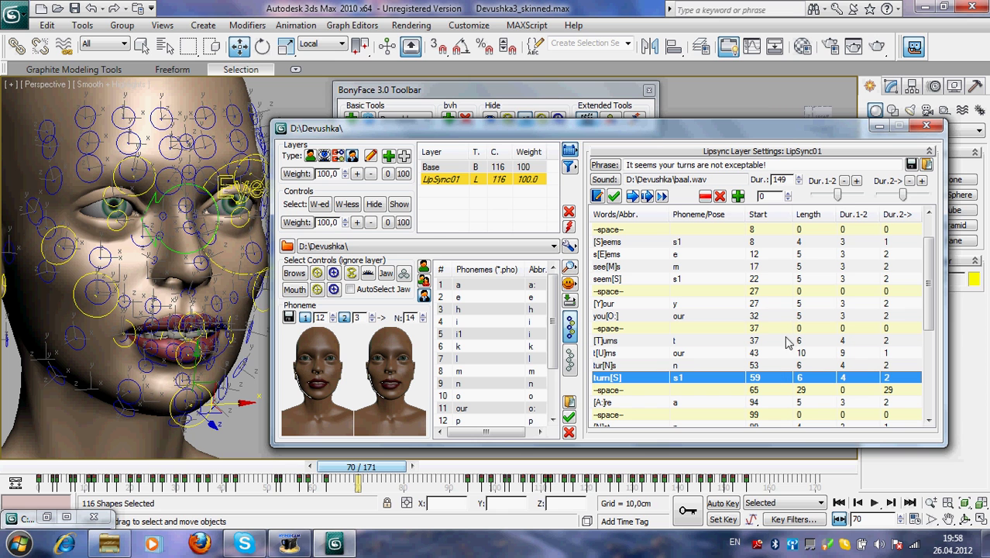
{"action": "left_click", "coordinate": [755, 385]}
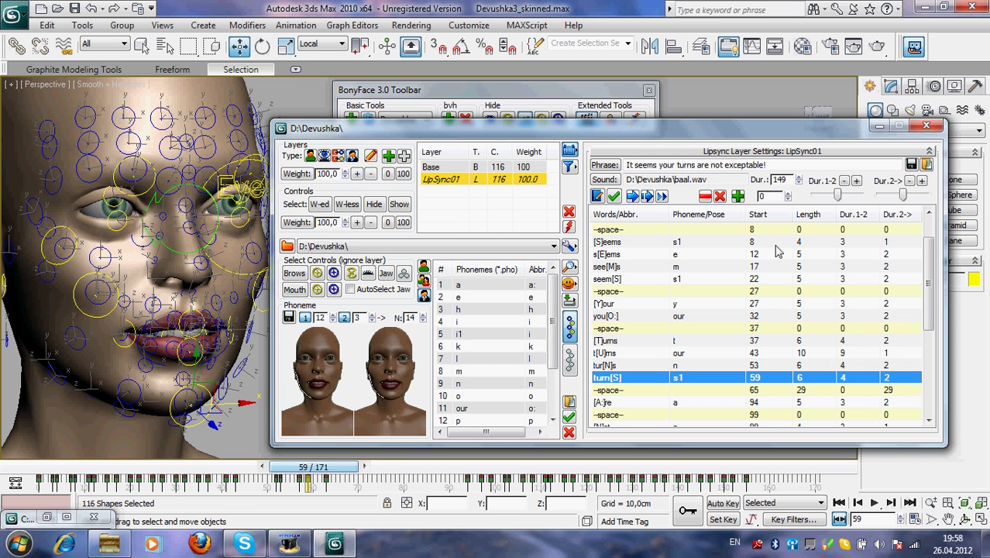
{"action": "left_click", "coordinate": [788, 197]}
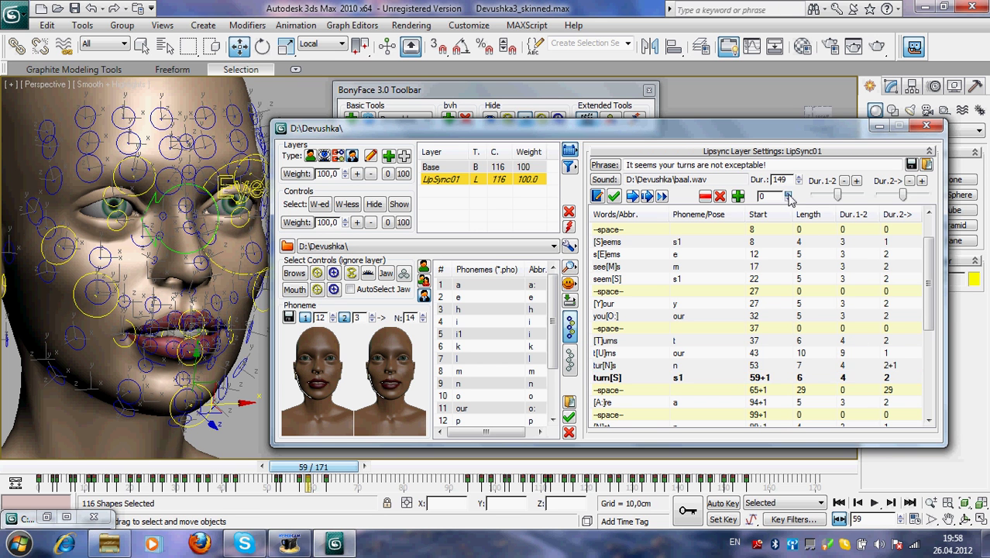
{"action": "left_click", "coordinate": [789, 196]}
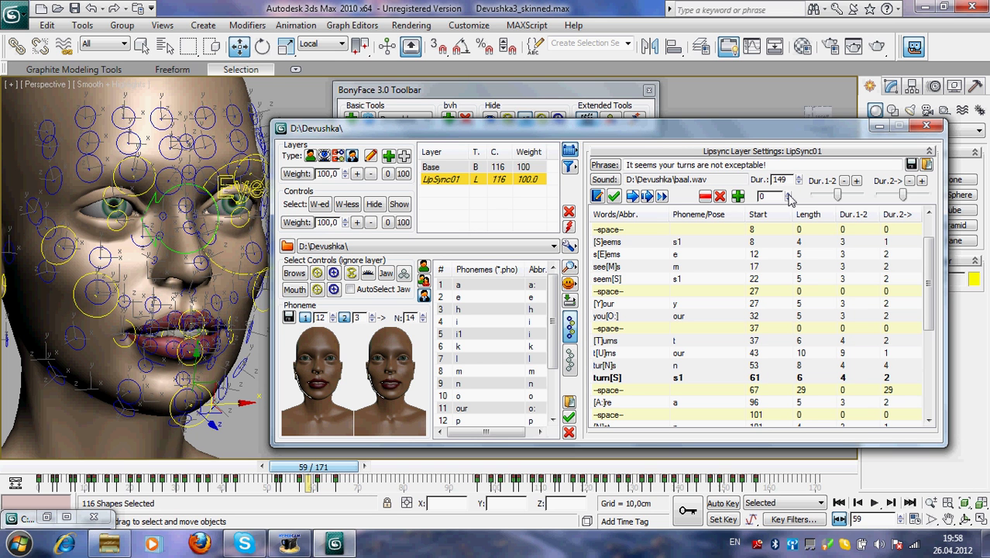
{"action": "left_click", "coordinate": [788, 194]}
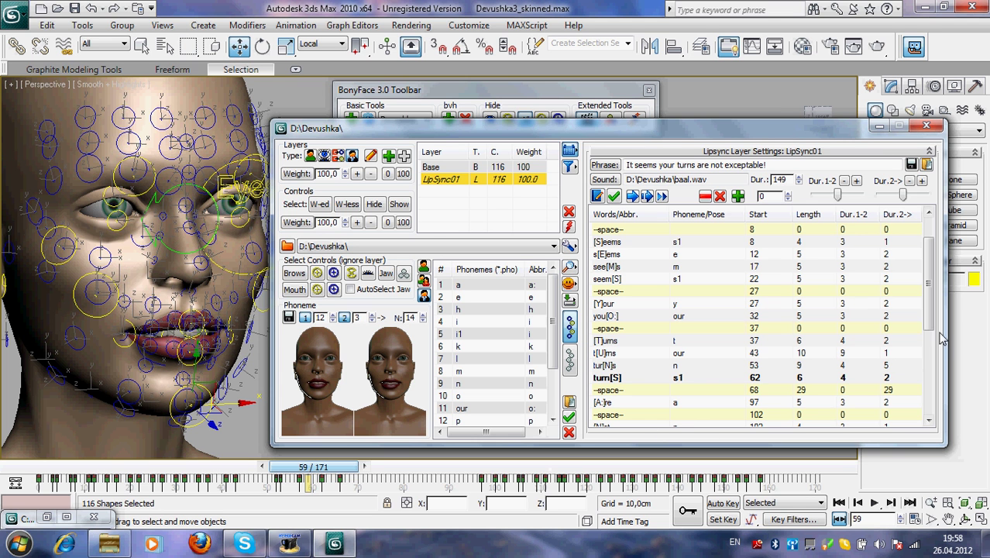
- Move the start of the [A:]re letter to frame 95, check its pose there, and scrub the timeline back to frame 0
{"action": "left_click", "coordinate": [624, 403]}
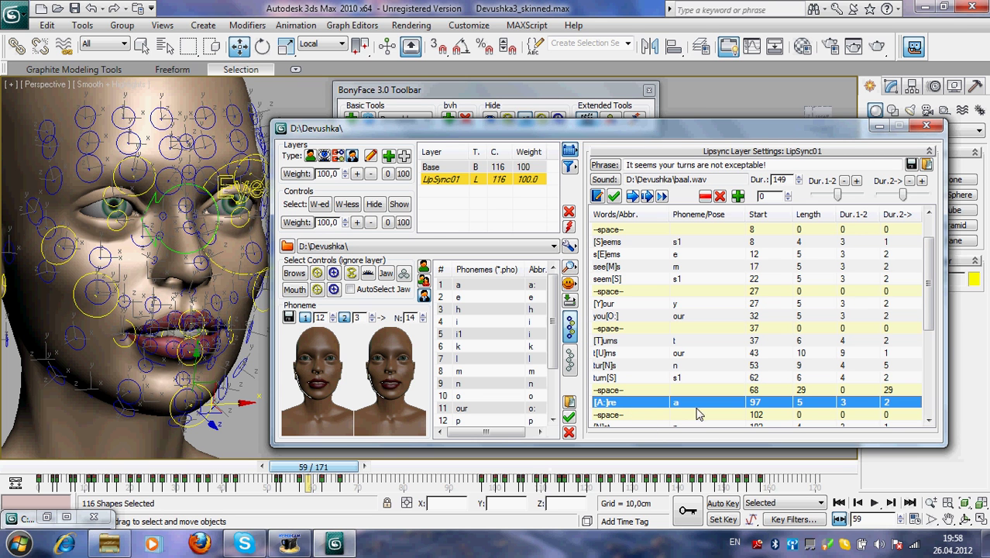
{"action": "left_click", "coordinate": [756, 409]}
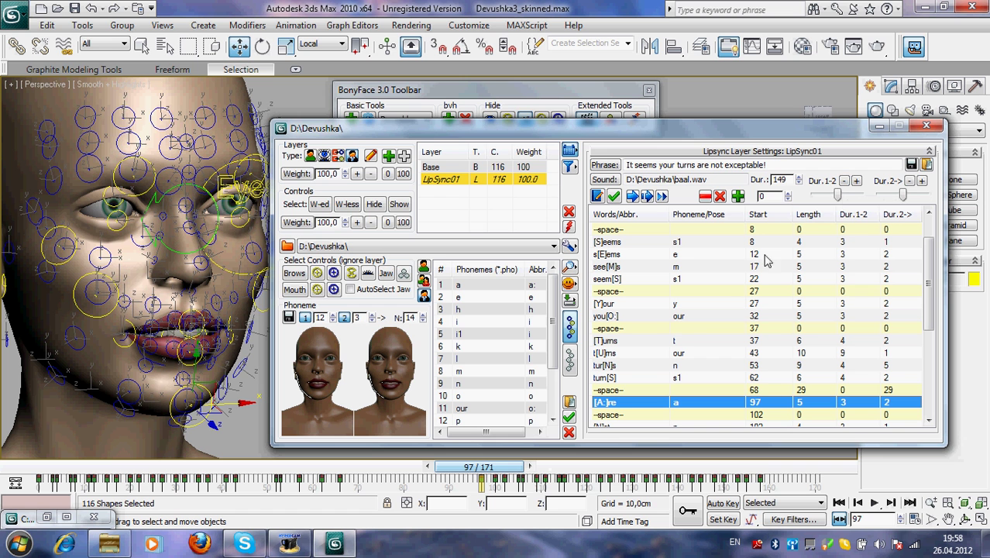
{"action": "left_click", "coordinate": [788, 198]}
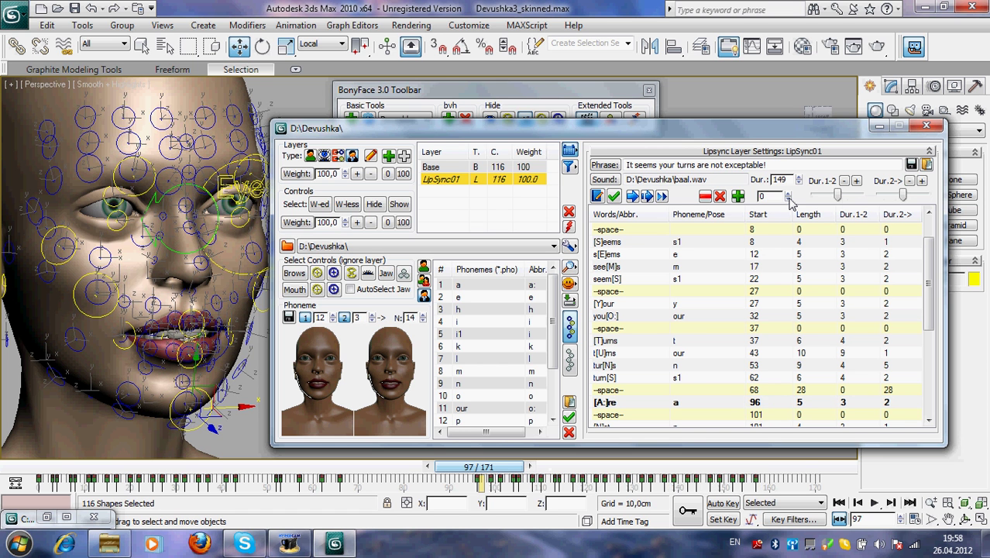
{"action": "left_click", "coordinate": [789, 198]}
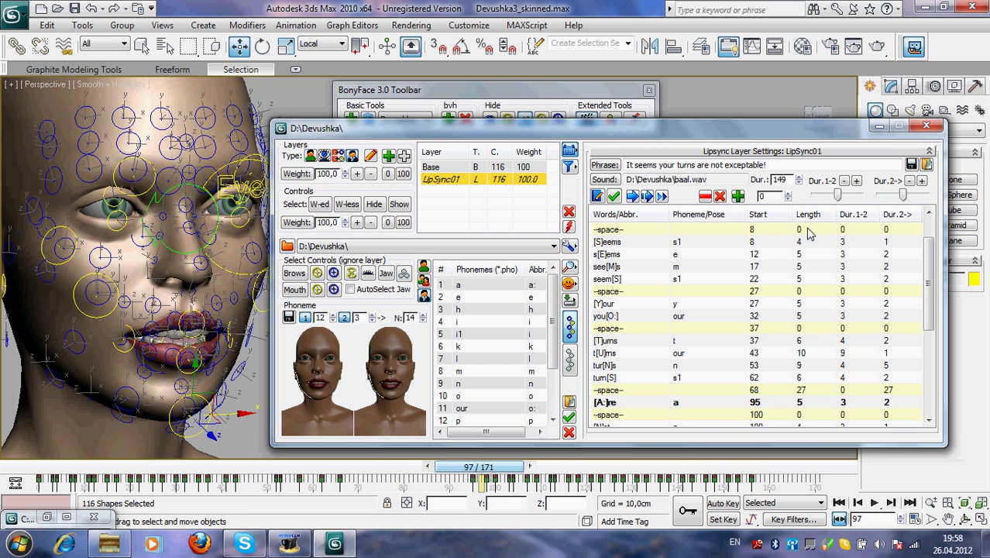
{"action": "left_click", "coordinate": [752, 402]}
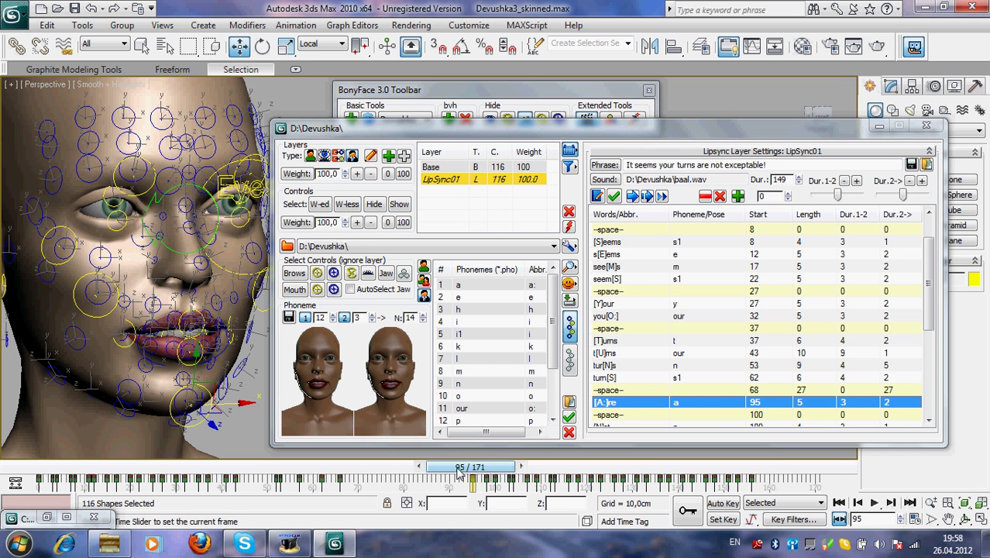
{"action": "left_click_drag", "start_coordinate": [458, 472], "coordinate": [3, 463]}
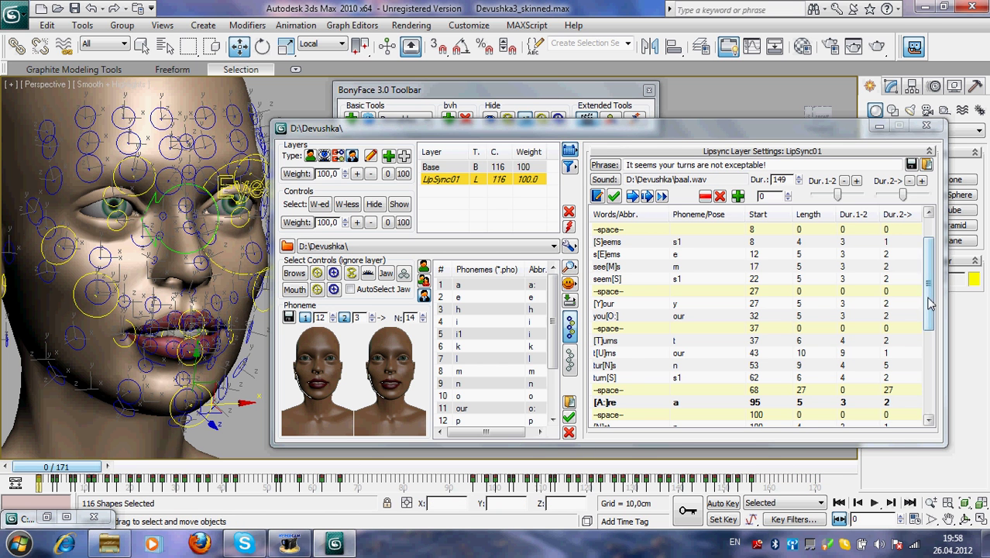
- Save the lipsync layer settings to a .bls file named LipSync04 in the Devushka folder
{"action": "left_click_drag", "start_coordinate": [930, 304], "coordinate": [933, 232]}
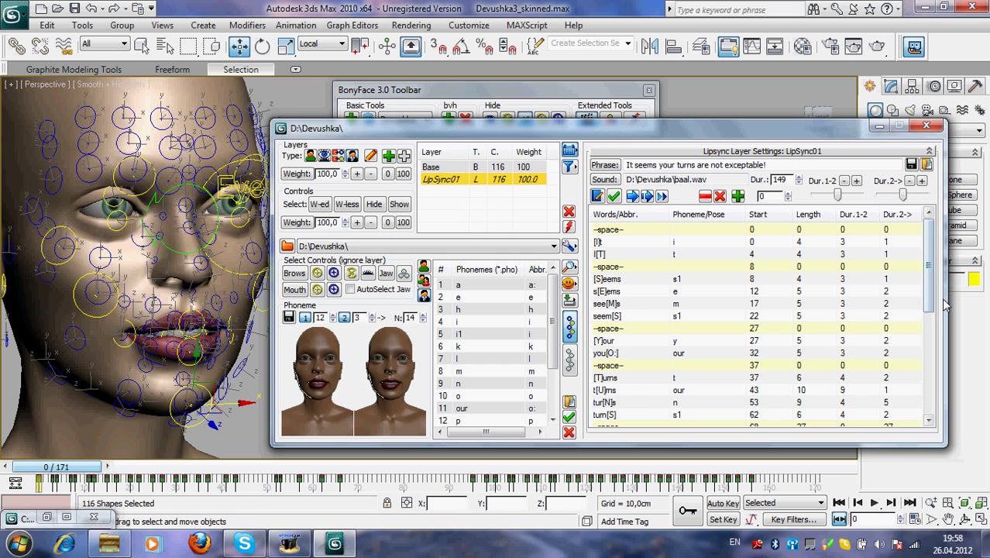
{"action": "left_click_drag", "start_coordinate": [929, 267], "coordinate": [931, 236]}
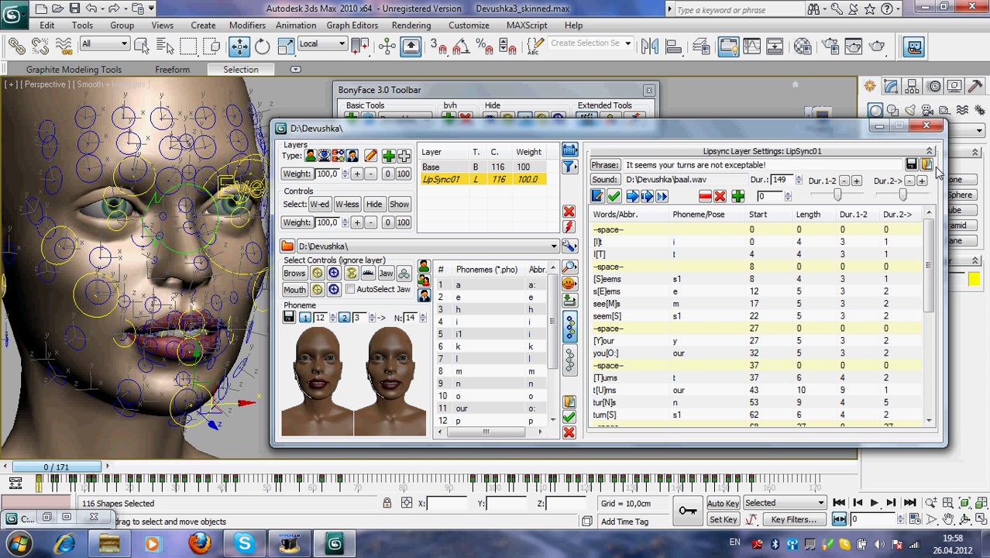
{"action": "left_click", "coordinate": [911, 165]}
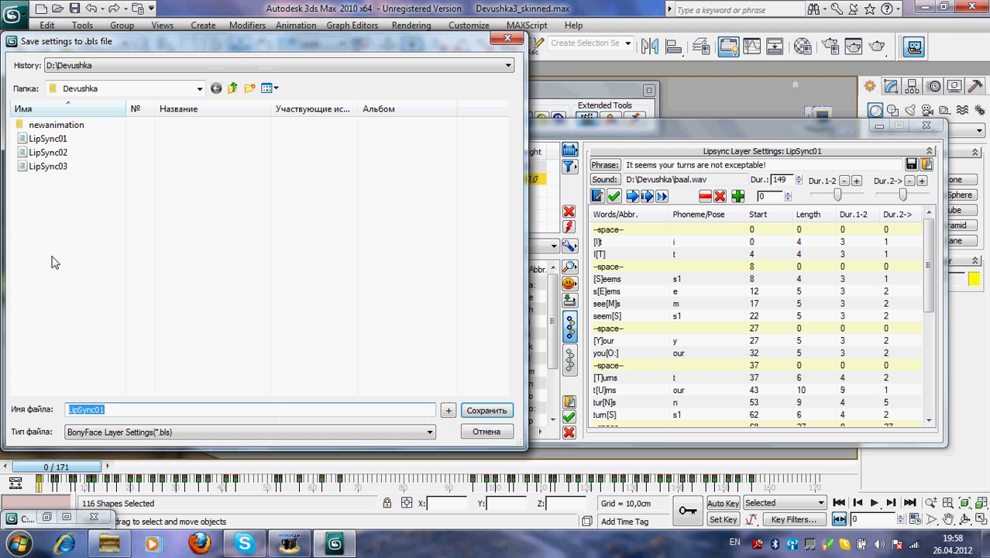
{"action": "left_click", "coordinate": [119, 409]}
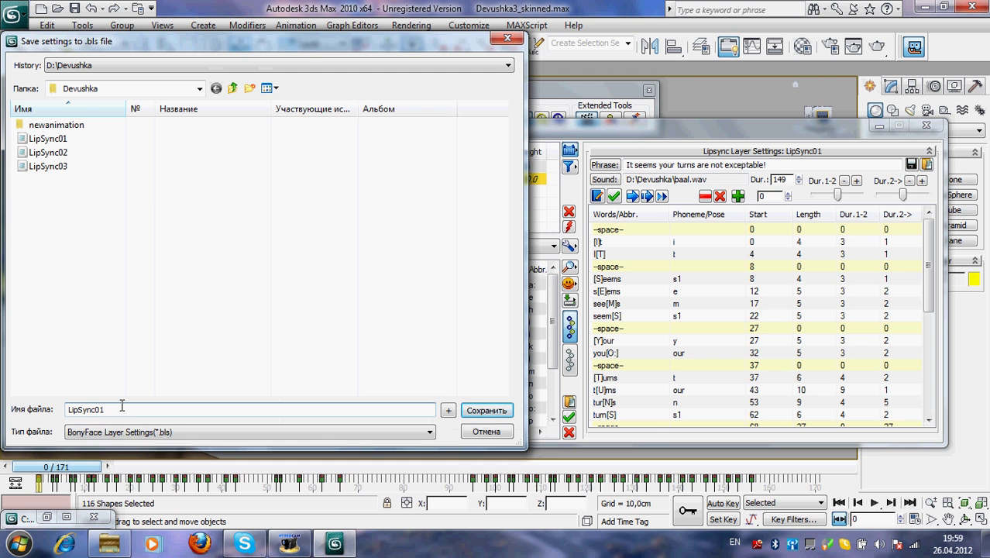
{"action": "key", "text": "BackSpace"}
{"action": "type", "text": "5"}
{"action": "key", "text": "BackSpace"}
{"action": "type", "text": "4"}
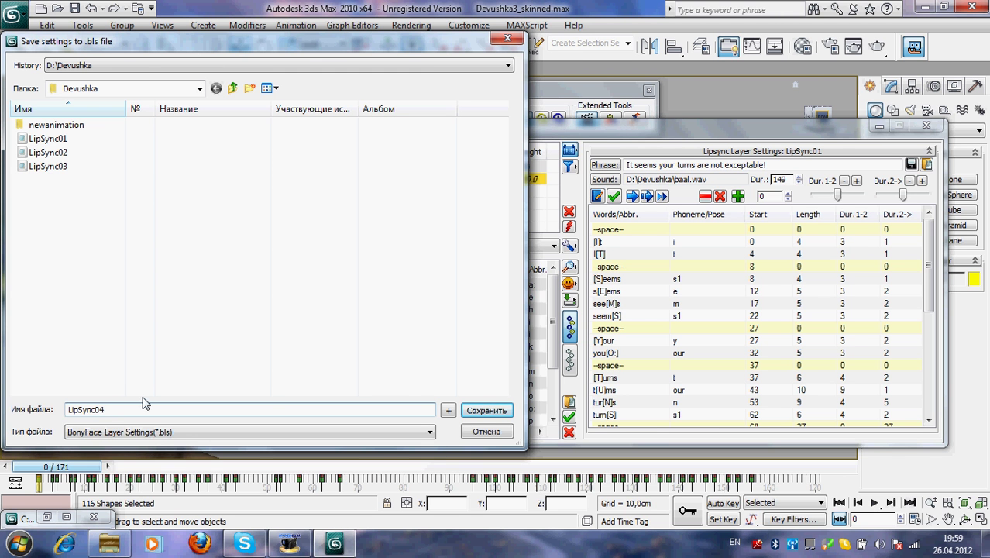
{"action": "left_click", "coordinate": [486, 411]}
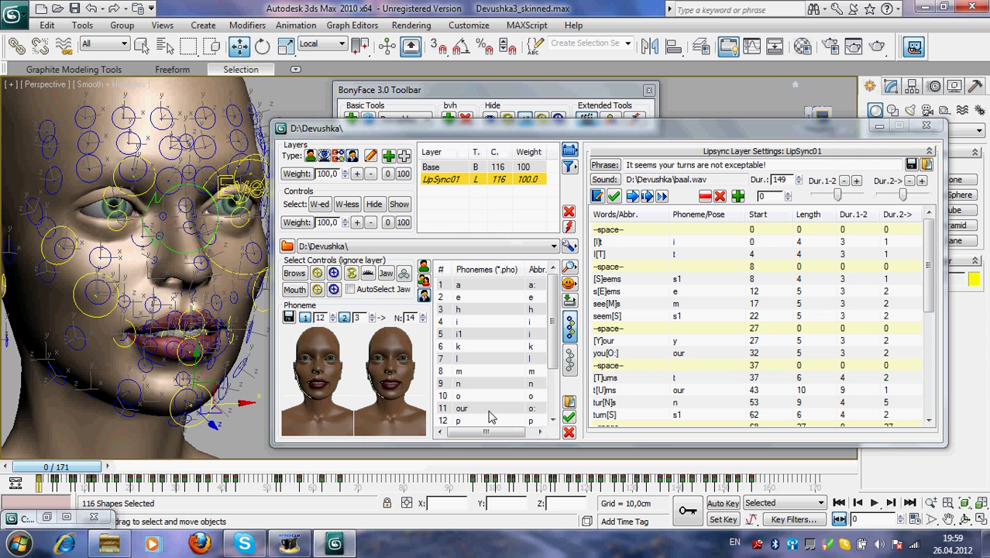
- Delete the LipSync01 layer and add a new empty lipsync layer
{"action": "left_click", "coordinate": [484, 182]}
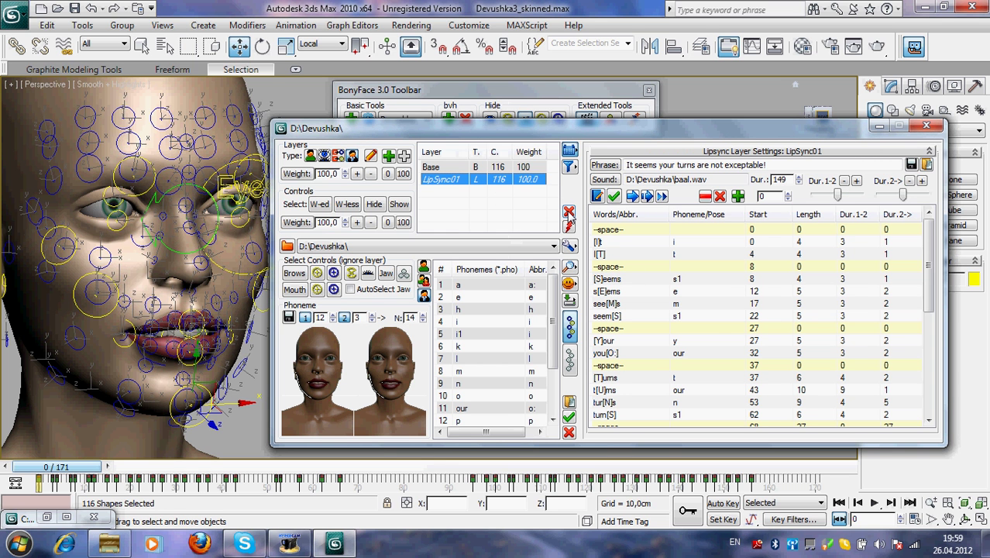
{"action": "left_click", "coordinate": [569, 211]}
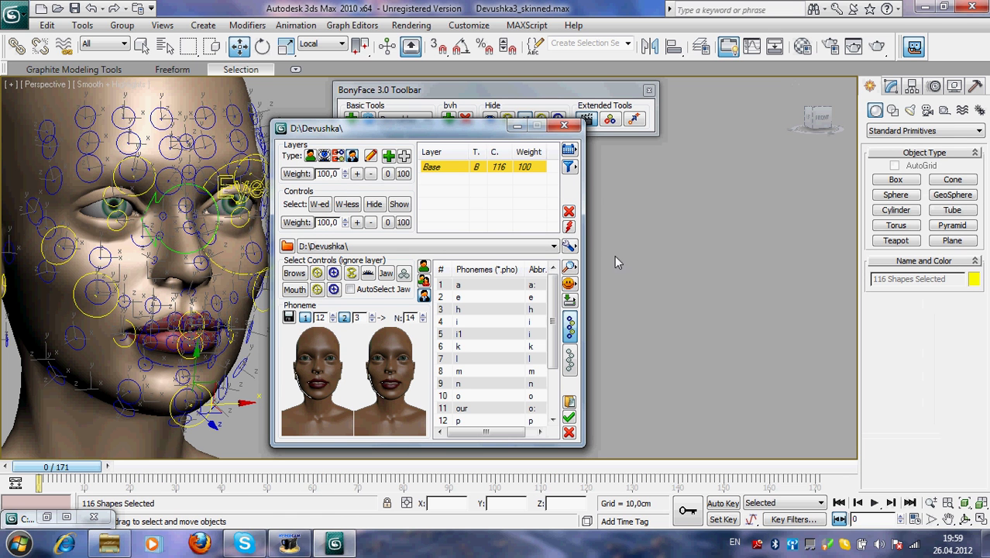
{"action": "left_click", "coordinate": [389, 158]}
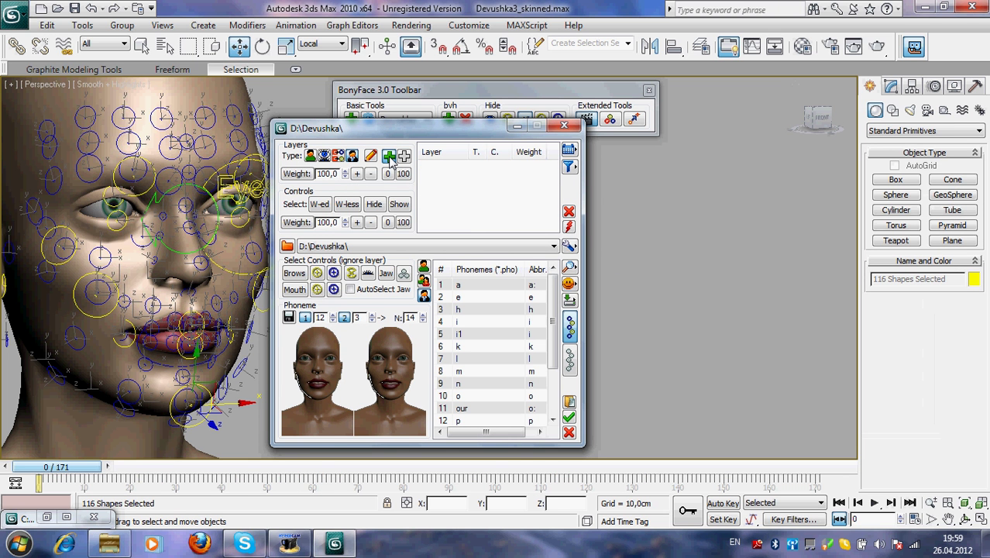
{"action": "left_click", "coordinate": [389, 157]}
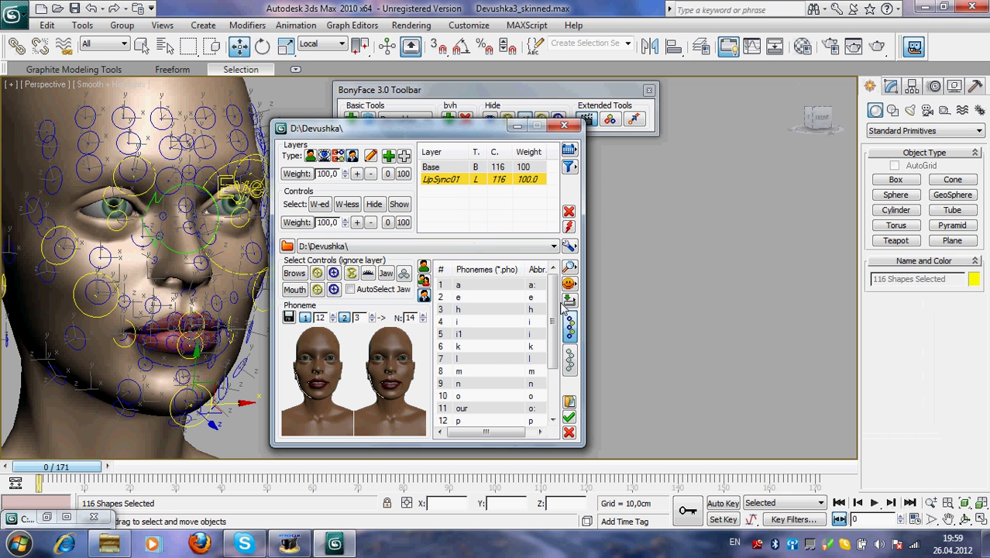
- Play the animation with the empty lipsync layer, stop it and return to frame 0
{"action": "left_click", "coordinate": [874, 504]}
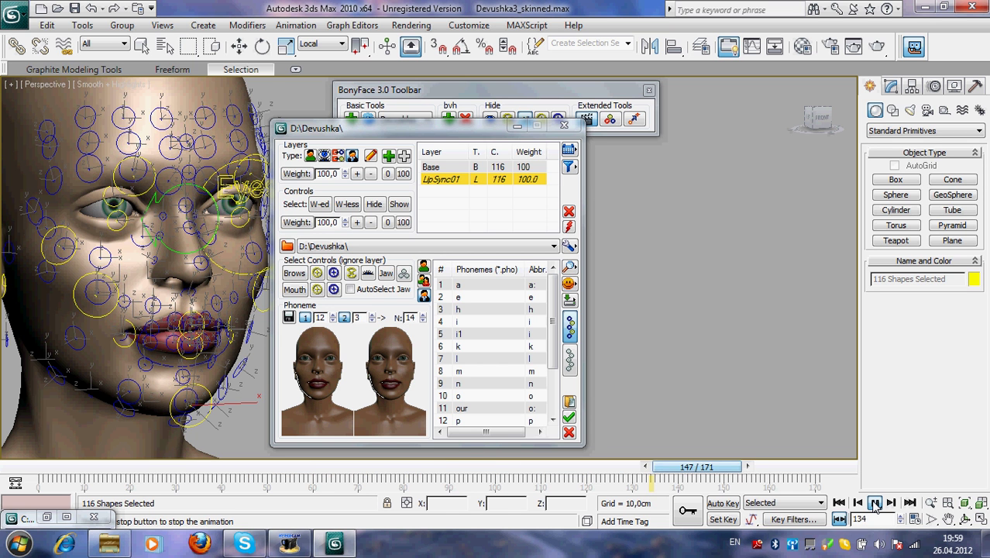
{"action": "left_click", "coordinate": [874, 503]}
{"action": "left_click", "coordinate": [840, 502]}
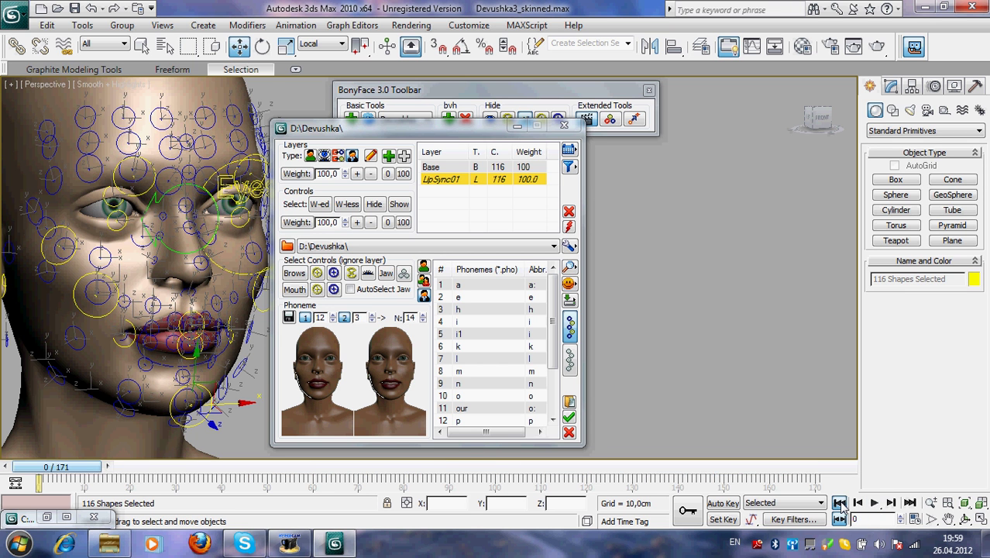
- Open the new layer's lipsync settings, load the LipSync04 file, and apply the phonemes to create keys
{"action": "left_click_drag", "start_coordinate": [482, 132], "coordinate": [513, 118]}
{"action": "left_click", "coordinate": [601, 154]}
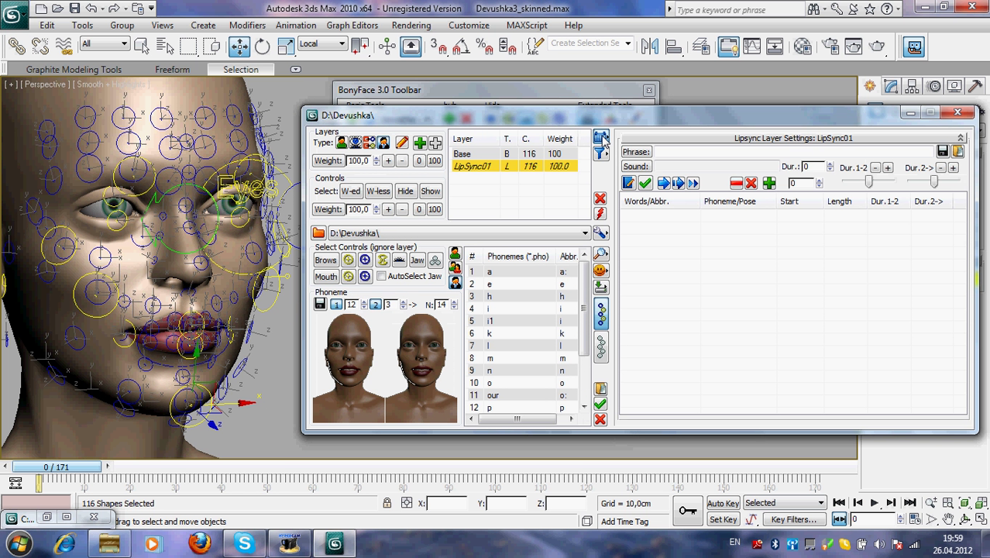
{"action": "left_click_drag", "start_coordinate": [867, 120], "coordinate": [845, 121]}
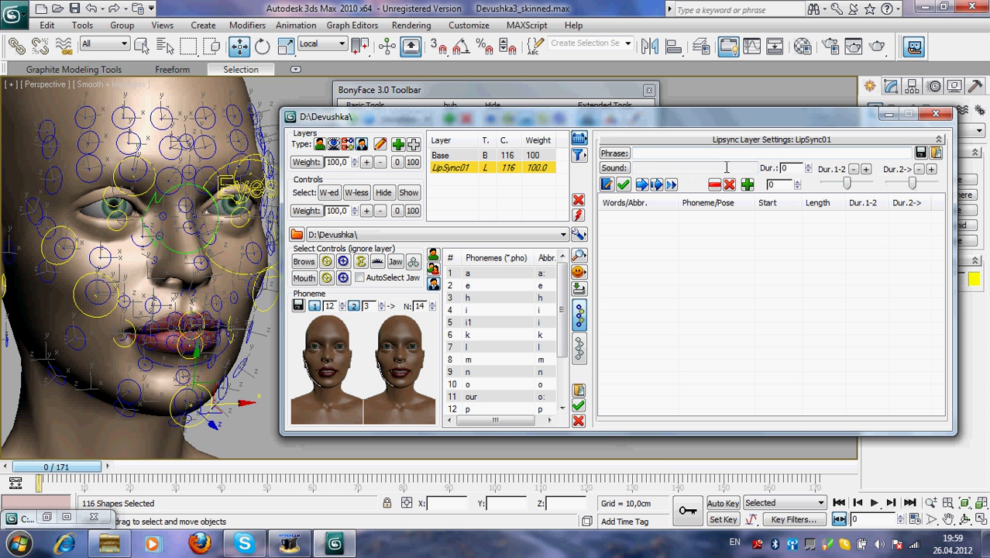
{"action": "left_click", "coordinate": [936, 153]}
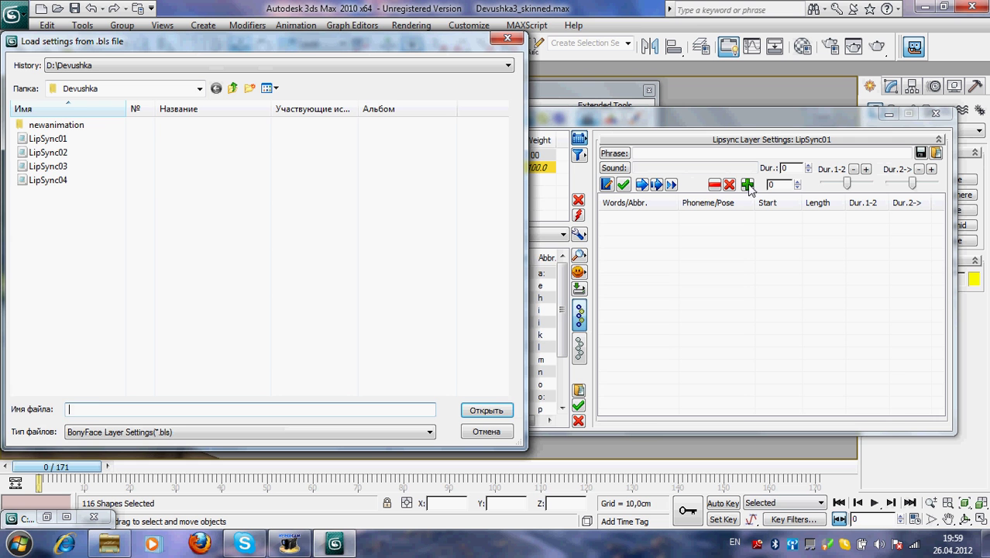
{"action": "left_click", "coordinate": [78, 181]}
{"action": "left_click", "coordinate": [486, 431]}
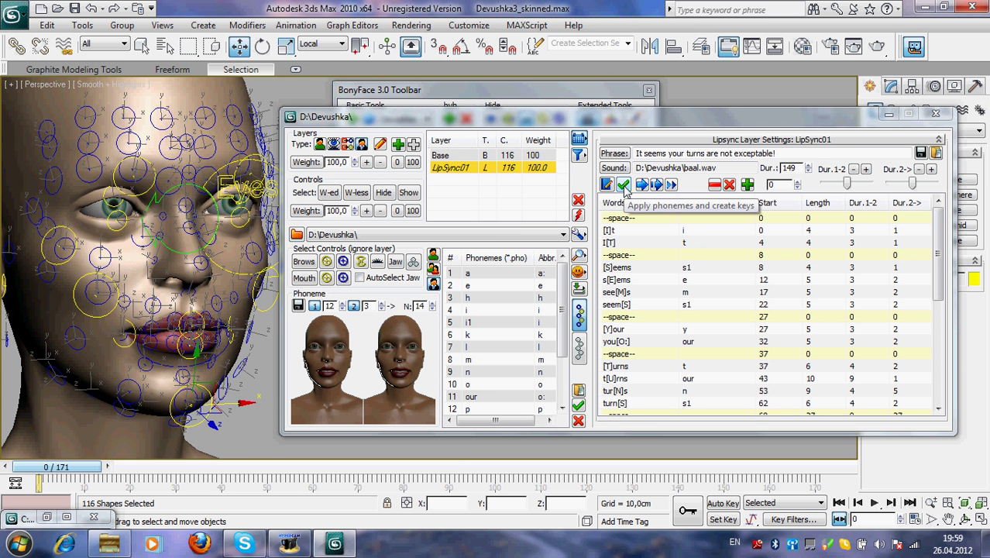
{"action": "left_click", "coordinate": [622, 185]}
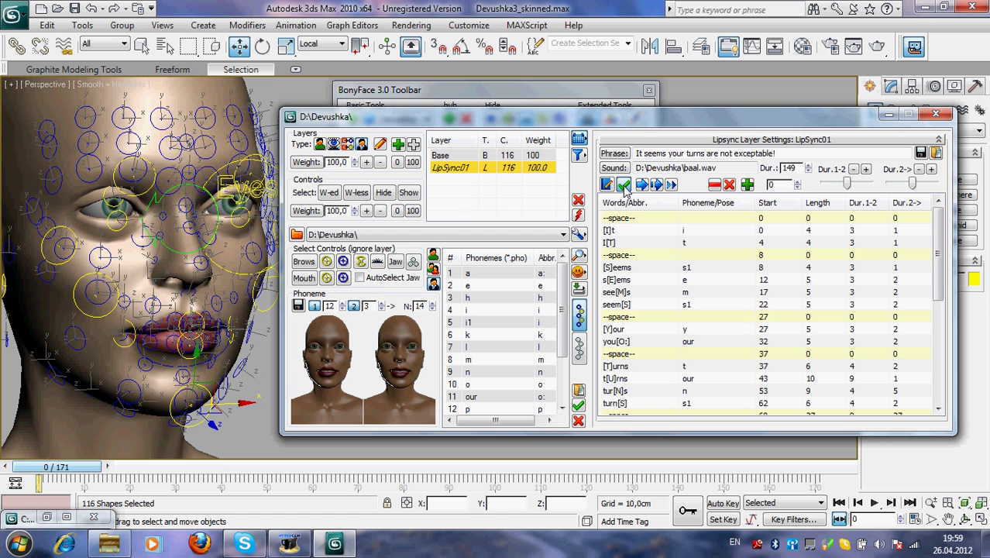
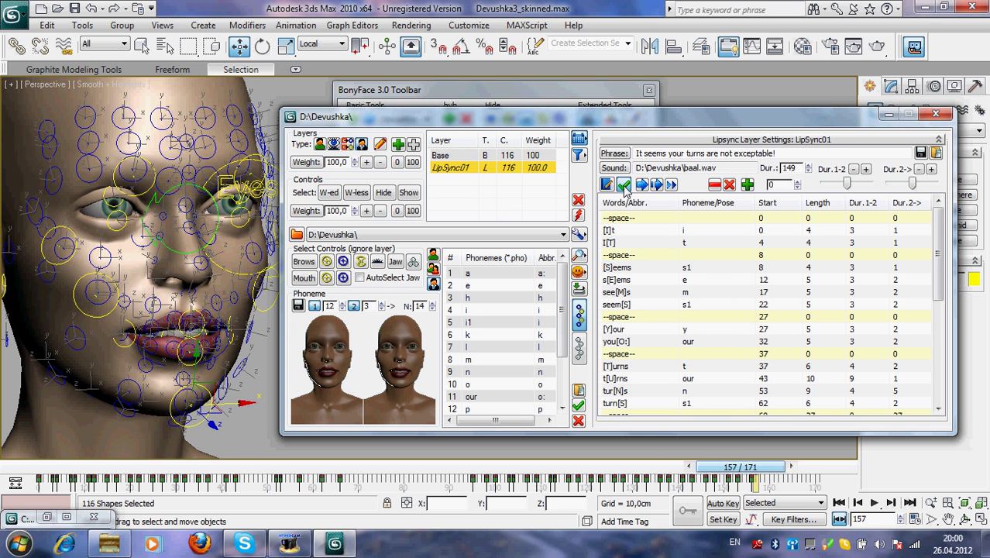
{"action": "left_click", "coordinate": [623, 186]}
- Play the regenerated lipsync animation from frame 0, return to the start, and reposition the BonyFace layer window
{"action": "left_click_drag", "start_coordinate": [756, 129], "coordinate": [768, 110]}
{"action": "left_click", "coordinate": [838, 503]}
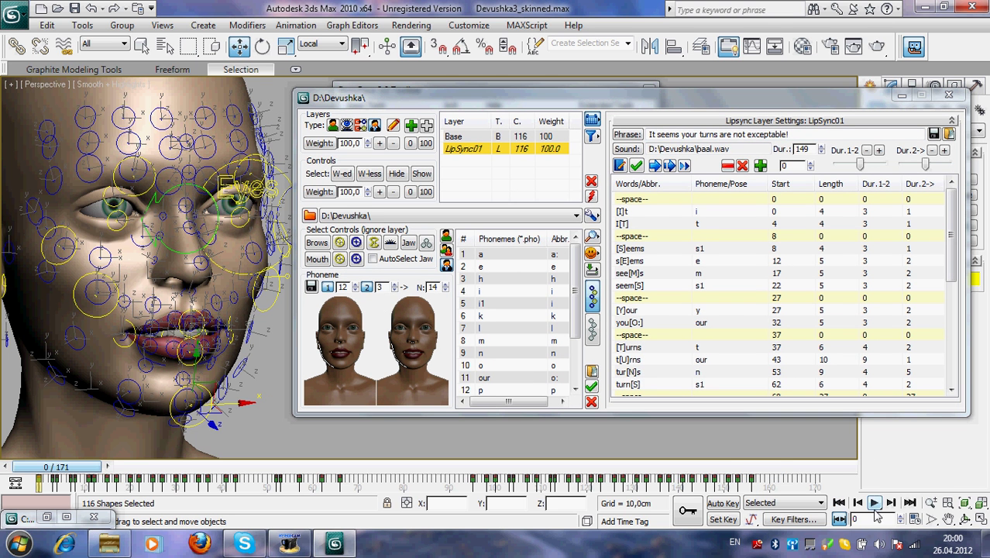
{"action": "left_click", "coordinate": [873, 503]}
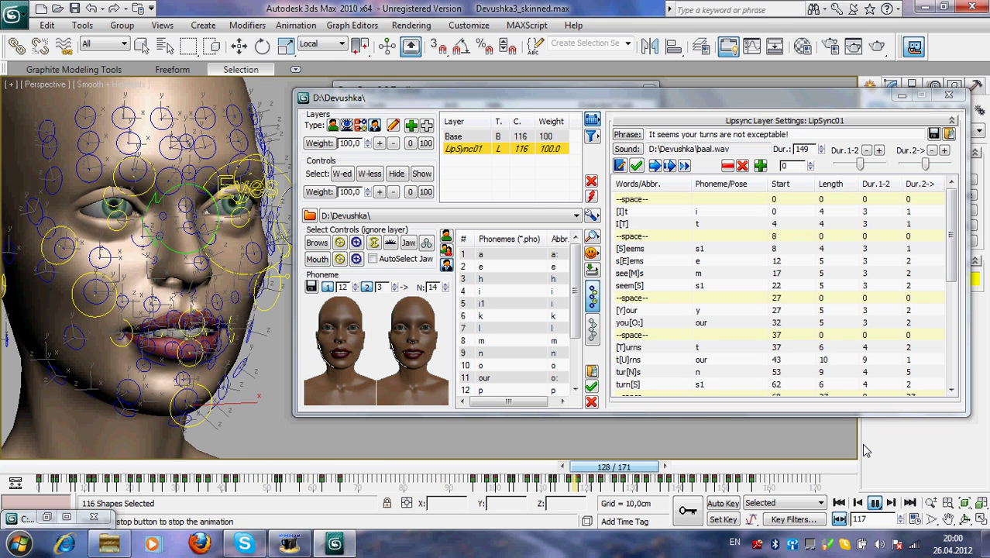
{"action": "left_click", "coordinate": [839, 503]}
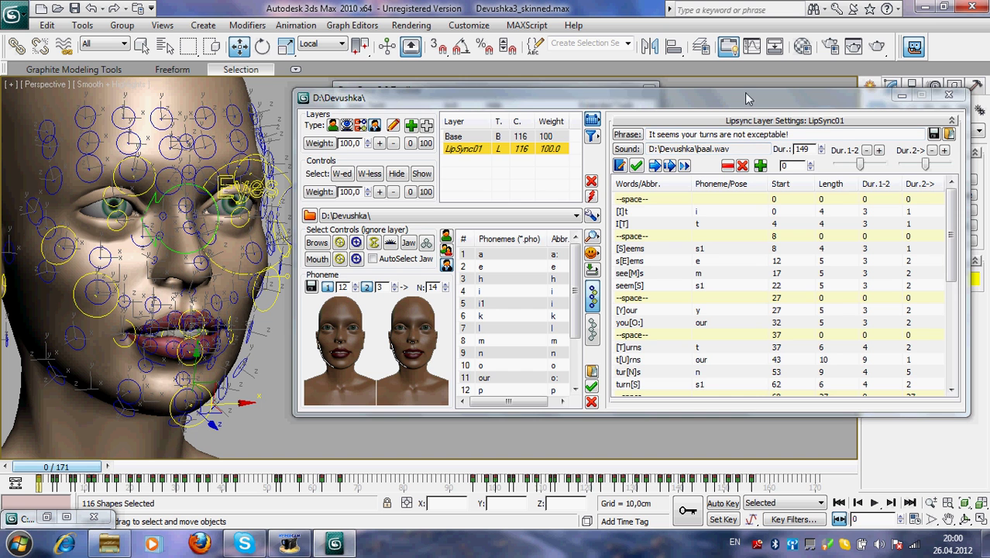
{"action": "left_click_drag", "start_coordinate": [746, 97], "coordinate": [742, 138]}
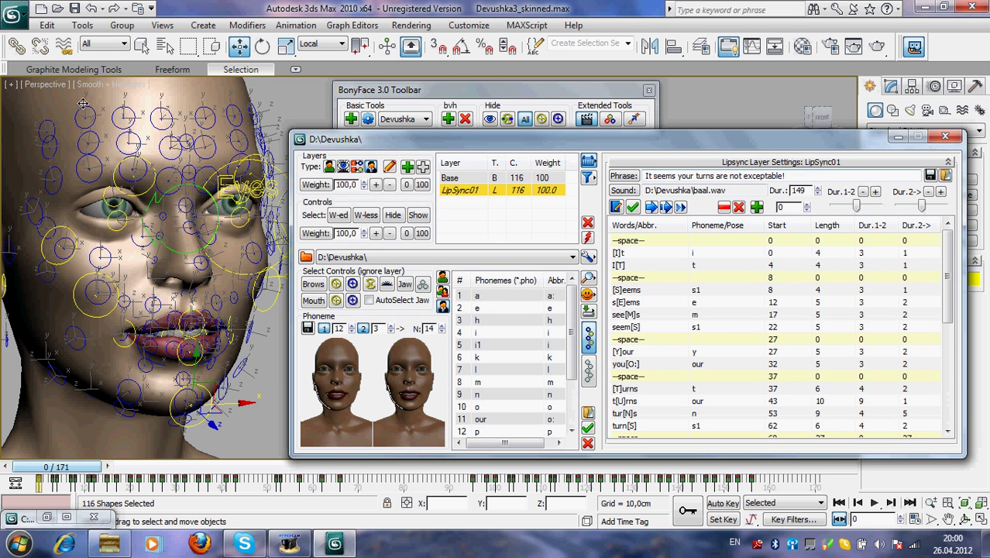
- Hide all facial controls in the viewport, play the lipsync animation, stop it and return to frame 0
{"action": "left_click", "coordinate": [525, 122]}
{"action": "left_click", "coordinate": [526, 120]}
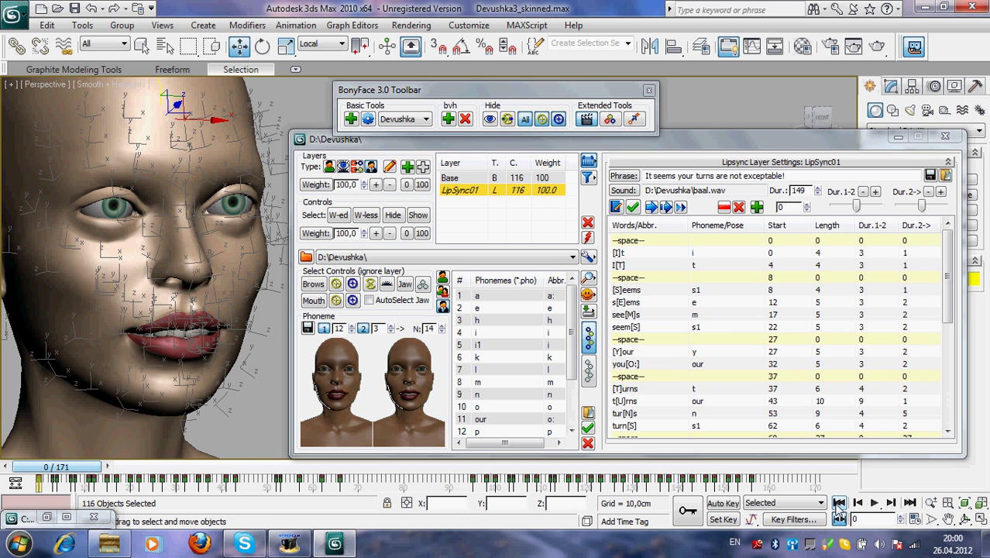
{"action": "left_click", "coordinate": [873, 503]}
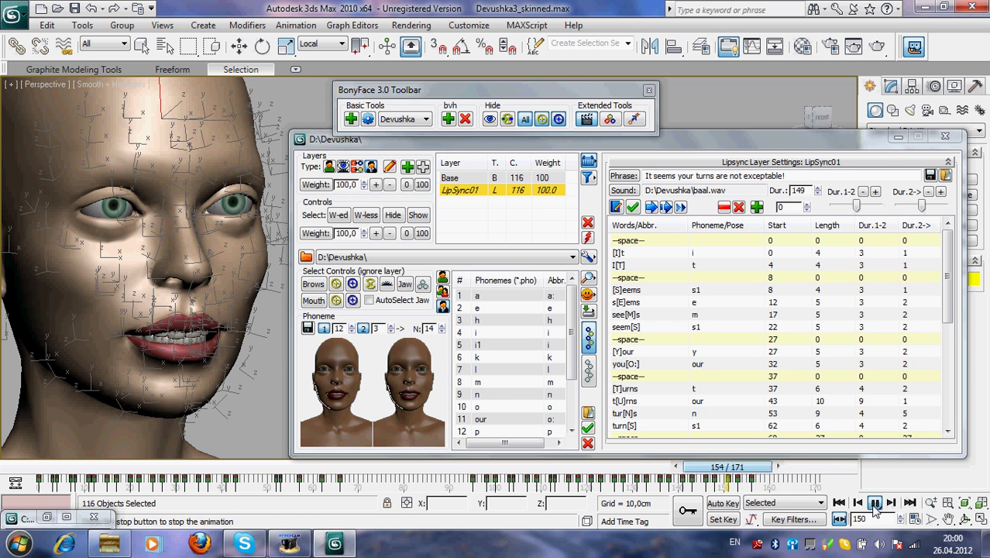
{"action": "left_click", "coordinate": [873, 503]}
{"action": "left_click", "coordinate": [839, 504]}
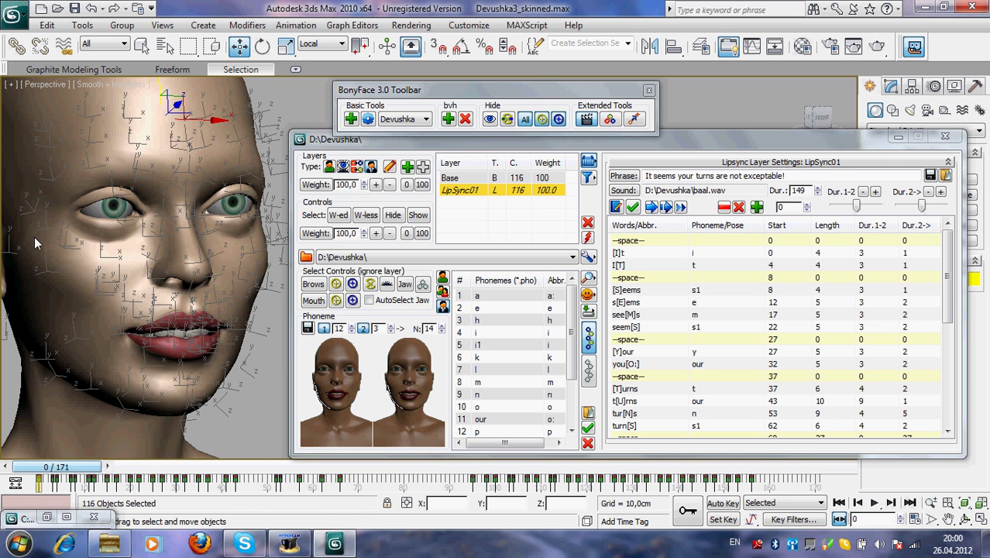
- Switch the viewport to Wireframe shading, play the lipsync animation, stop it and return to frame 0
{"action": "left_click", "coordinate": [89, 85]}
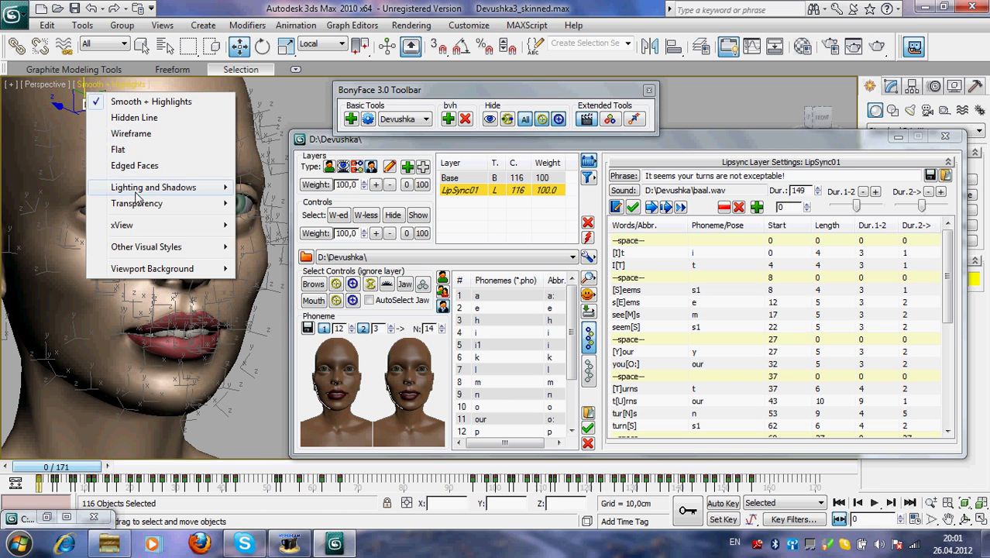
{"action": "left_click", "coordinate": [134, 135]}
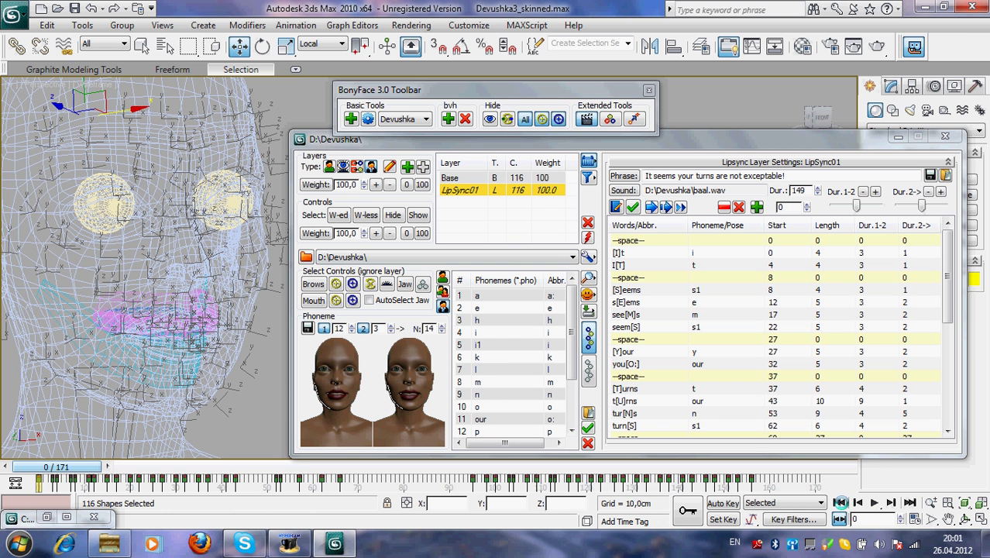
{"action": "left_click", "coordinate": [873, 503]}
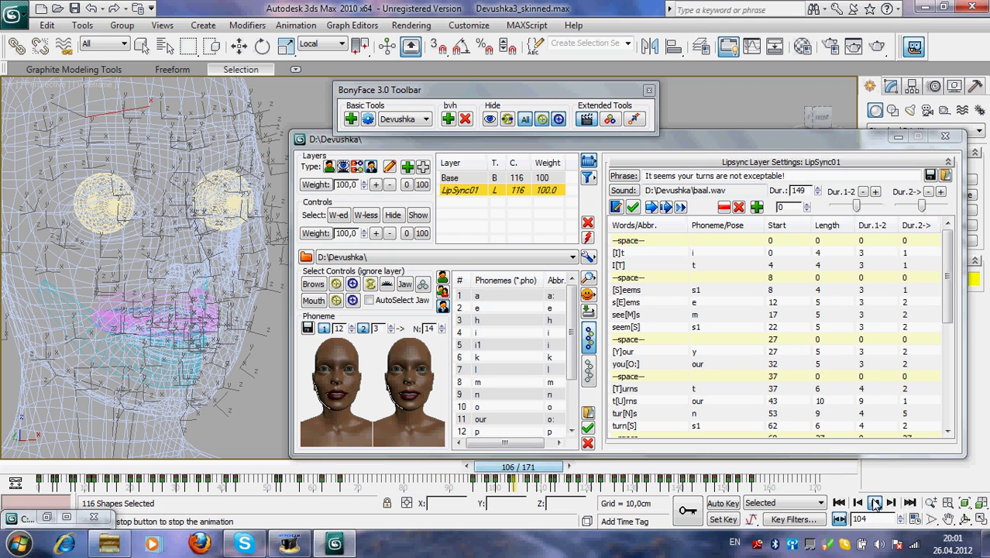
{"action": "left_click", "coordinate": [874, 502]}
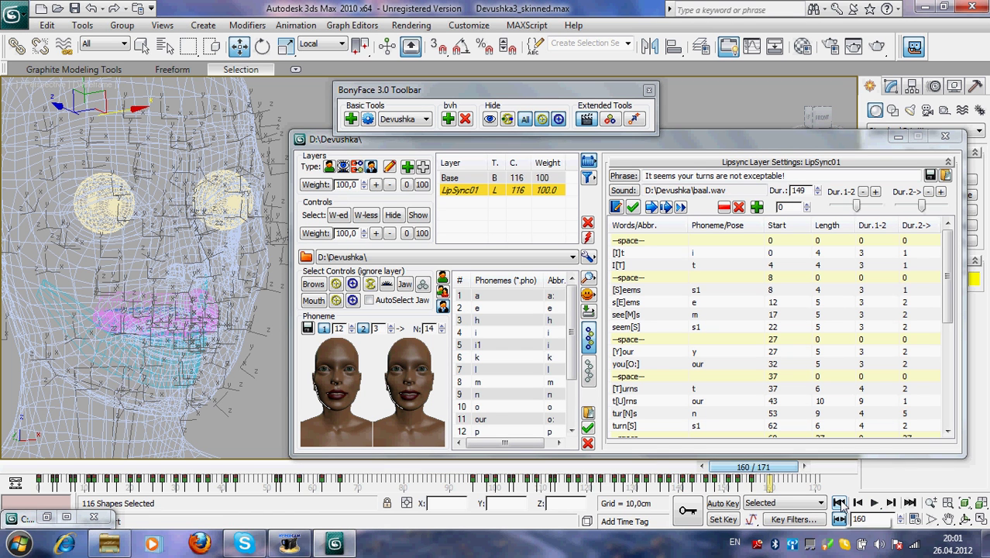
{"action": "left_click", "coordinate": [839, 502]}
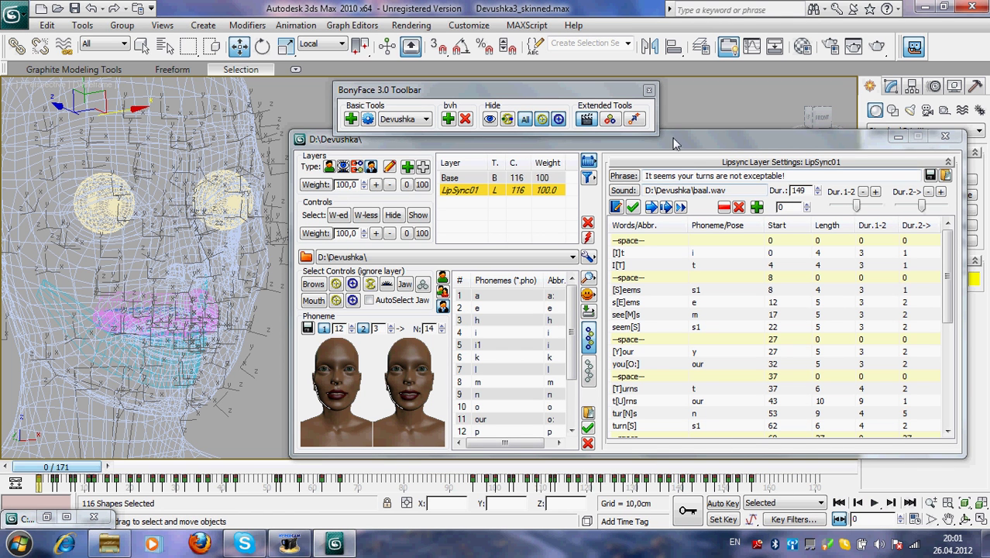
{"action": "left_click", "coordinate": [706, 145]}
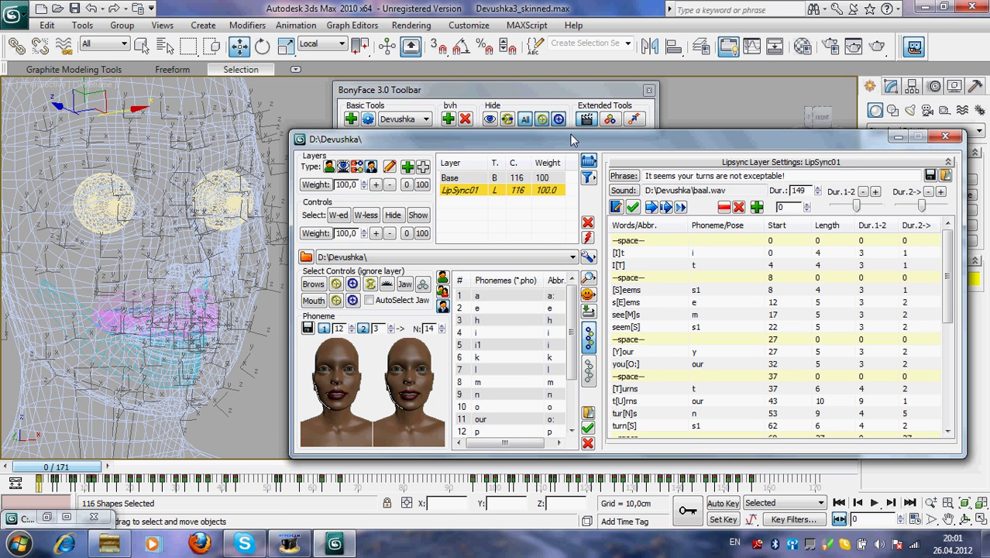
- Restore the Perspective viewport's shading to Smooth + Highlights
{"action": "left_click", "coordinate": [91, 89]}
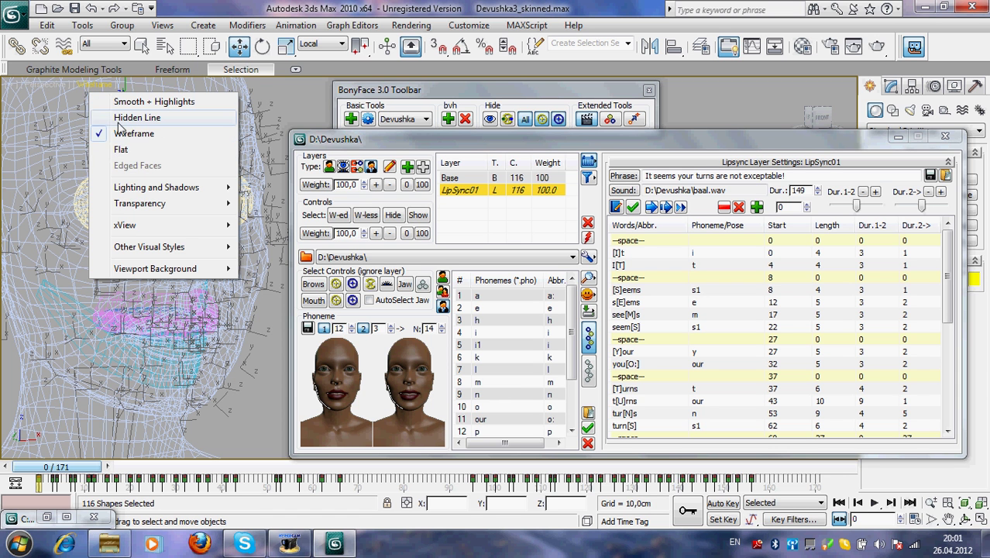
{"action": "left_click", "coordinate": [663, 149]}
{"action": "left_click", "coordinate": [46, 91]}
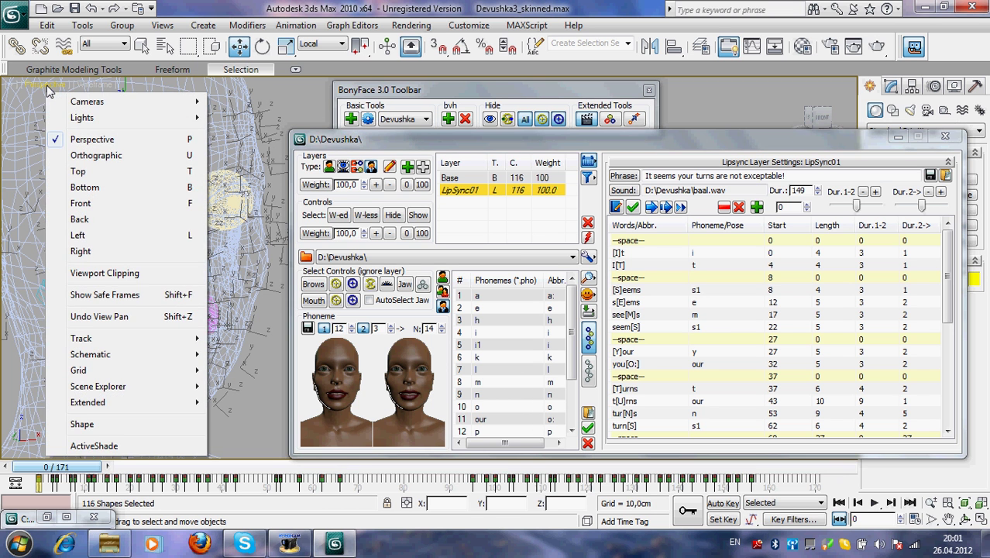
{"action": "left_click", "coordinate": [105, 84]}
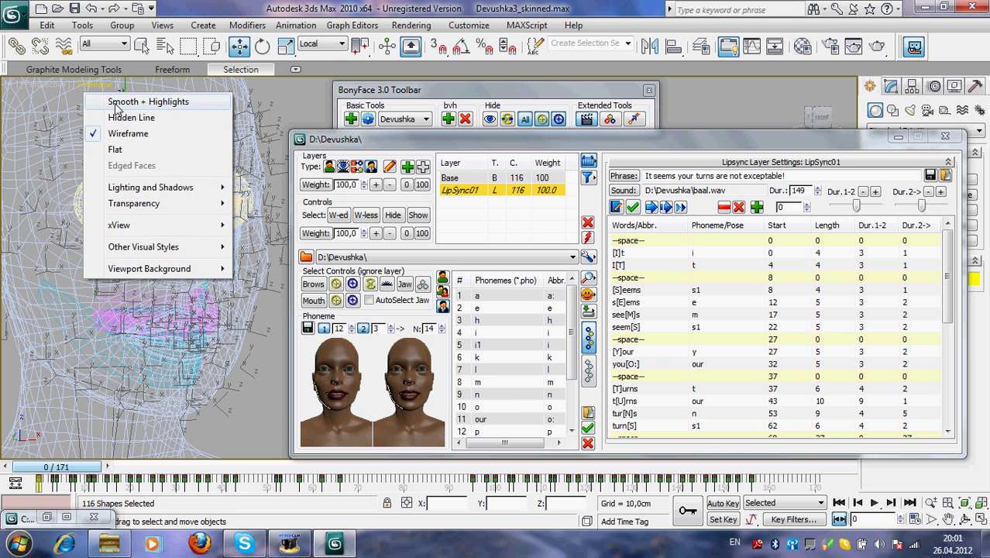
{"action": "left_click", "coordinate": [116, 102]}
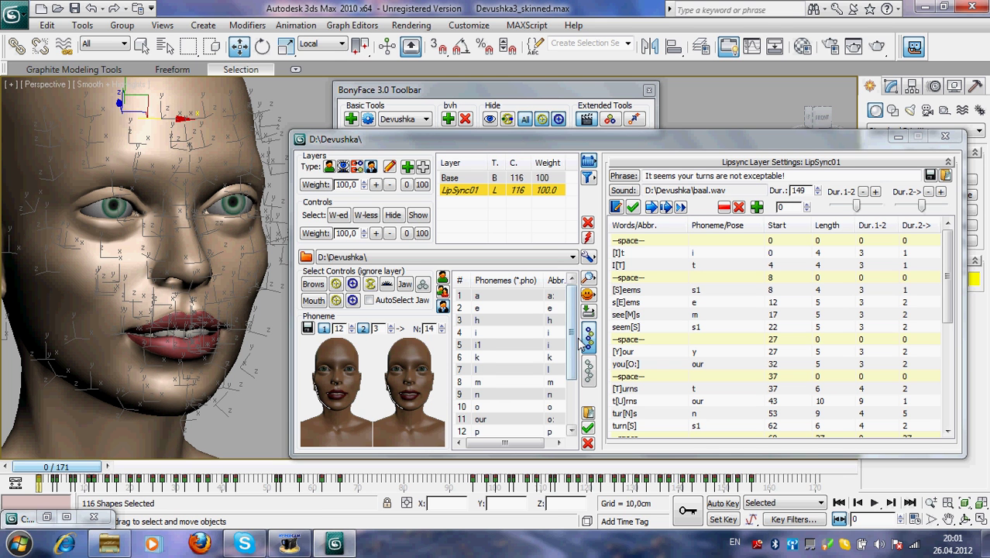
- Examine the letter rows of the lipsync layer and the s1 entry in the phoneme list
{"action": "mouse_move", "coordinate": [574, 338]}
{"action": "left_mouse_down"}
{"action": "mouse_move", "coordinate": [573, 395]}
{"action": "mouse_move", "coordinate": [573, 327]}
{"action": "left_mouse_up"}
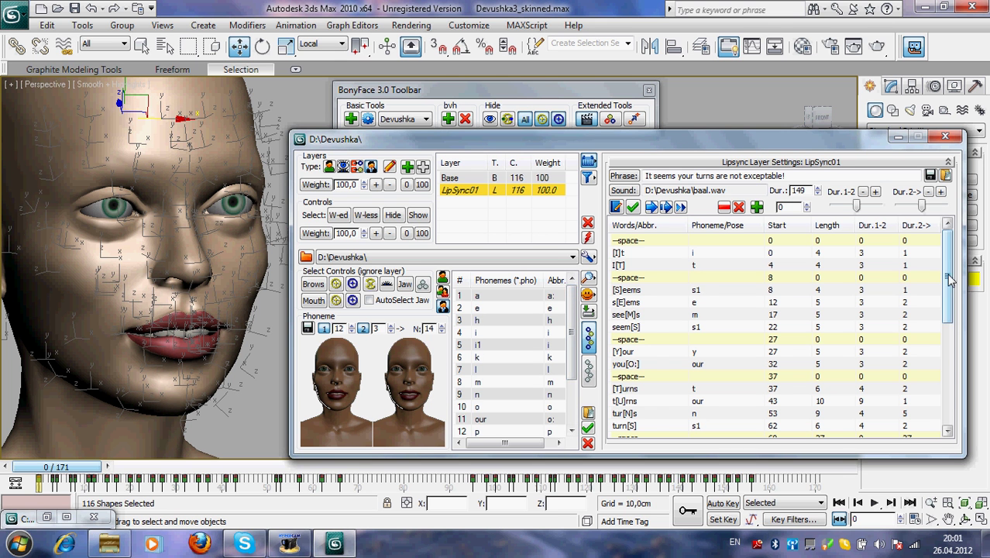
{"action": "mouse_move", "coordinate": [950, 280]}
{"action": "left_mouse_down"}
{"action": "mouse_move", "coordinate": [950, 381]}
{"action": "mouse_move", "coordinate": [949, 281]}
{"action": "left_mouse_up"}
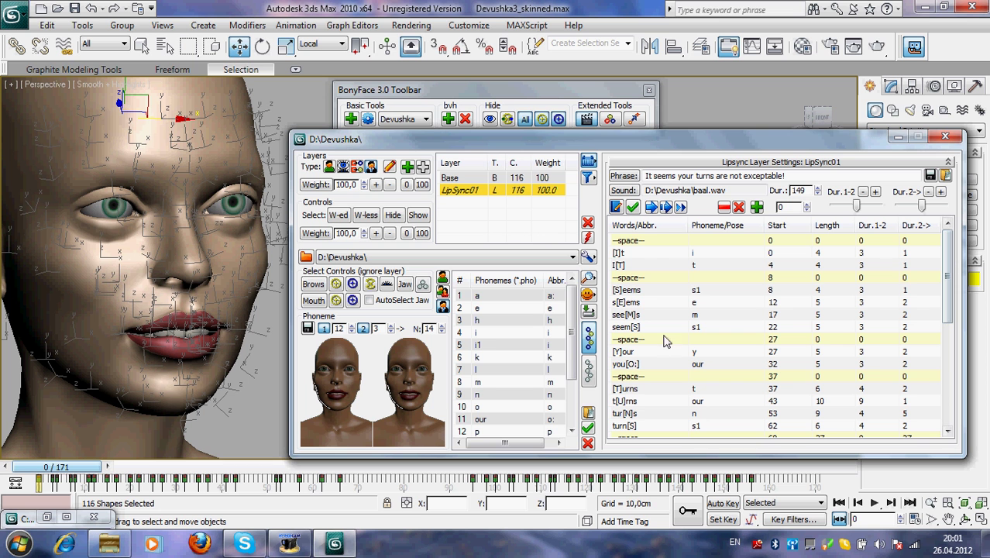
{"action": "left_click_drag", "start_coordinate": [574, 327], "coordinate": [577, 397]}
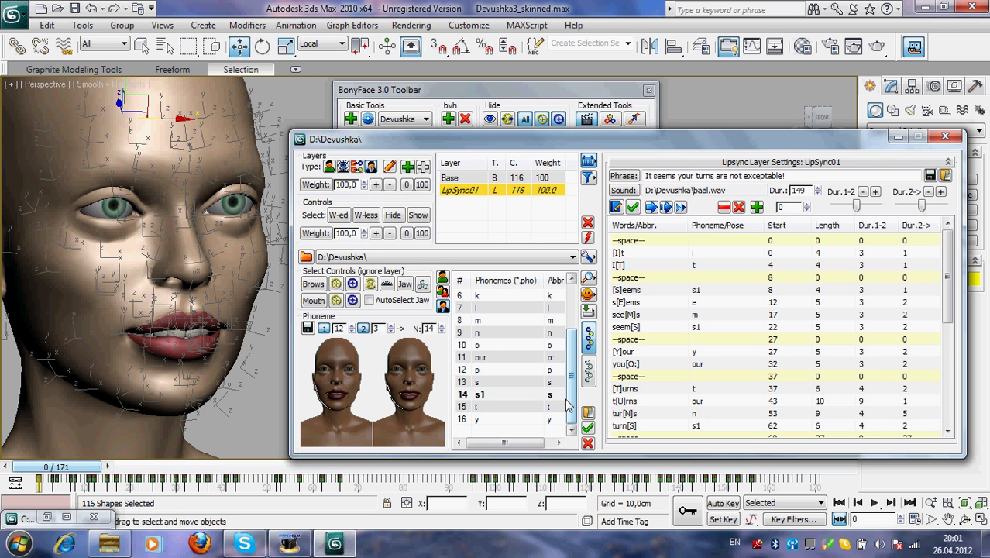
{"action": "left_click", "coordinate": [496, 396]}
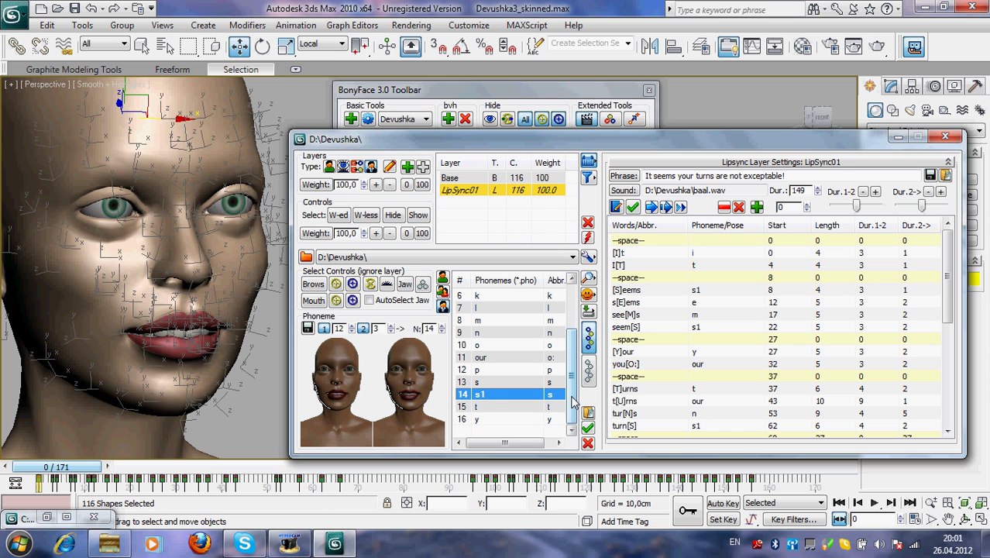
{"action": "left_click_drag", "start_coordinate": [949, 283], "coordinate": [948, 256]}
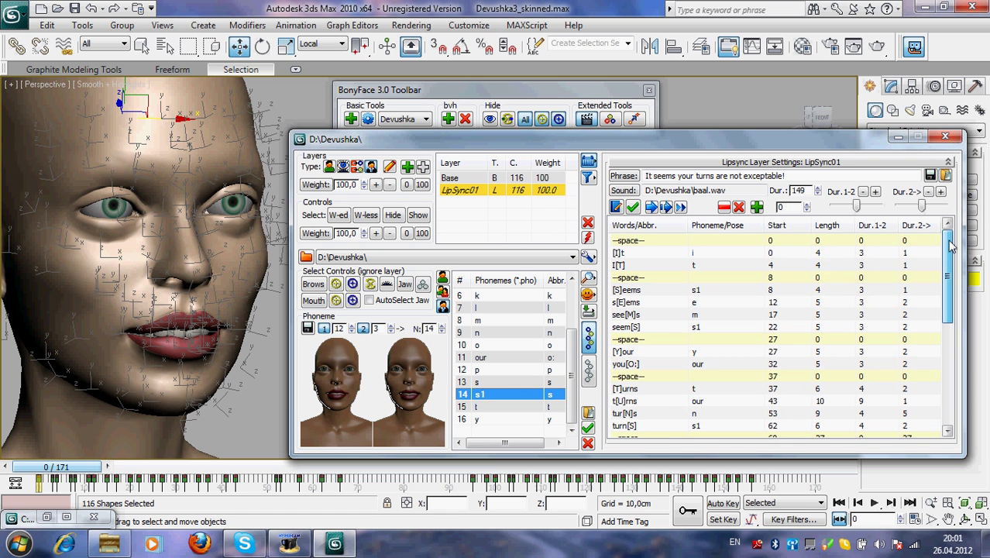
- Delete the LipSync01 layer and turn on Auto Key
{"action": "left_click", "coordinate": [478, 193]}
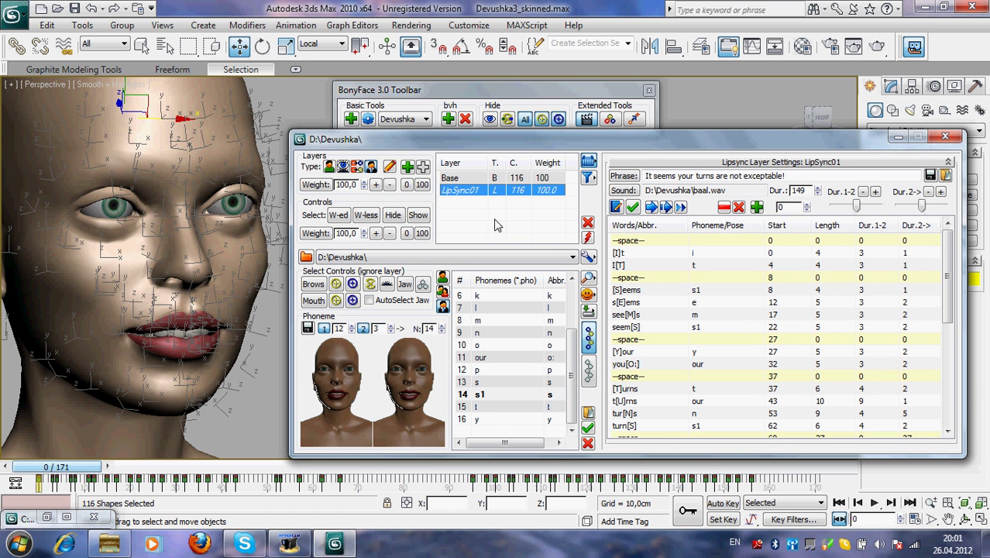
{"action": "left_click", "coordinate": [588, 225]}
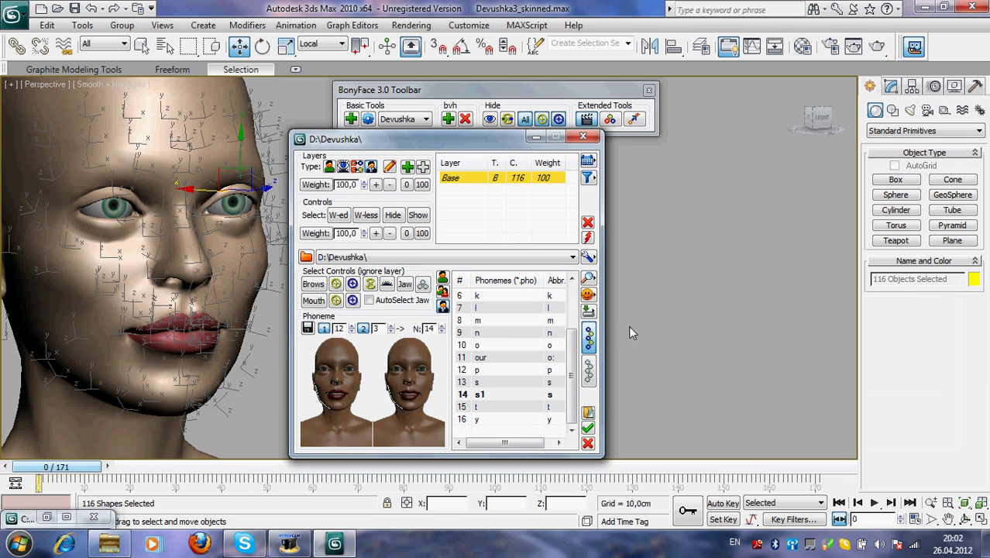
{"action": "left_click", "coordinate": [723, 503]}
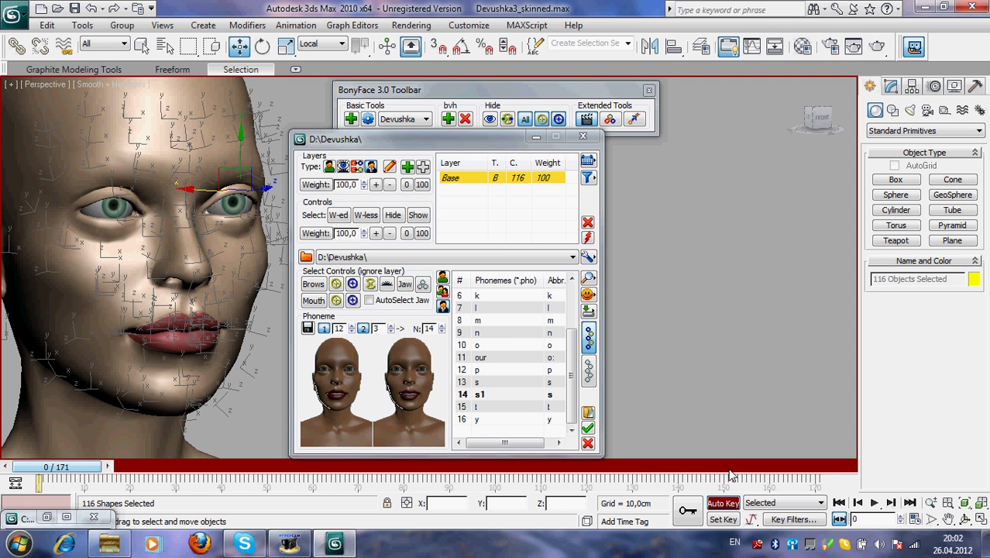
- Apply the s1 phoneme to the Base layer at frame 0 and go to its second pose key at frame 12
{"action": "left_click", "coordinate": [480, 395]}
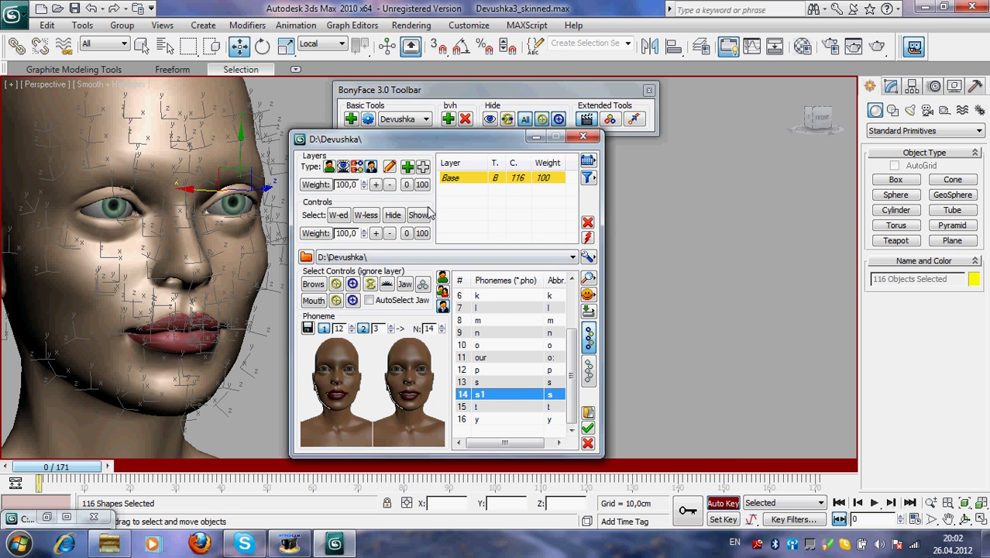
{"action": "double_click", "coordinate": [484, 397]}
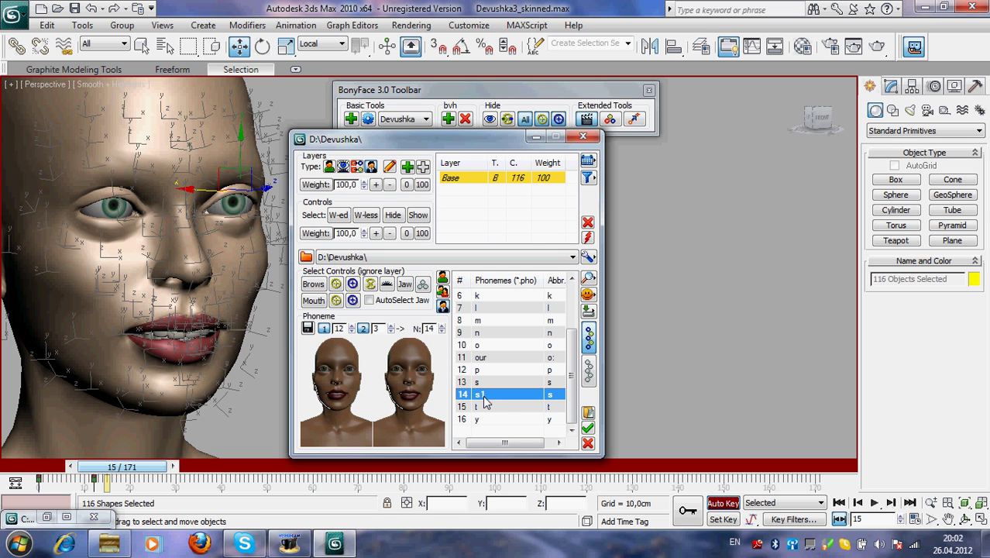
{"action": "left_click", "coordinate": [857, 503]}
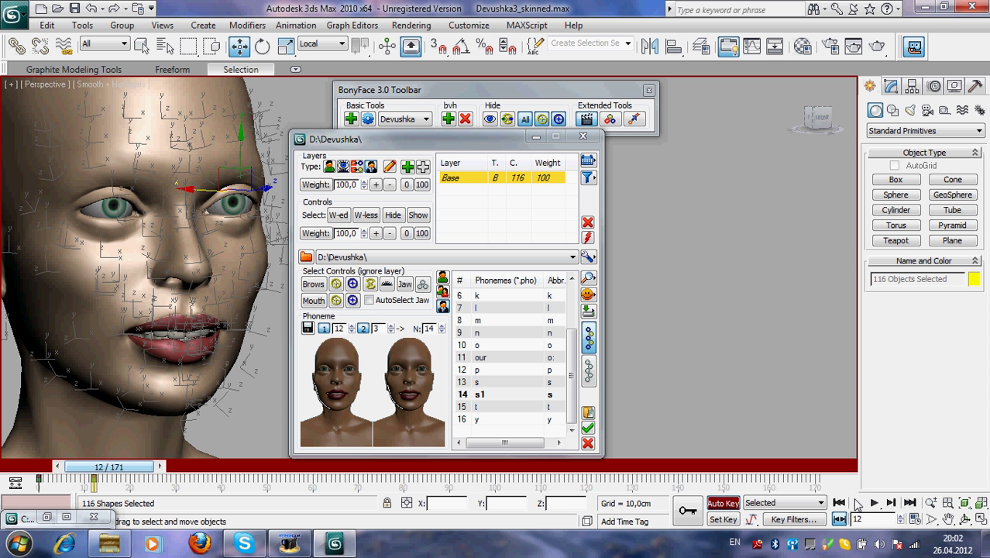
- Select the two upper eyelid controls and move them down at frame 12 to close the eyes
{"action": "left_click", "coordinate": [368, 282]}
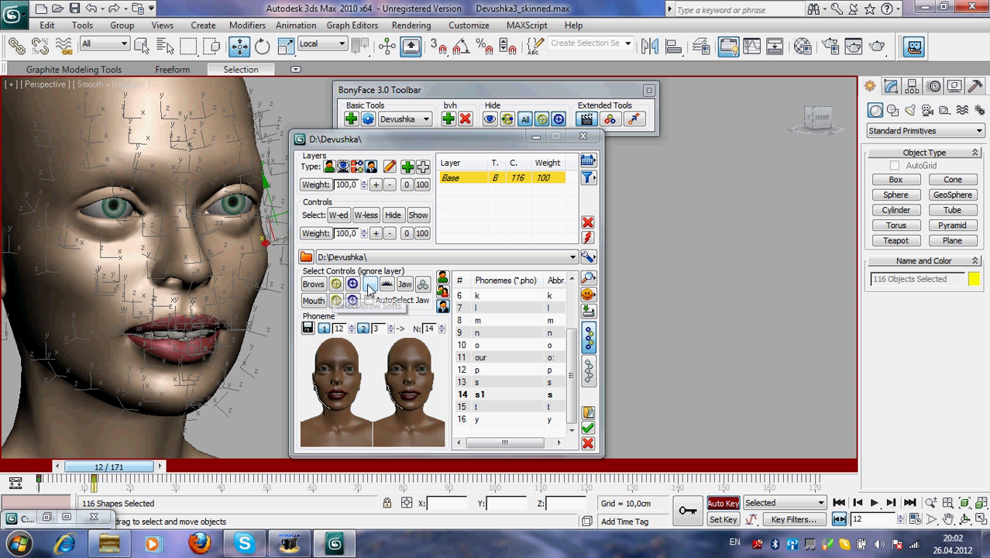
{"action": "left_click", "coordinate": [385, 285]}
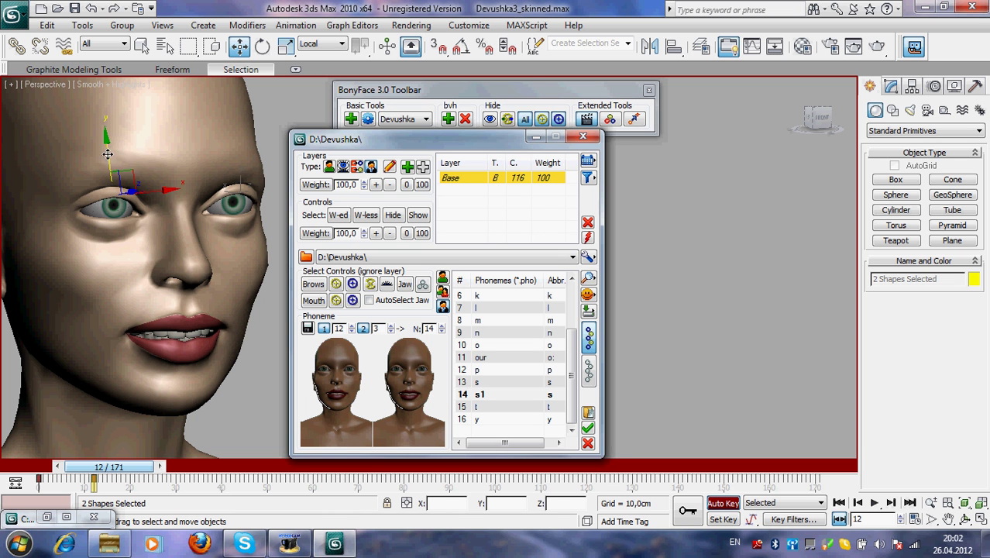
{"action": "left_click_drag", "start_coordinate": [109, 153], "coordinate": [114, 195]}
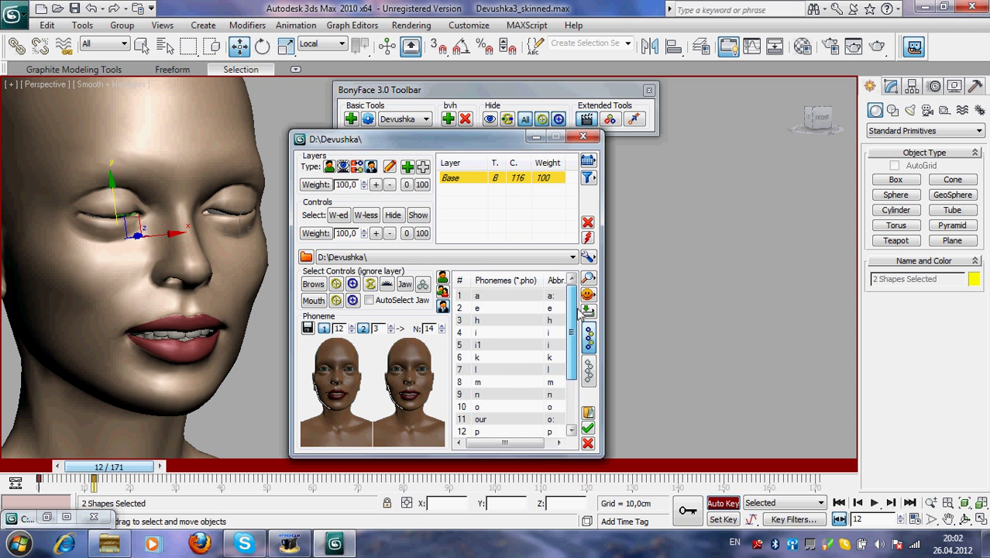
- Save the modified phoneme to the s1 file in the Devushka folder, replacing the existing file
{"action": "left_click", "coordinate": [501, 395]}
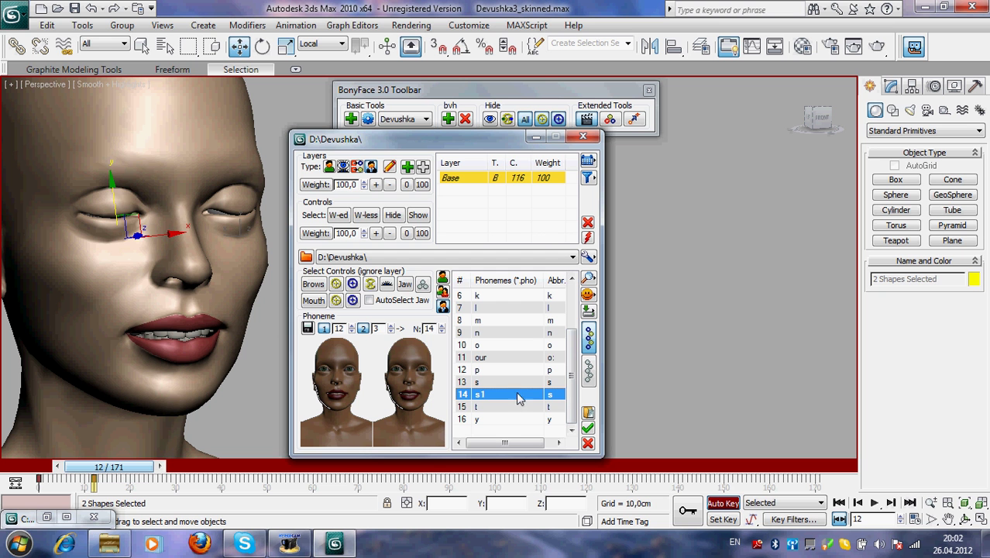
{"action": "left_click", "coordinate": [307, 330]}
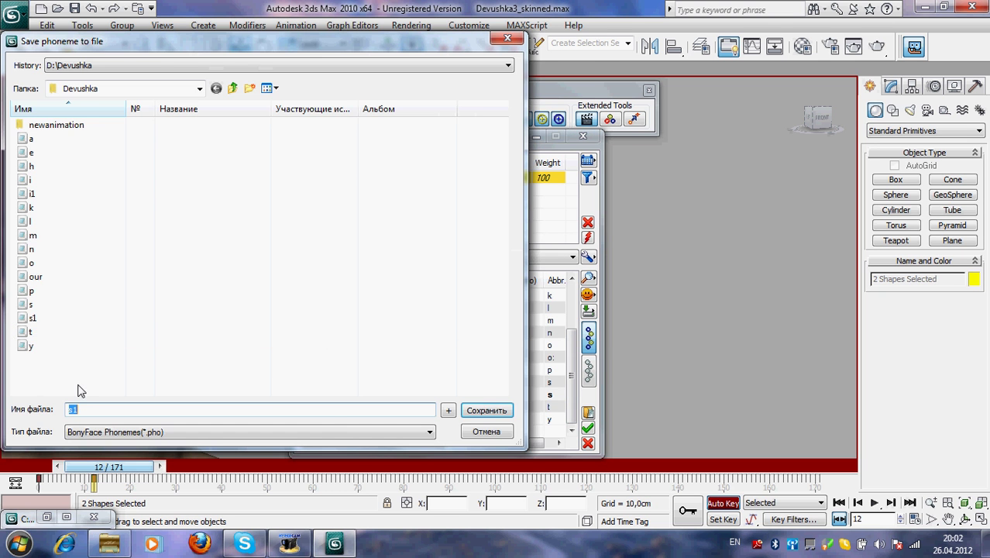
{"action": "left_click", "coordinate": [482, 411]}
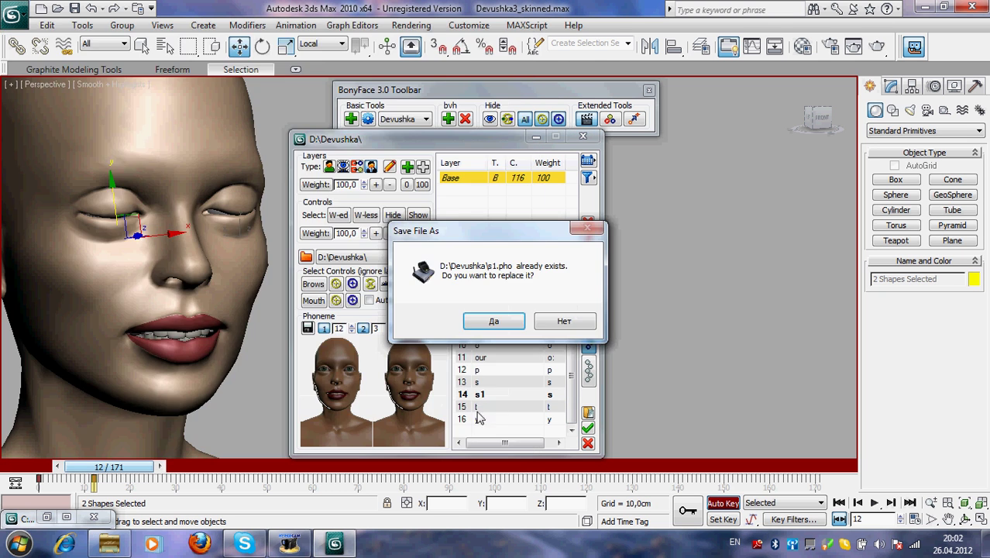
{"action": "left_click", "coordinate": [496, 324]}
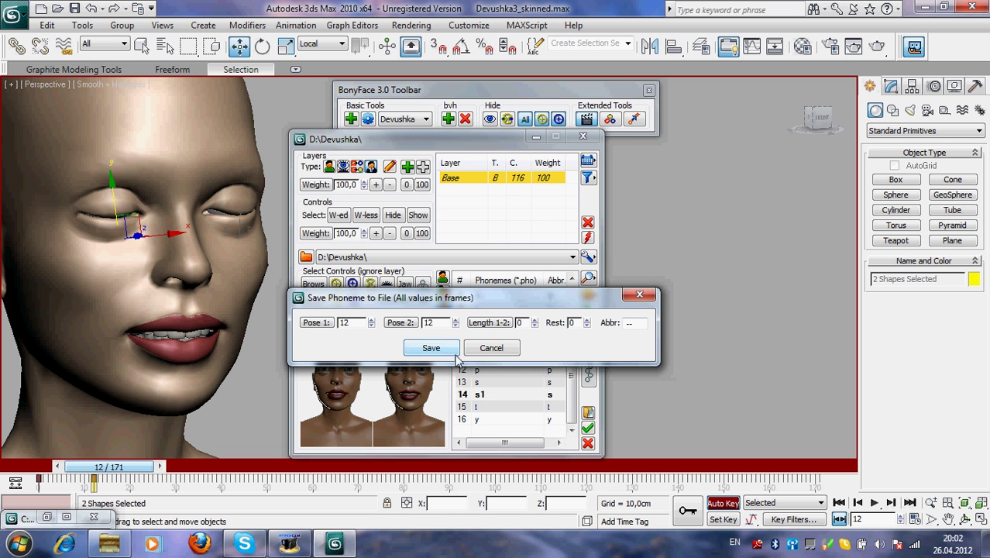
- Set the phoneme's Pose 1 to frame 0 and Pose 2 to frame 12, and take its 1-2 length, 13, from them
{"action": "left_click", "coordinate": [841, 501]}
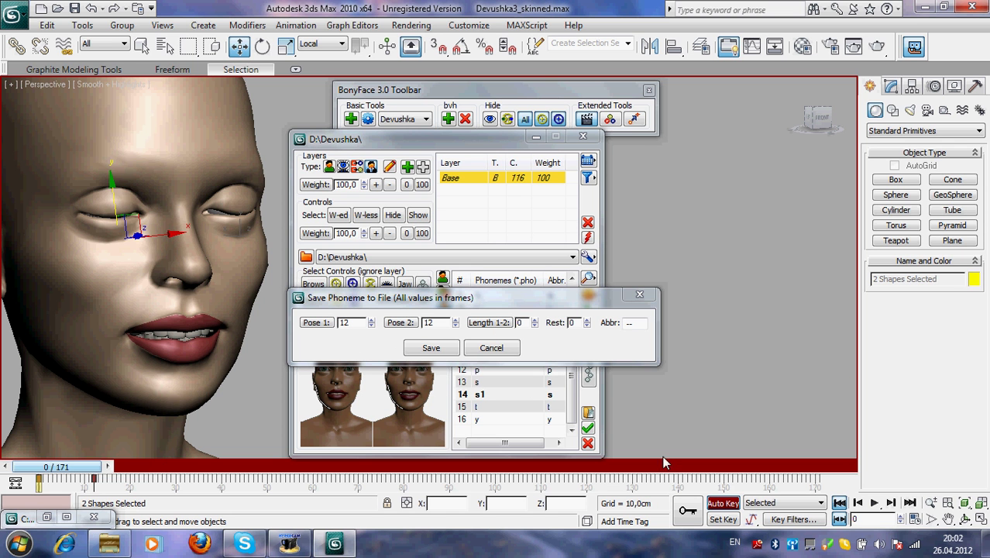
{"action": "left_click", "coordinate": [316, 323]}
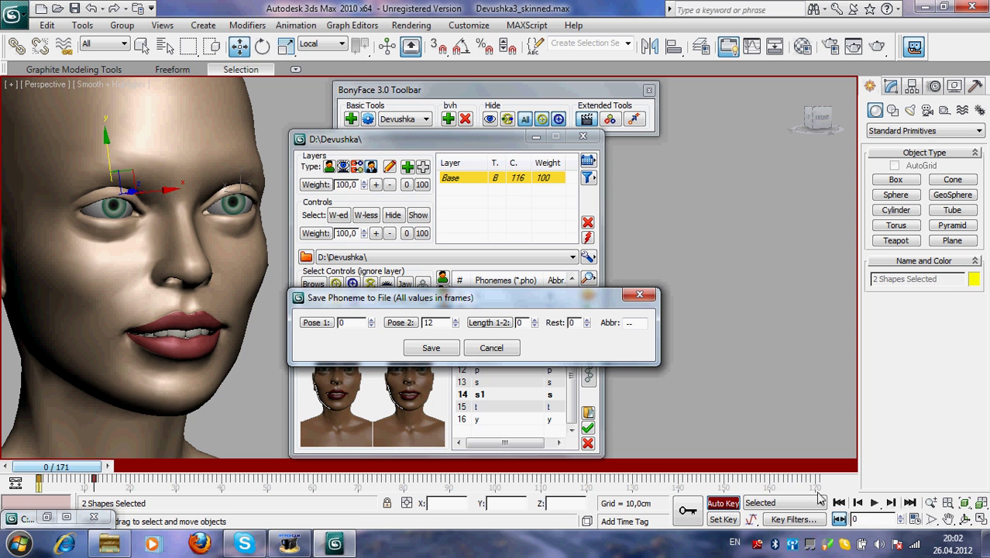
{"action": "left_click", "coordinate": [890, 504]}
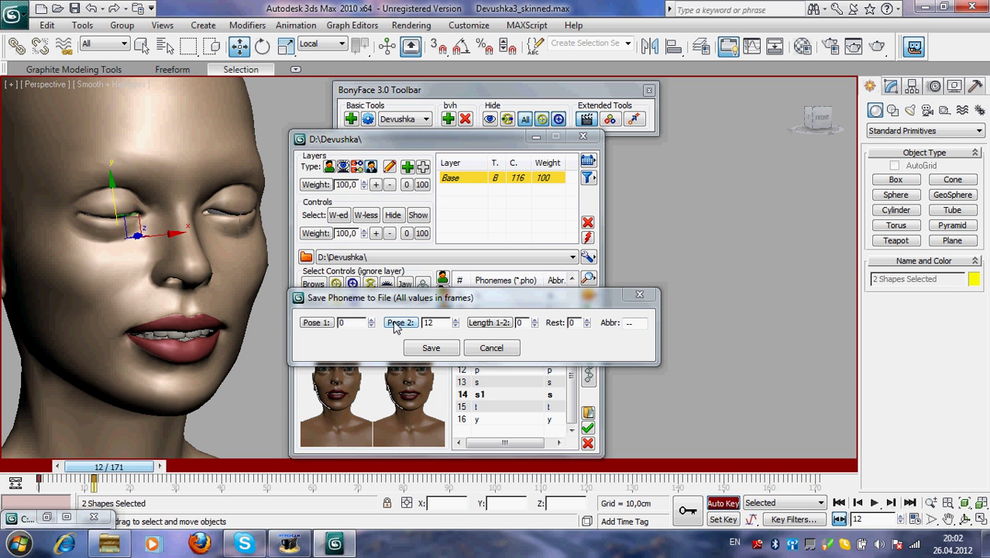
{"action": "left_click", "coordinate": [500, 323]}
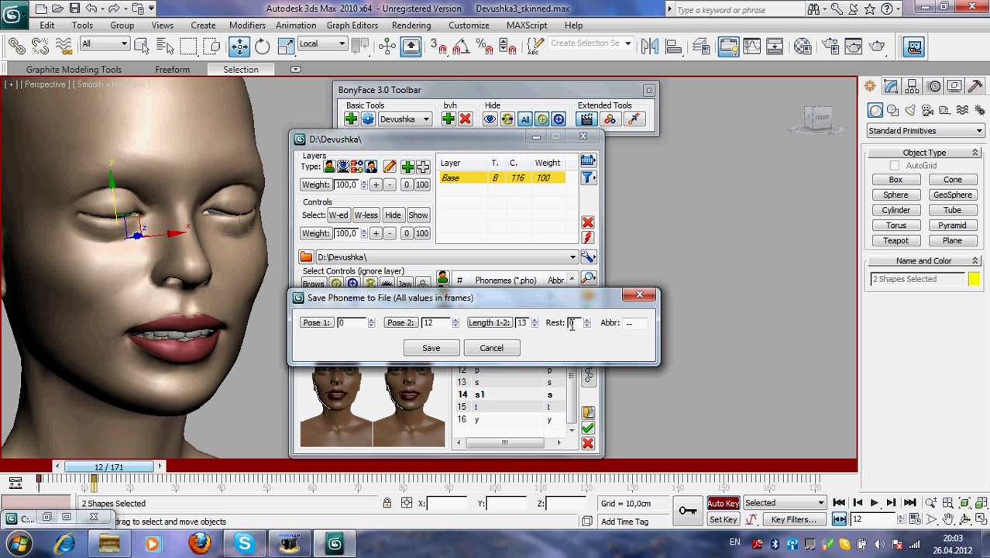
- Set the phoneme's rest to 3 frames and its abbreviation to s, and save the phoneme
{"action": "type", "text": "3"}
{"action": "type", "text": "s"}
{"action": "left_click_drag", "start_coordinate": [602, 300], "coordinate": [530, 274]}
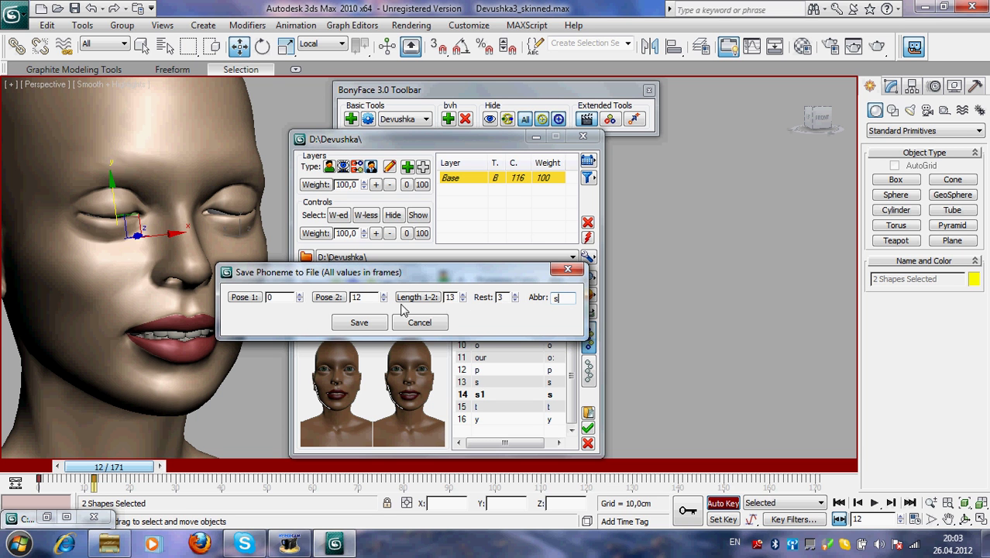
{"action": "left_click_drag", "start_coordinate": [413, 278], "coordinate": [439, 273]}
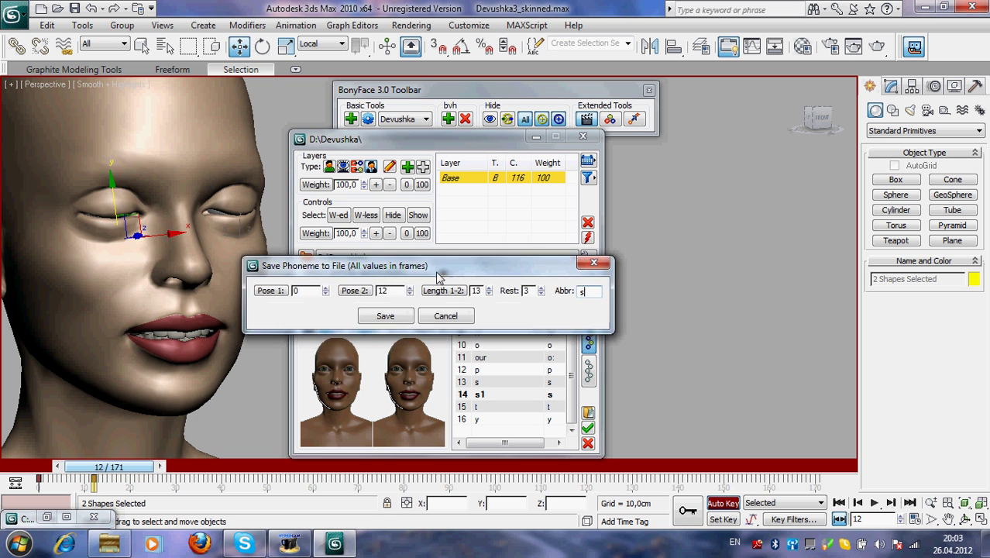
{"action": "left_click", "coordinate": [393, 315]}
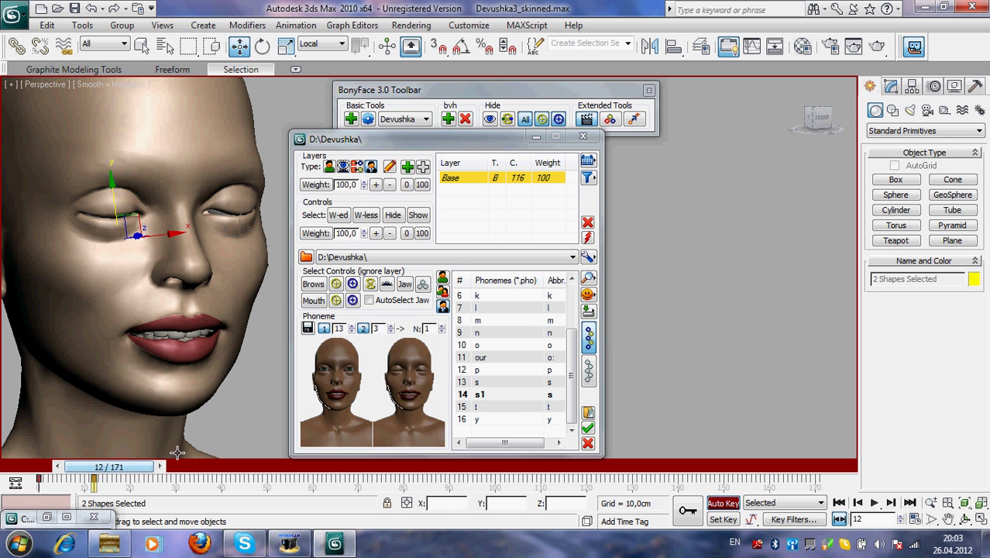
- Open the saved s1 phoneme file from the Devushka folder and examine the abbreviation, length and rest values in its first line
{"action": "left_click", "coordinate": [109, 544]}
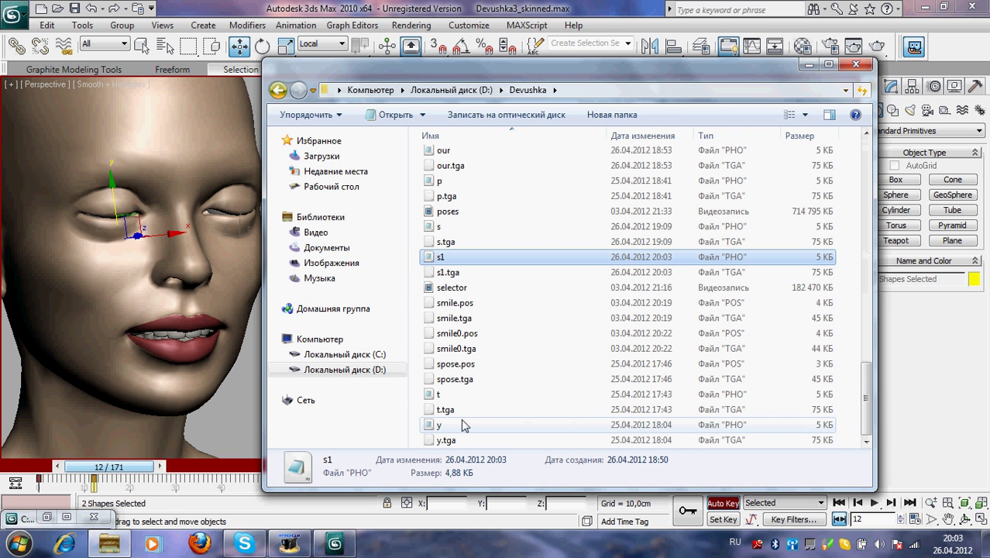
{"action": "double_click", "coordinate": [472, 260]}
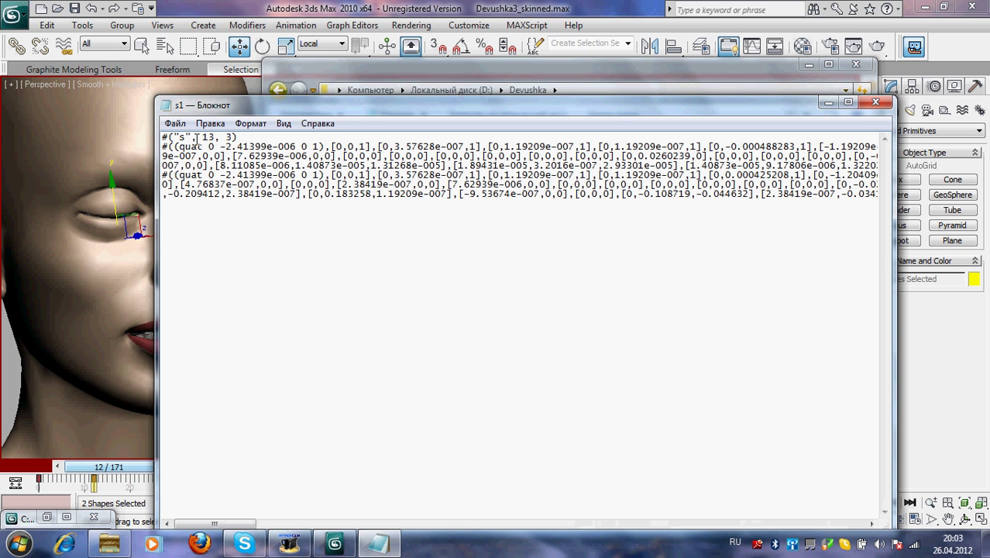
{"action": "left_click_drag", "start_coordinate": [225, 138], "coordinate": [236, 137]}
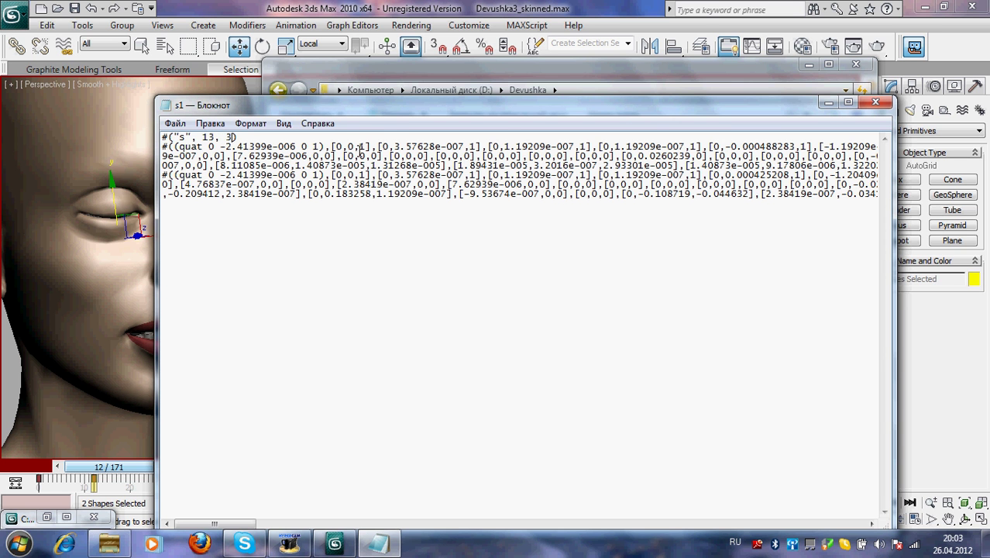
{"action": "left_click", "coordinate": [315, 138]}
{"action": "left_click", "coordinate": [876, 103]}
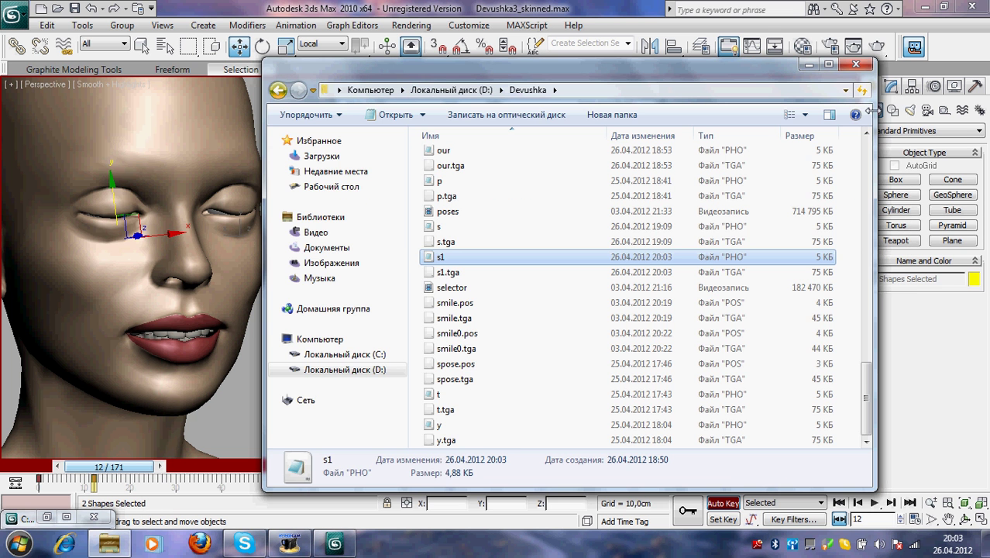
{"action": "left_click", "coordinate": [807, 63]}
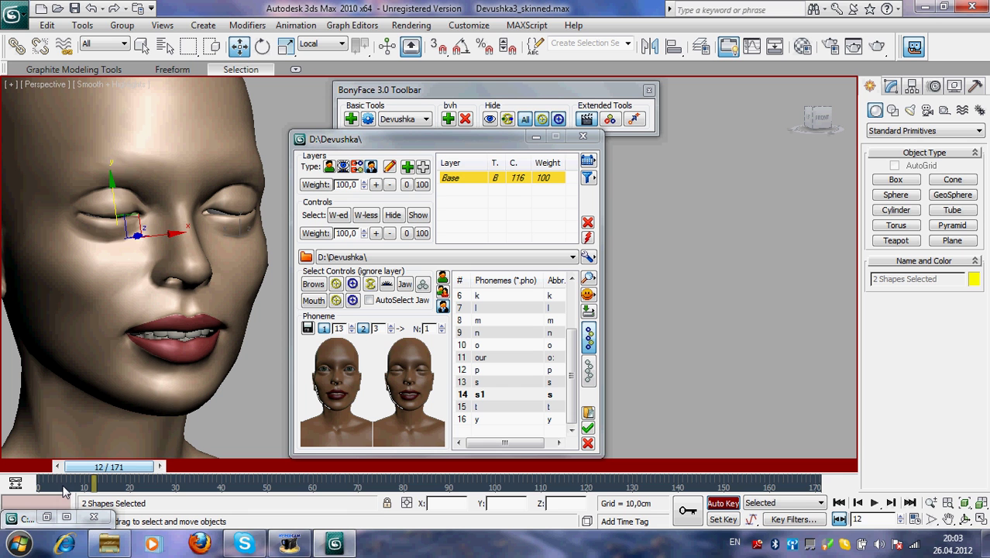
- Reset the face at frame 0 with the Devushka_RESET pose and return to the phoneme list
{"action": "left_click", "coordinate": [839, 503]}
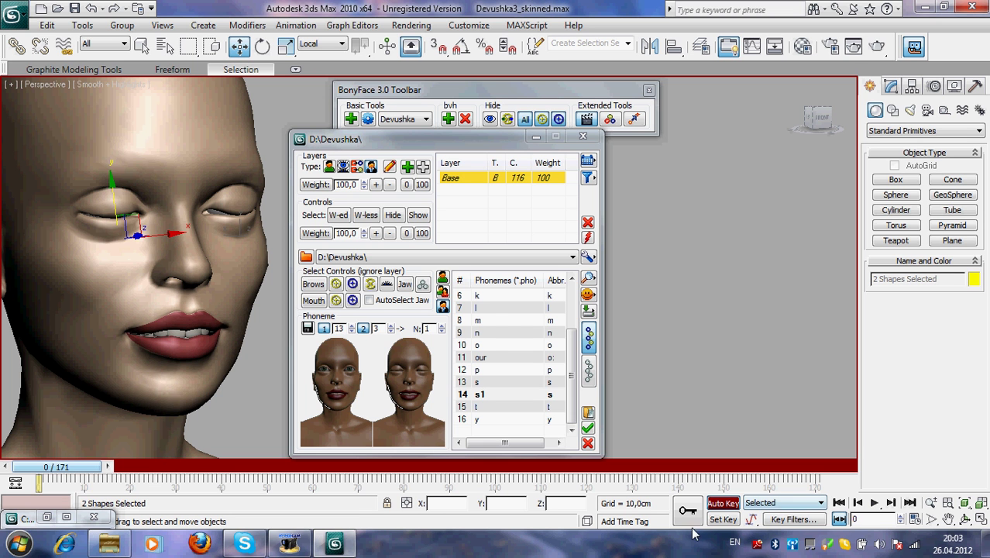
{"action": "left_click", "coordinate": [442, 277]}
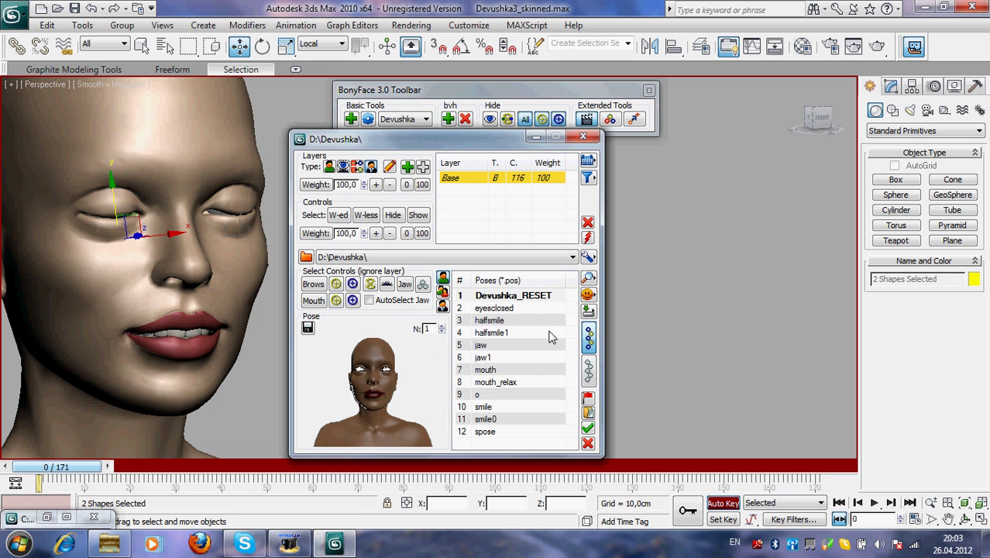
{"action": "double_click", "coordinate": [494, 298]}
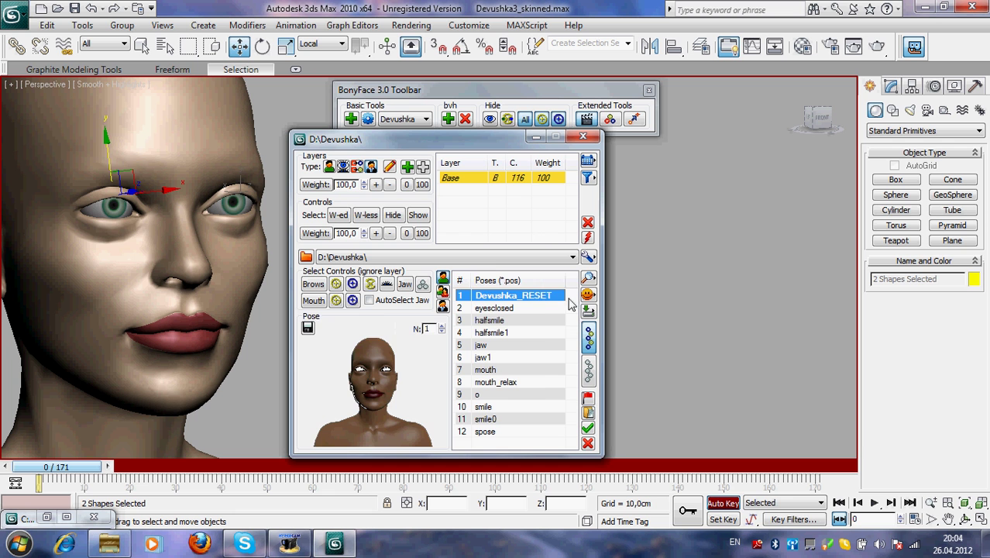
{"action": "left_click", "coordinate": [442, 306]}
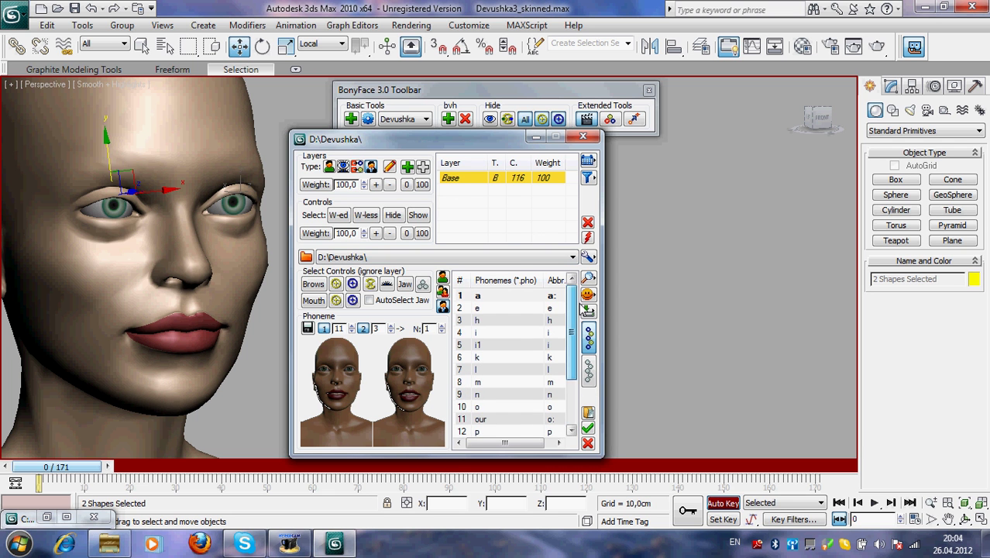
- Add a lip-sync layer with the settings from the LipSync04 file and generate its phoneme animation
{"action": "left_click", "coordinate": [407, 167]}
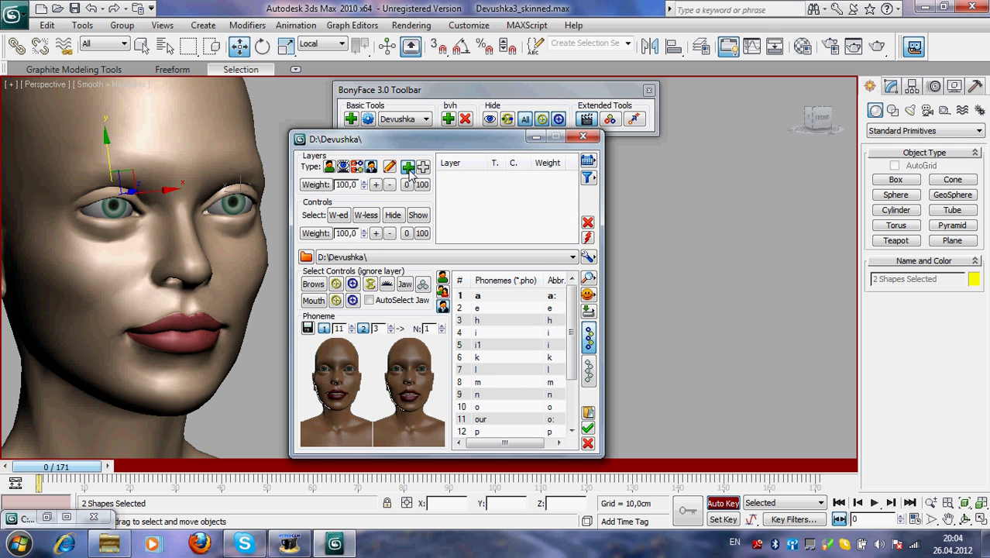
{"action": "left_click", "coordinate": [589, 160]}
{"action": "left_click", "coordinate": [946, 175]}
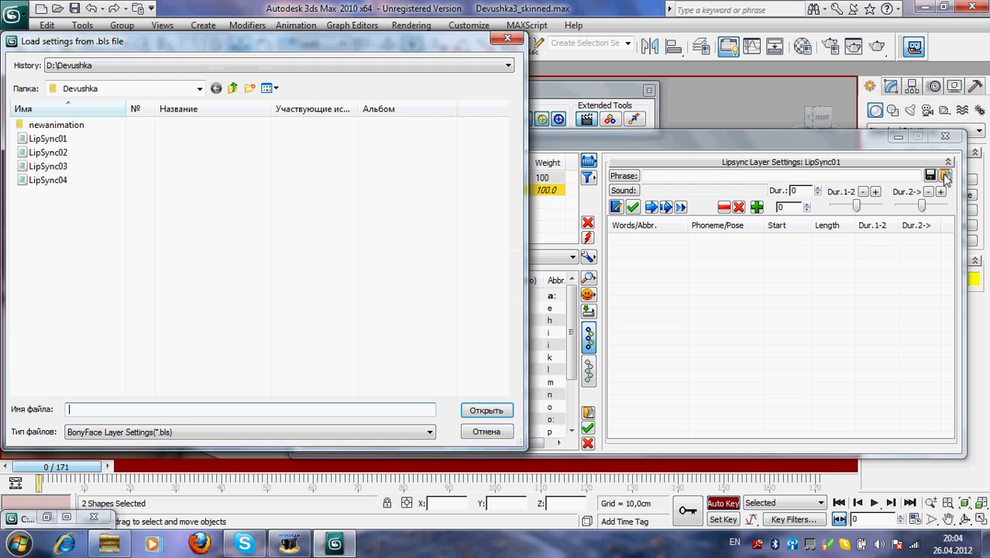
{"action": "left_click", "coordinate": [59, 180]}
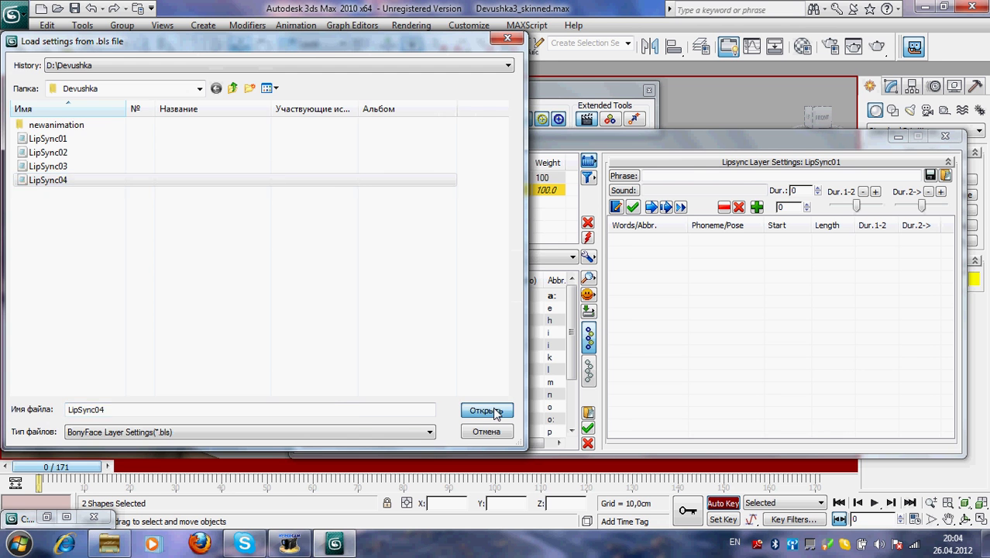
{"action": "left_click", "coordinate": [486, 410]}
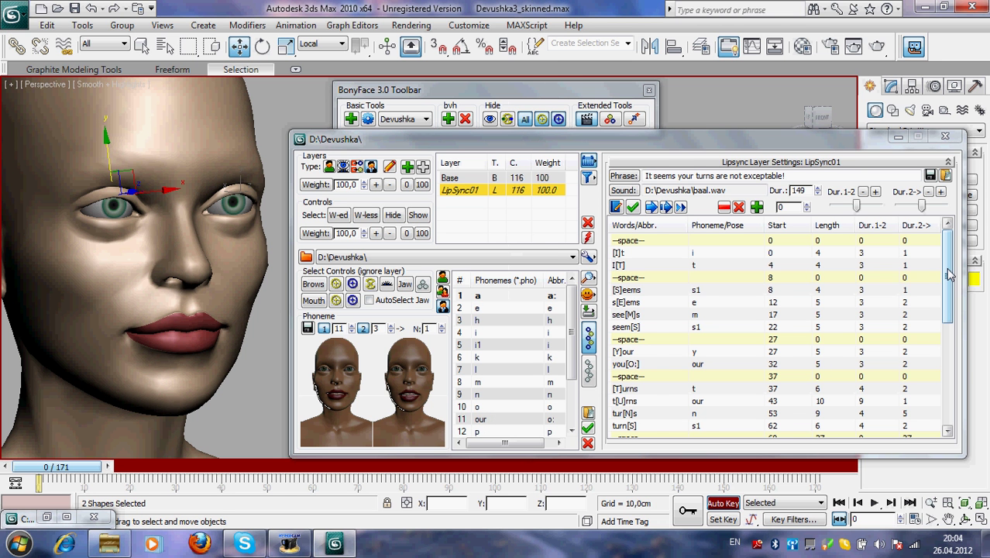
{"action": "left_click_drag", "start_coordinate": [949, 274], "coordinate": [951, 246]}
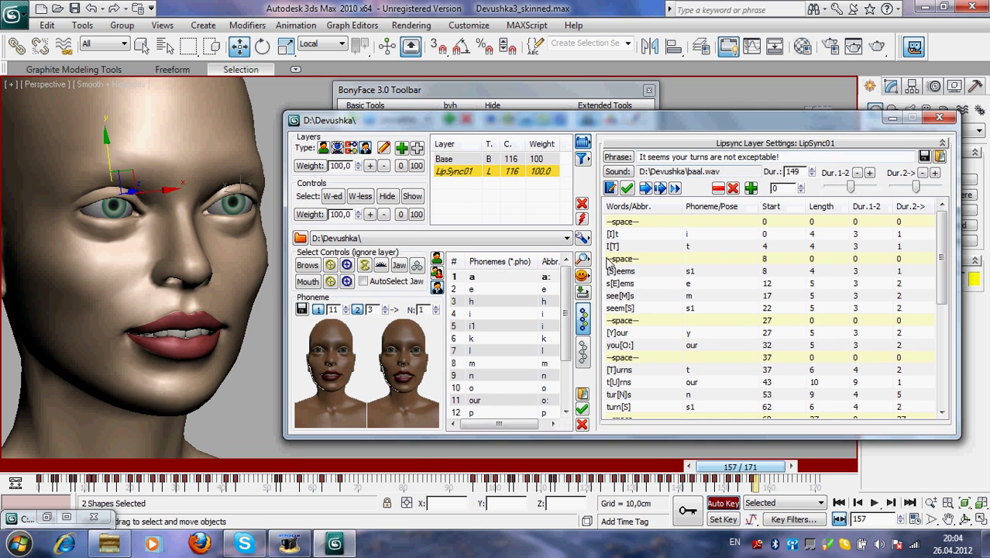
- Turn off Auto Key, play the lip-sync animation from frame 0 and return to the first frame
{"action": "left_click", "coordinate": [839, 504]}
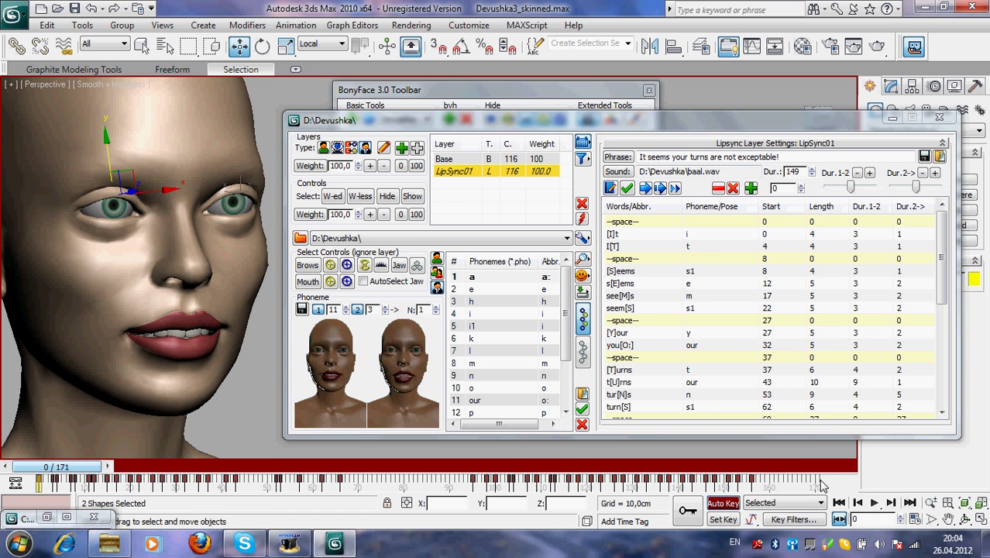
{"action": "left_click", "coordinate": [725, 503]}
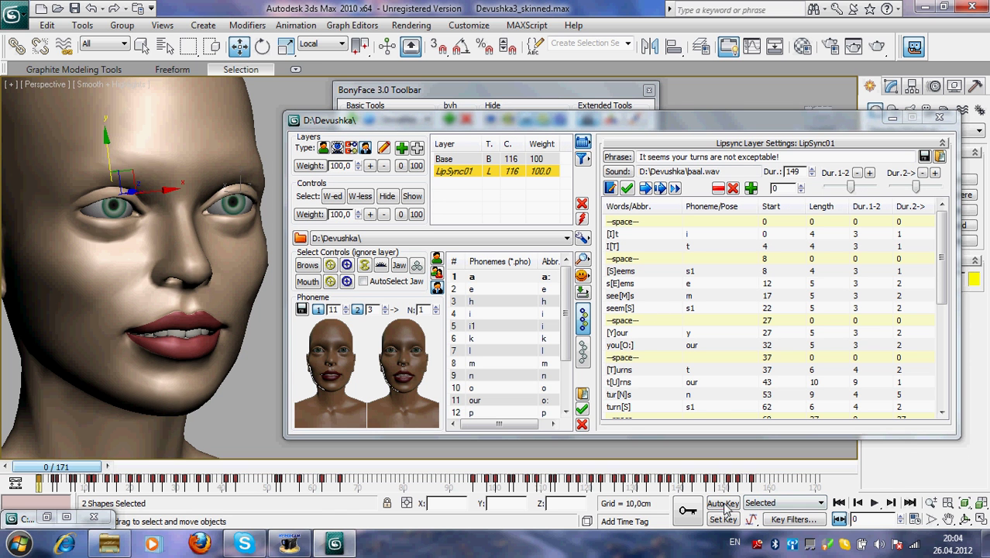
{"action": "left_click", "coordinate": [875, 503]}
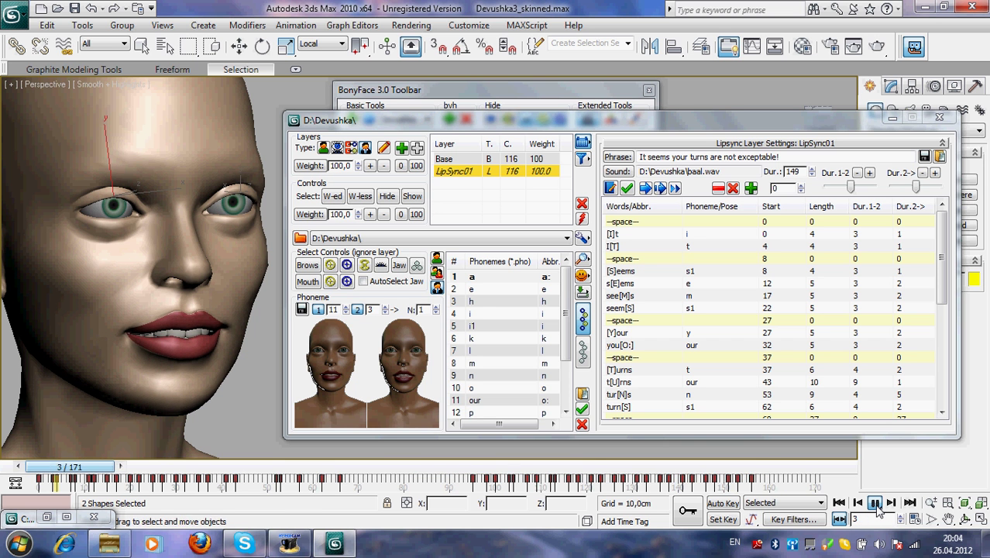
{"action": "left_click", "coordinate": [876, 504]}
{"action": "left_click", "coordinate": [840, 504]}
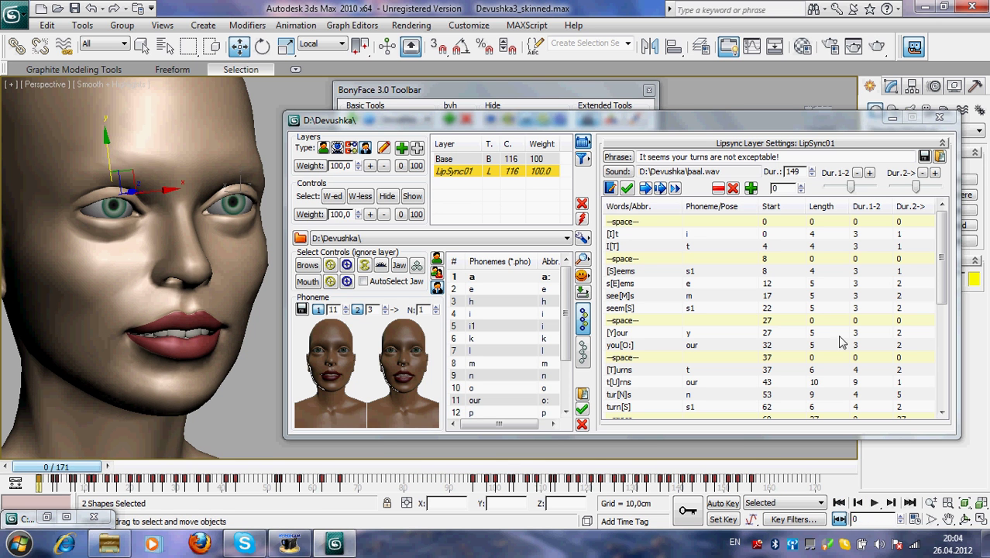